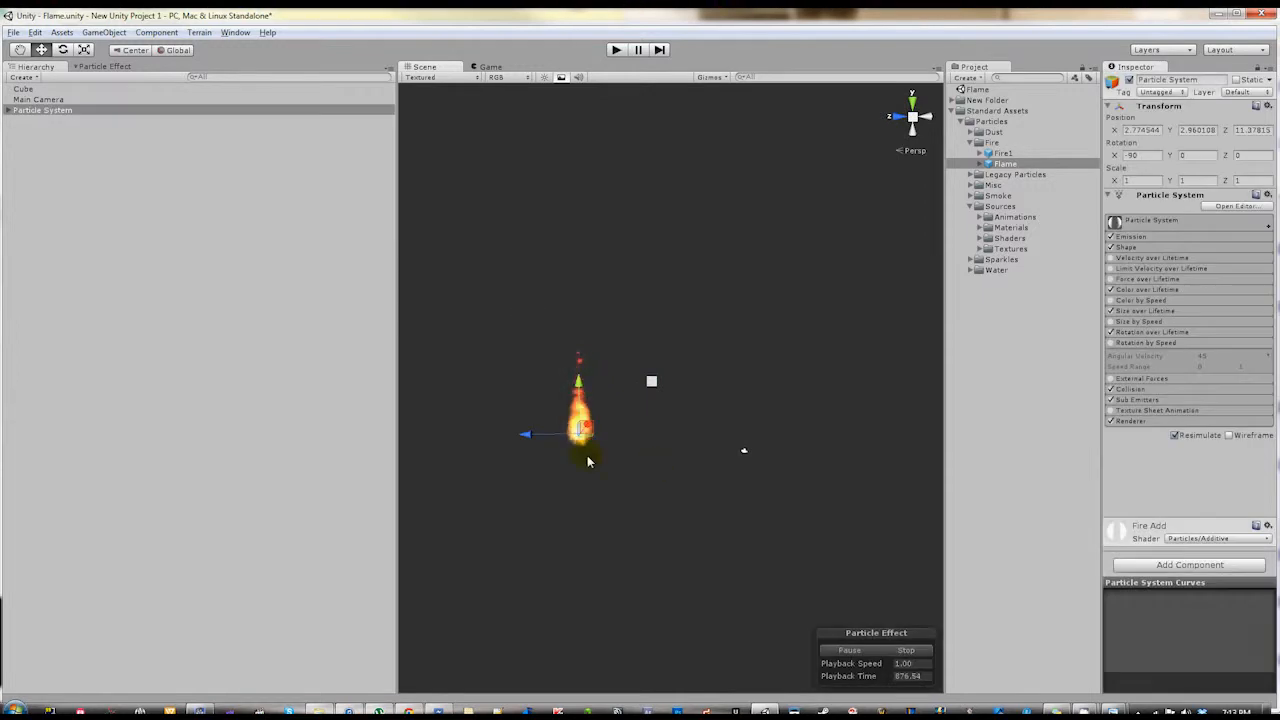
Move the existing flame particle system around the scene and view its trailing fire and smoke from different angles
drag(614, 445, 607, 444)
alt+drag(647, 597, 652, 355)
alt+drag(695, 525, 672, 617)
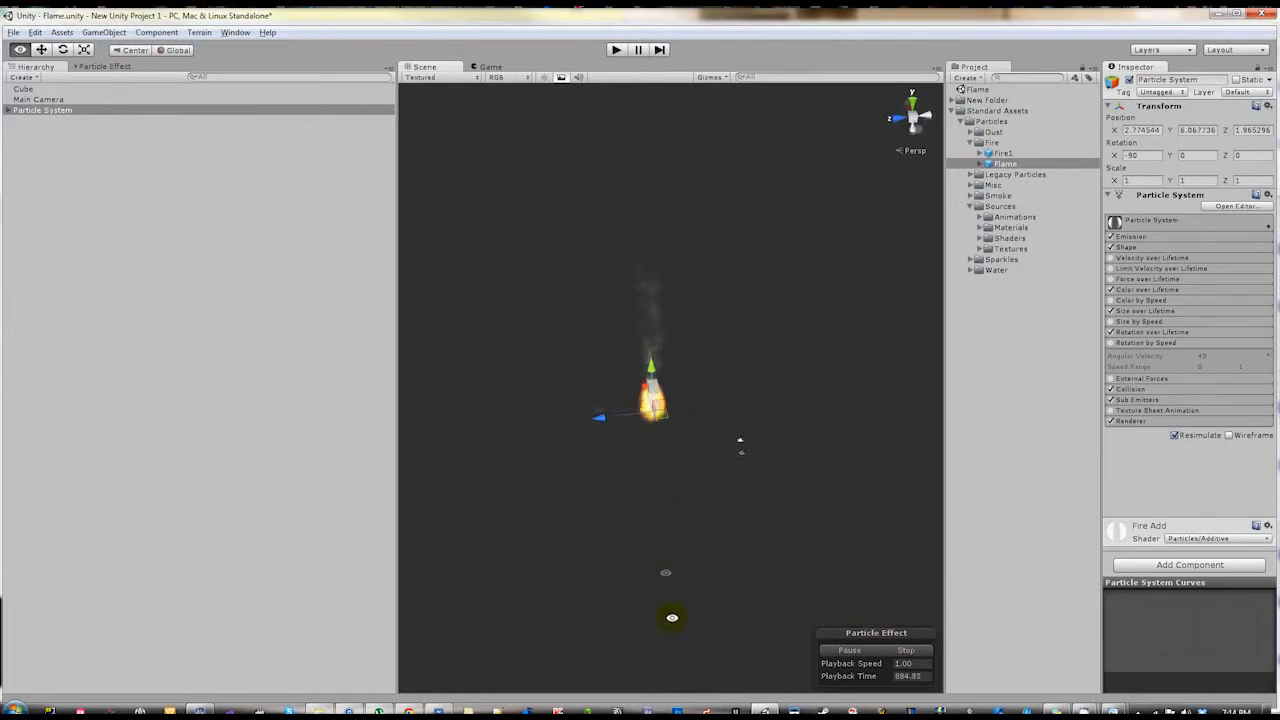
alt+drag(695, 664, 523, 478)
alt+drag(542, 398, 598, 384)
Create a new particle system beside the flame and open it in the particle effect editor
drag(110, 19, 106, 25)
click(104, 37)
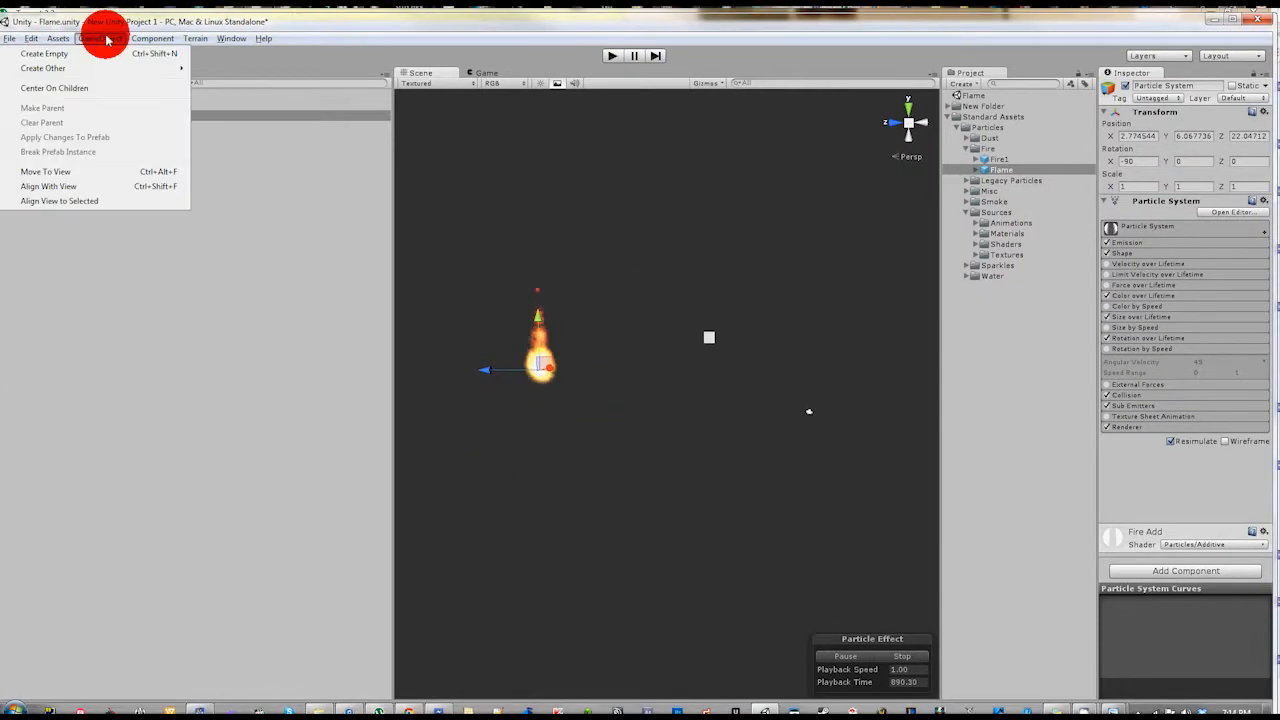
mouse_move(128, 72)
click(250, 68)
mouse_move(437, 28)
mouse_down()
mouse_move(445, 10)
mouse_move(437, 17)
mouse_up()
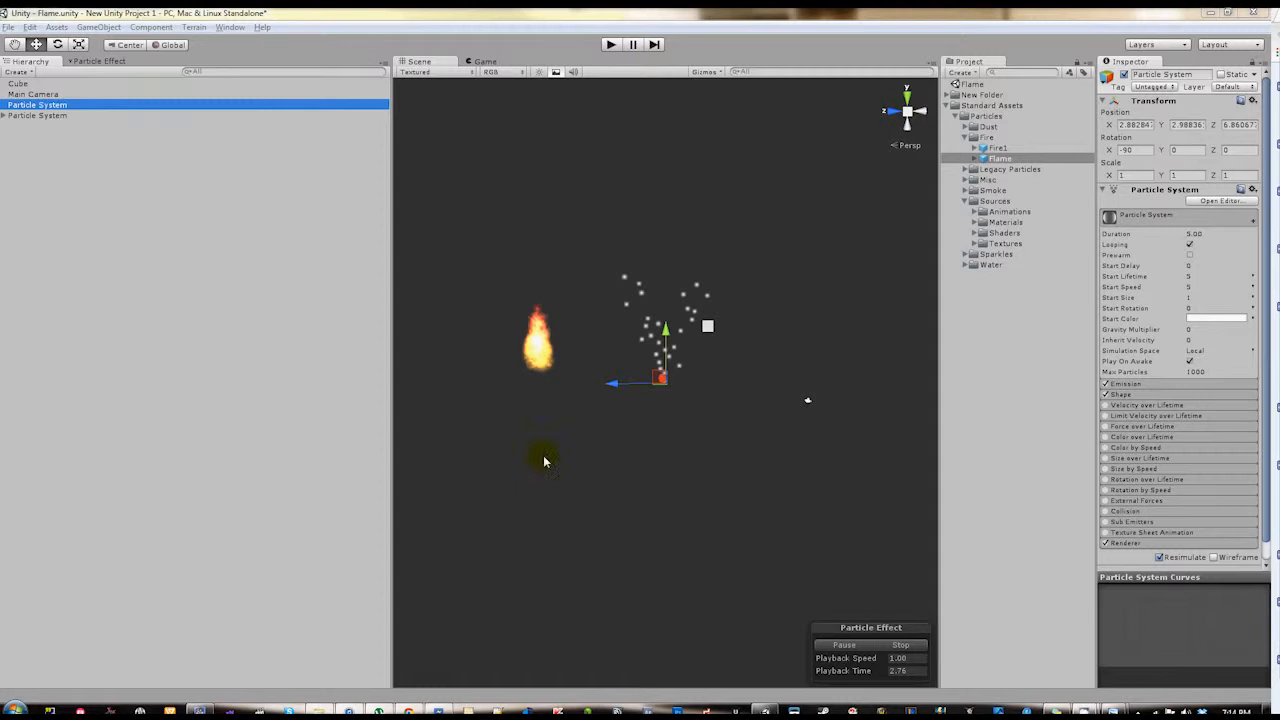
alt+drag(597, 391, 657, 409)
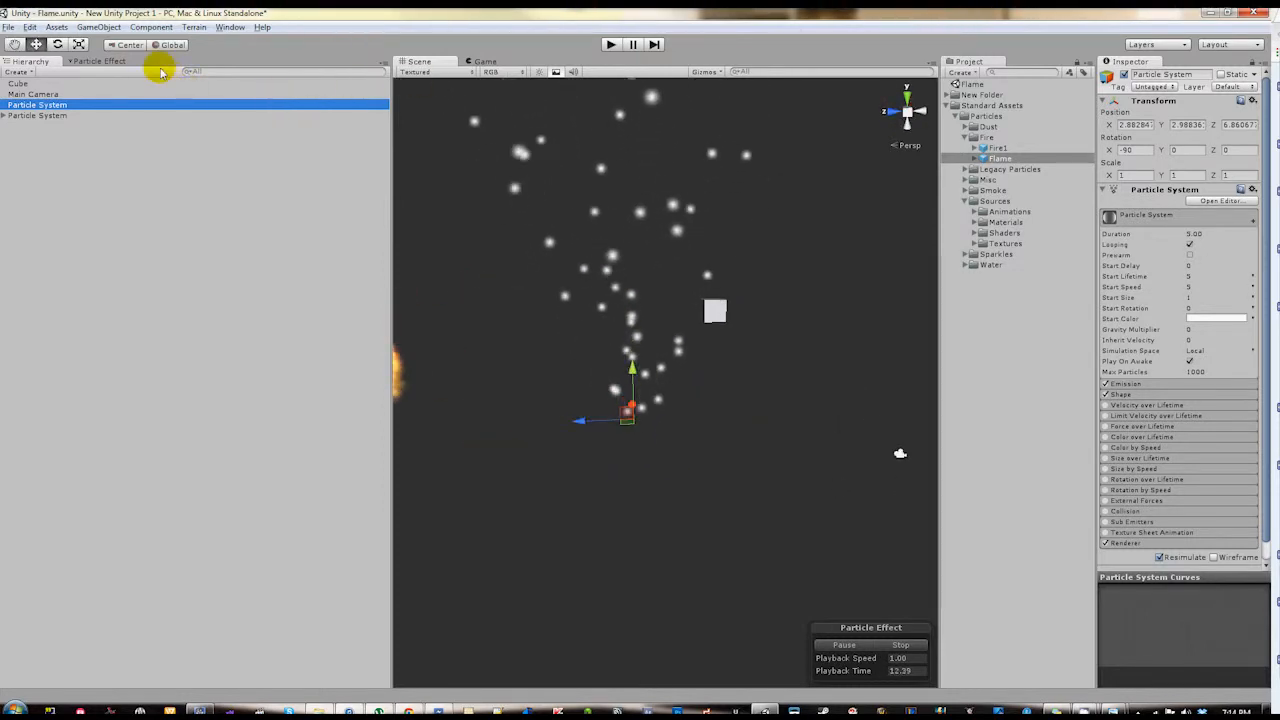
click(112, 62)
alt+drag(542, 278, 589, 281)
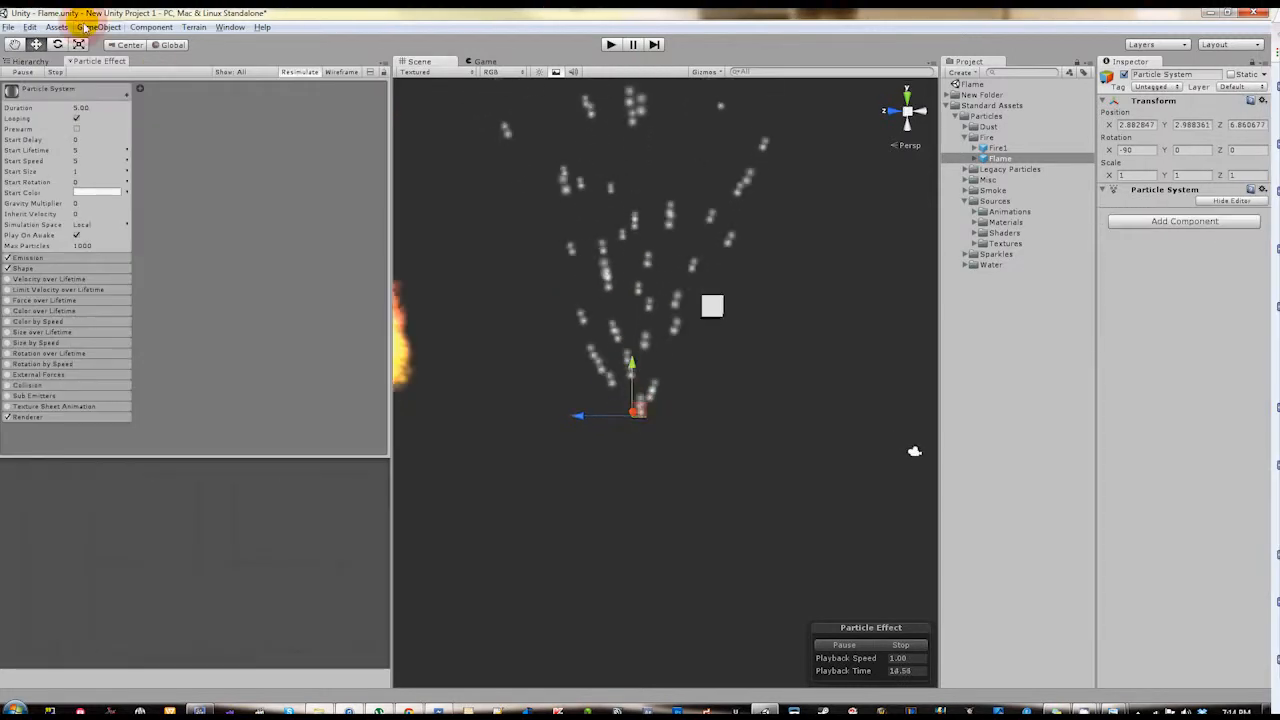
click(96, 27)
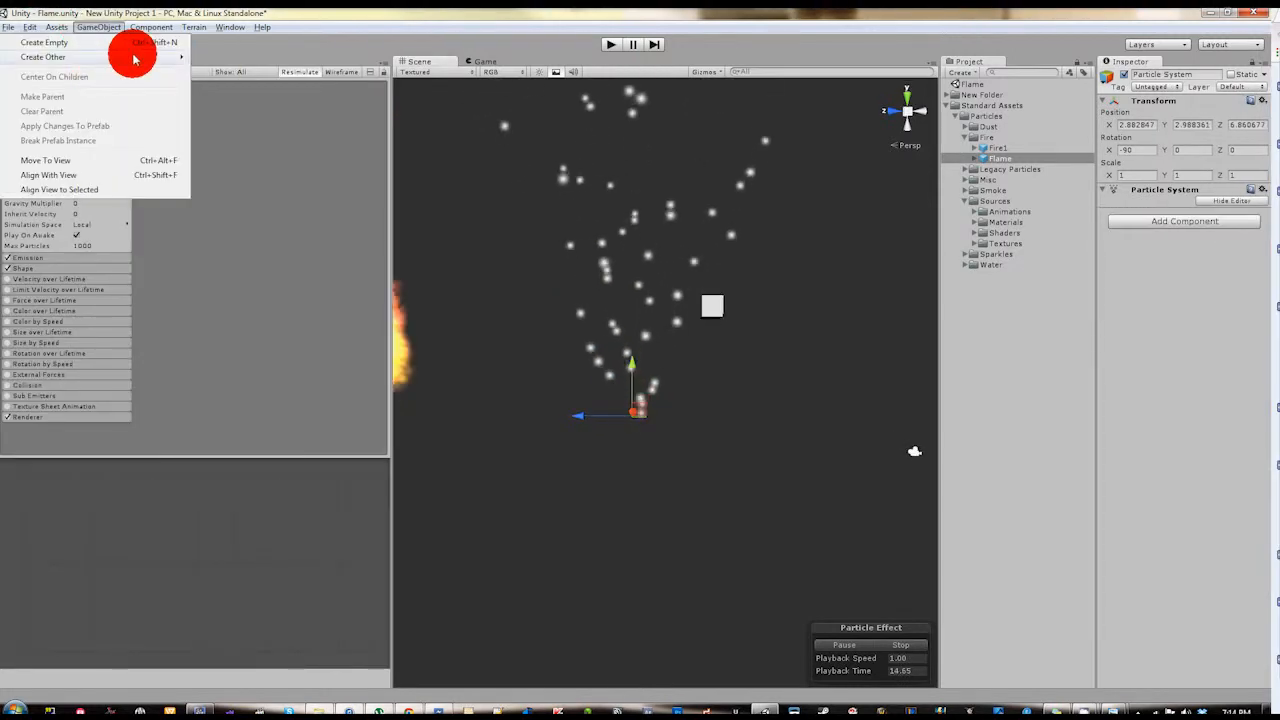
click(491, 37)
mouse_move(56, 27)
mouse_down()
mouse_move(106, 124)
mouse_move(225, 127)
mouse_move(263, 378)
mouse_move(265, 340)
mouse_move(270, 372)
mouse_move(217, 294)
mouse_move(237, 229)
mouse_move(291, 251)
mouse_move(278, 234)
mouse_move(222, 247)
mouse_move(196, 220)
mouse_up()
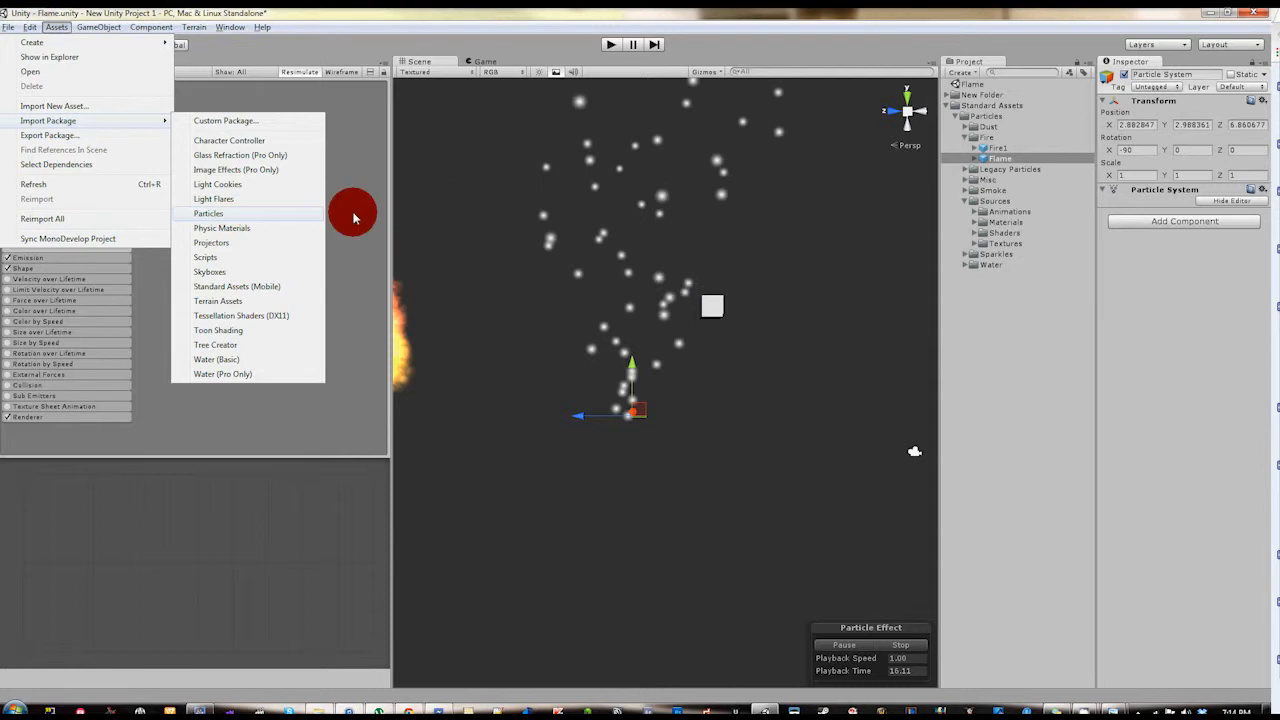
click(312, 50)
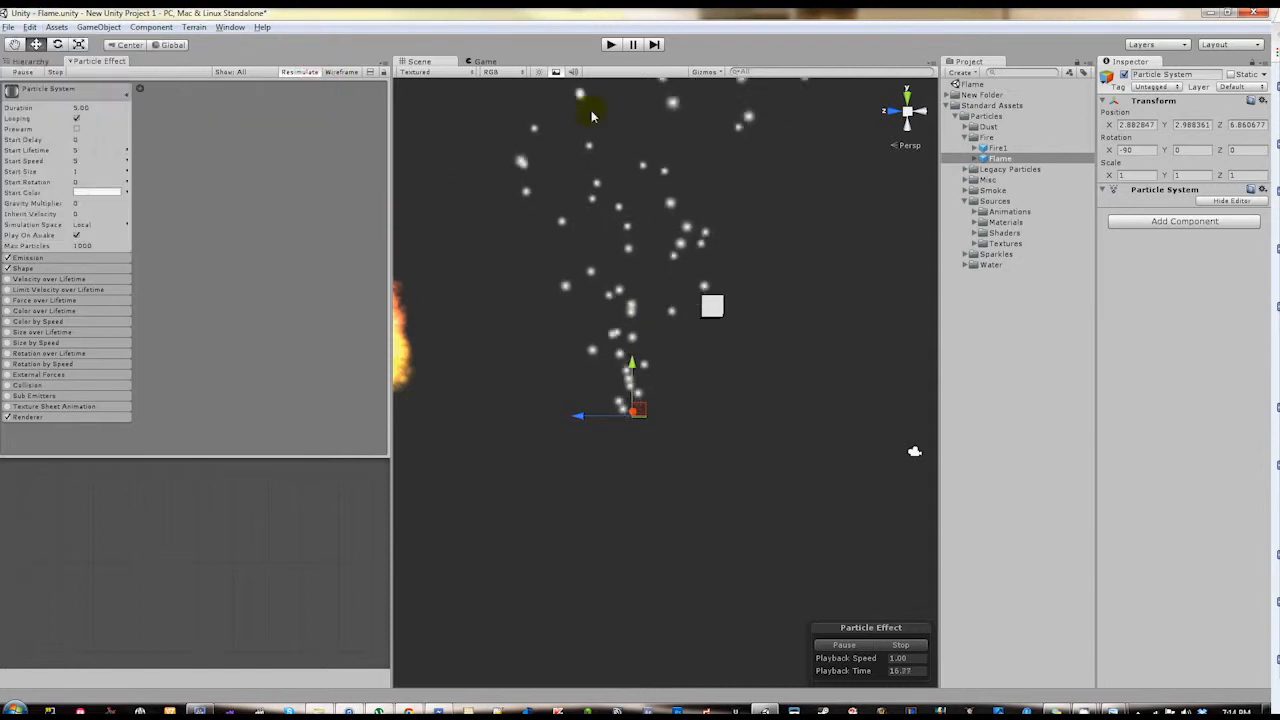
Assign the Fire Add material to the new particle system's Renderer module
click(68, 418)
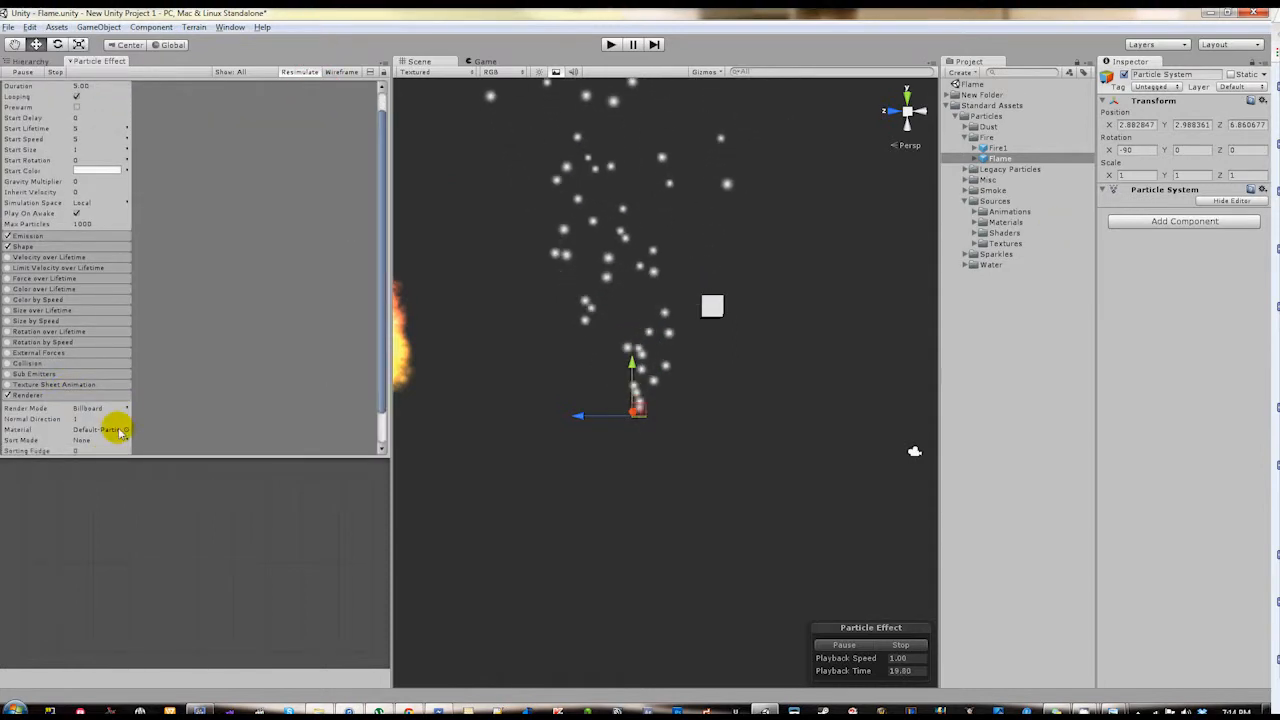
click(126, 429)
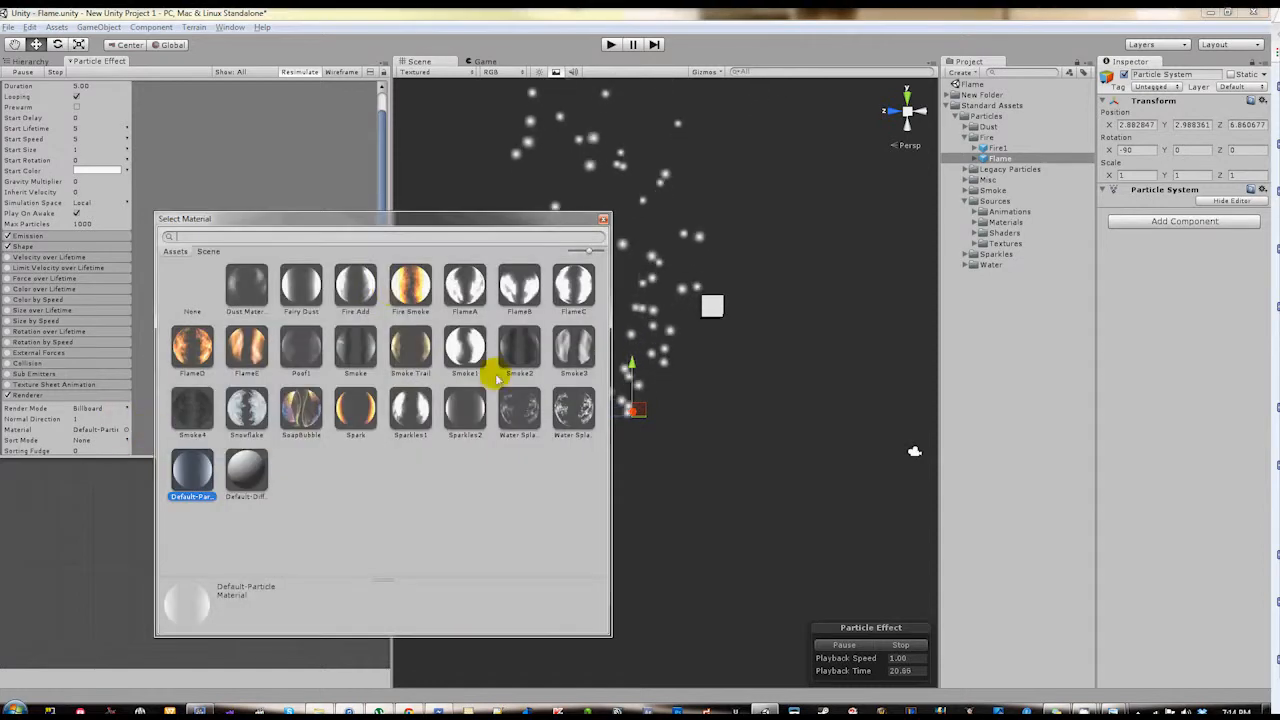
click(362, 290)
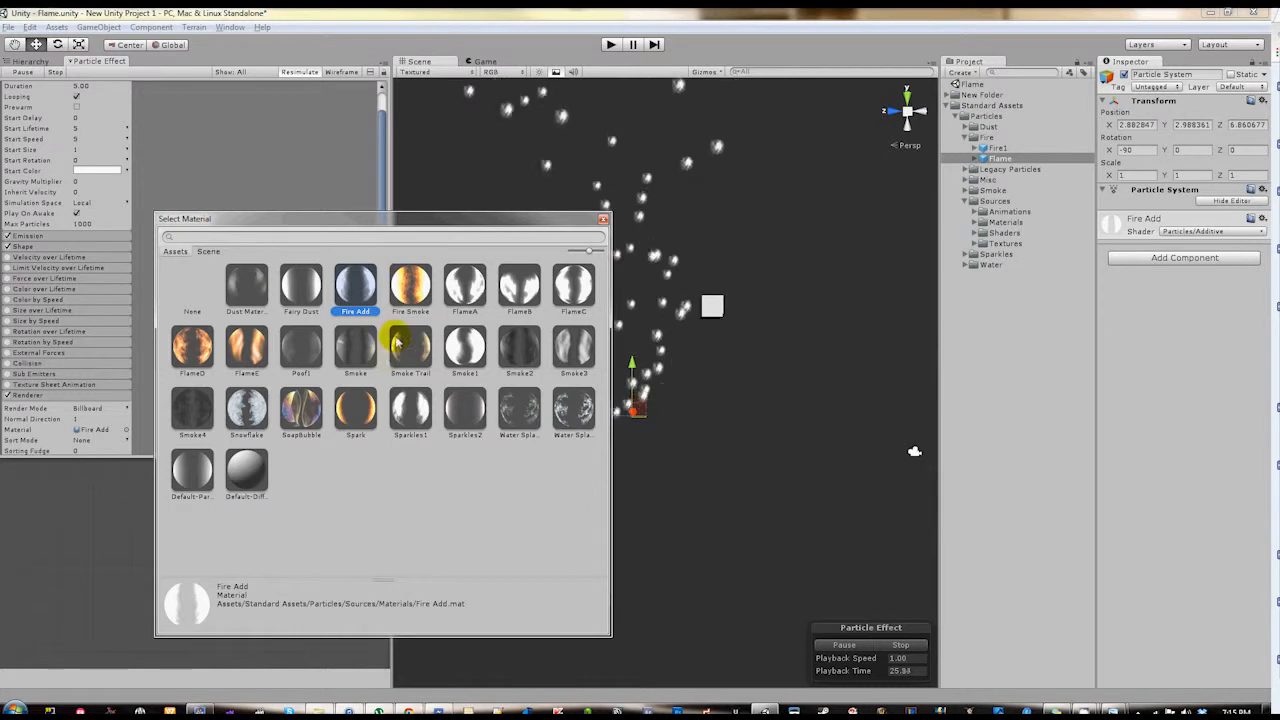
click(604, 219)
alt+drag(496, 336, 737, 451)
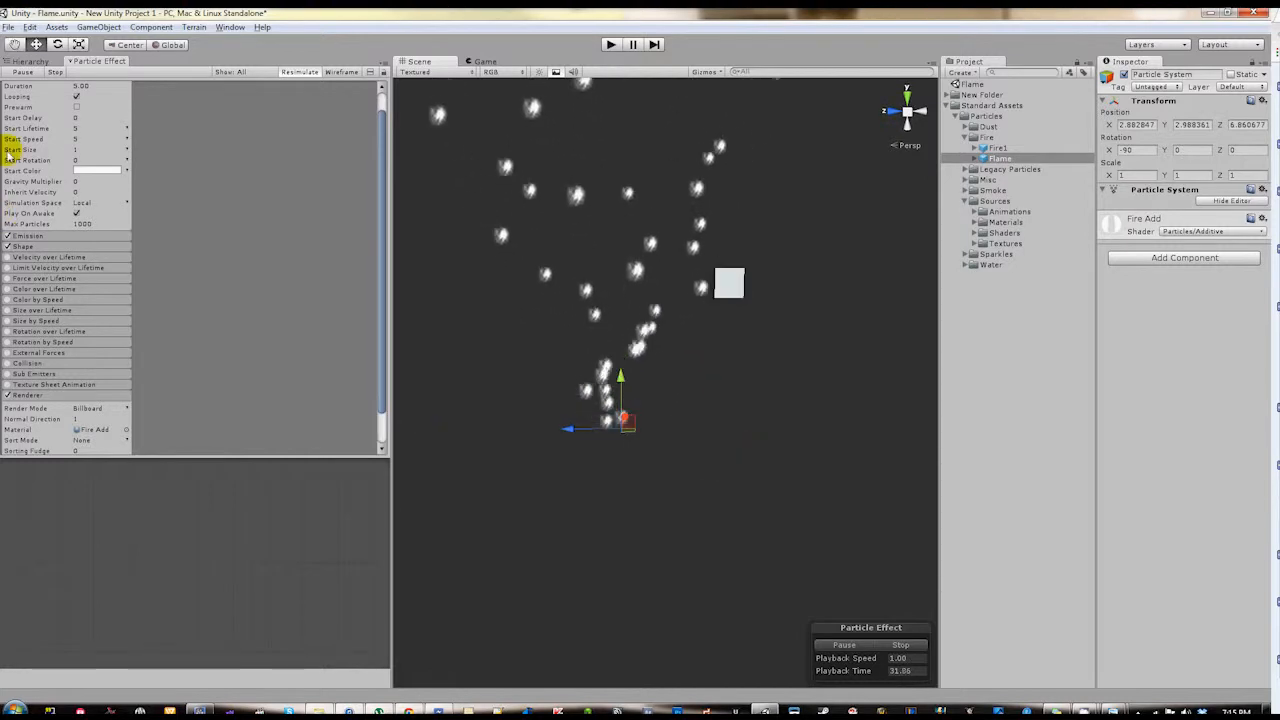
Set the new particle system's Duration to 3
scroll(171, 395, down, 1)
scroll(171, 395, up, 1)
scroll(171, 395, up, 1)
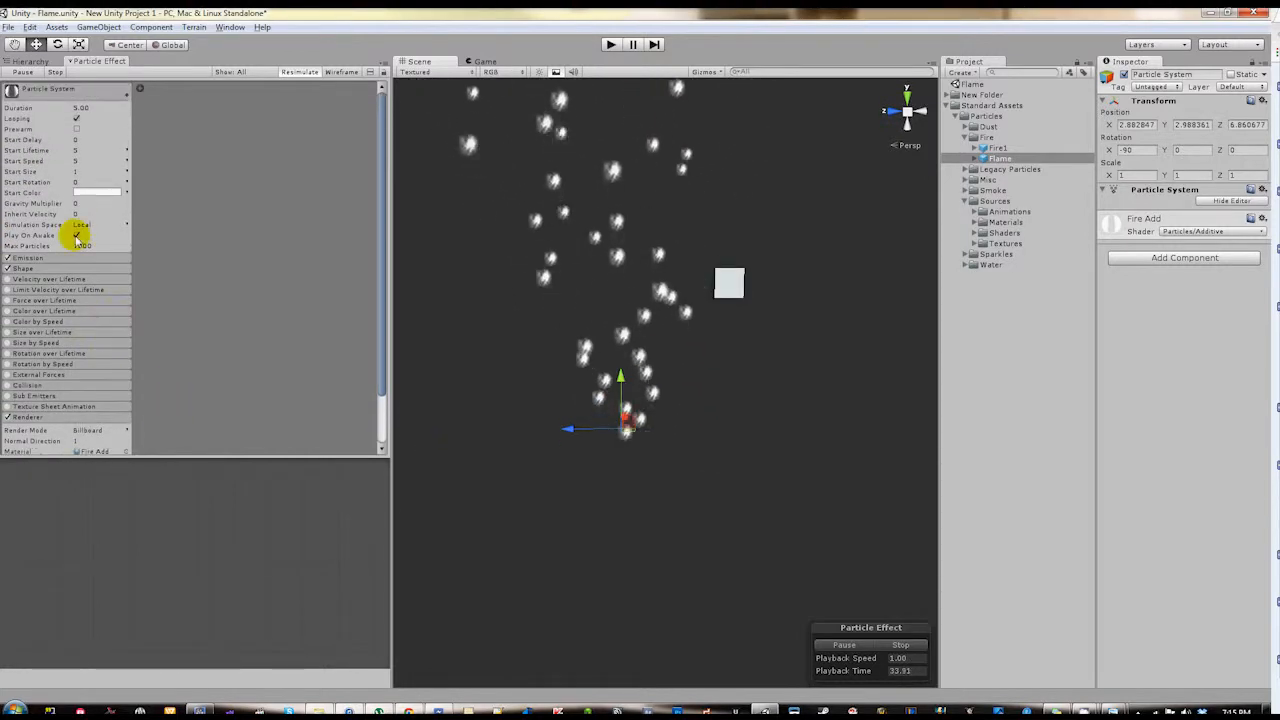
click(113, 108)
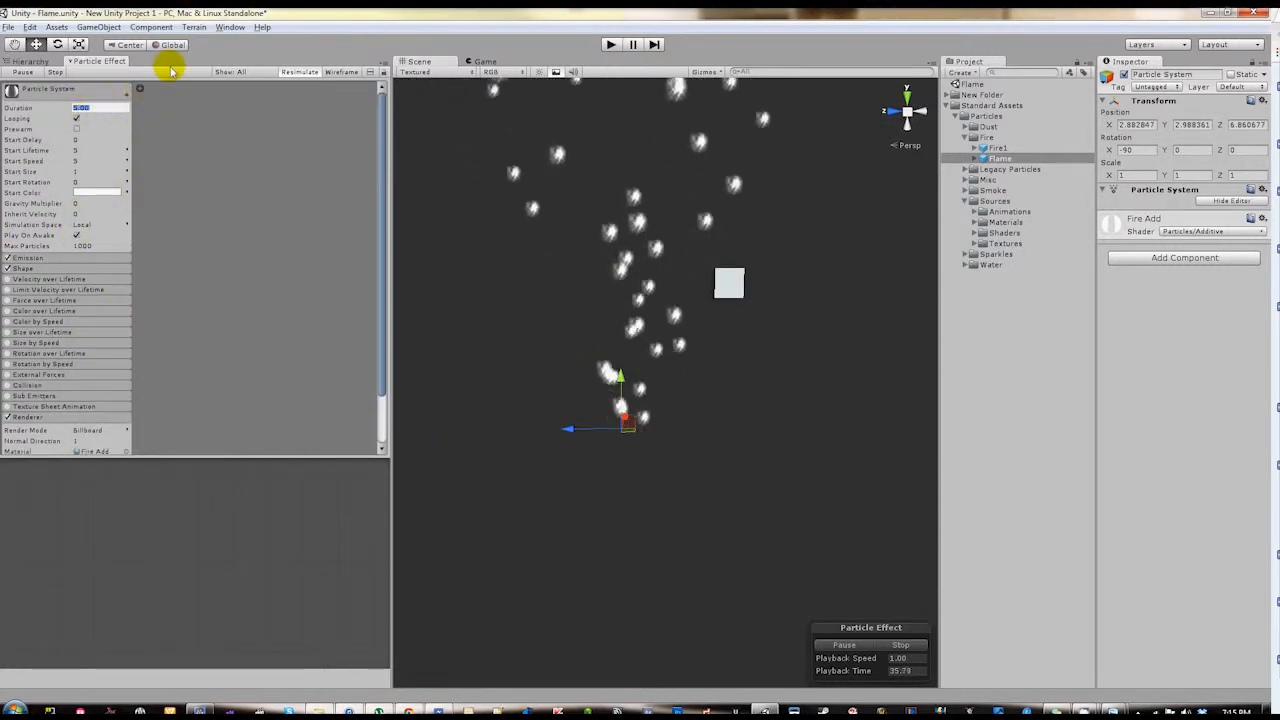
text(3)
key(Return)
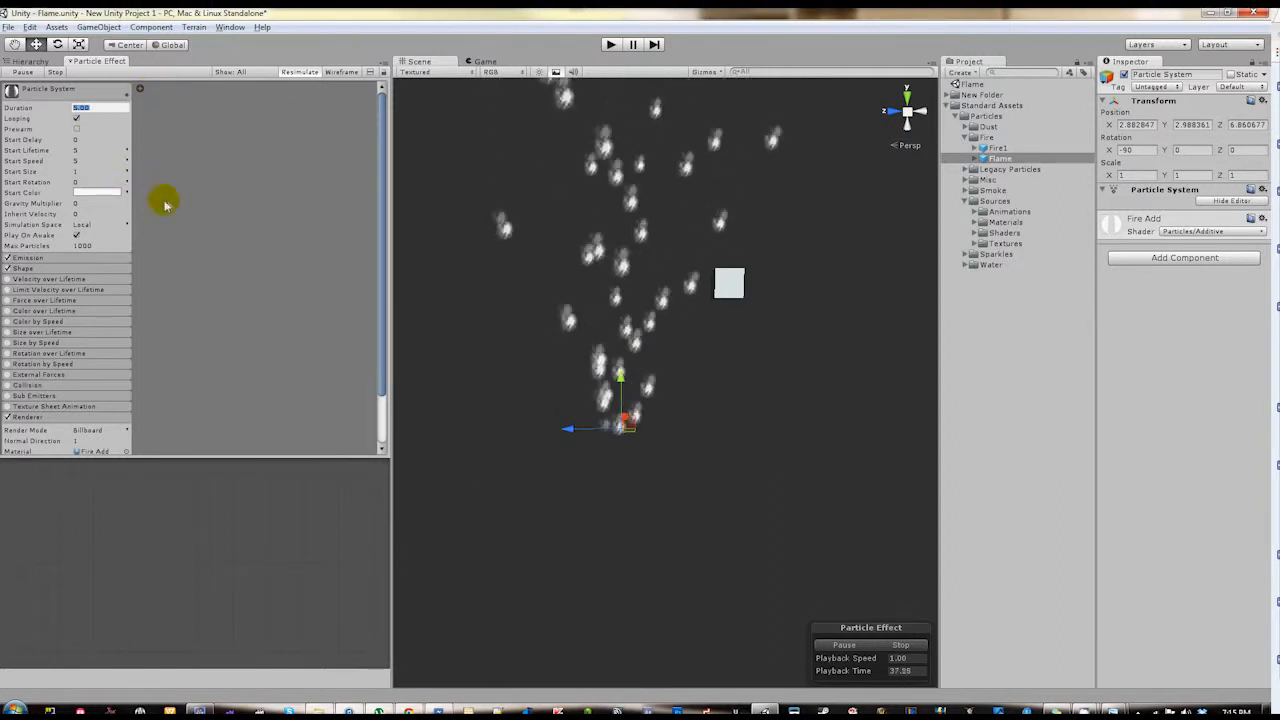
middle_drag(546, 362, 598, 430)
alt+drag(598, 430, 566, 388)
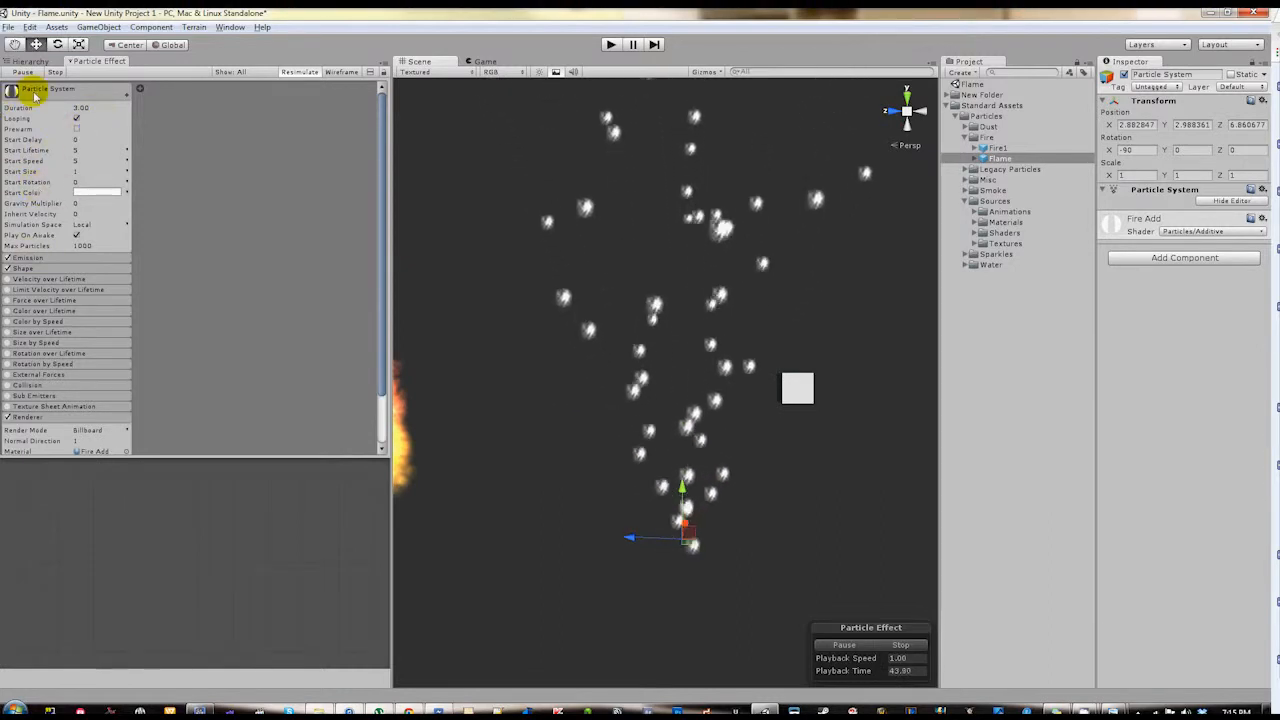
Enable Prewarm on the new particle system
click(76, 128)
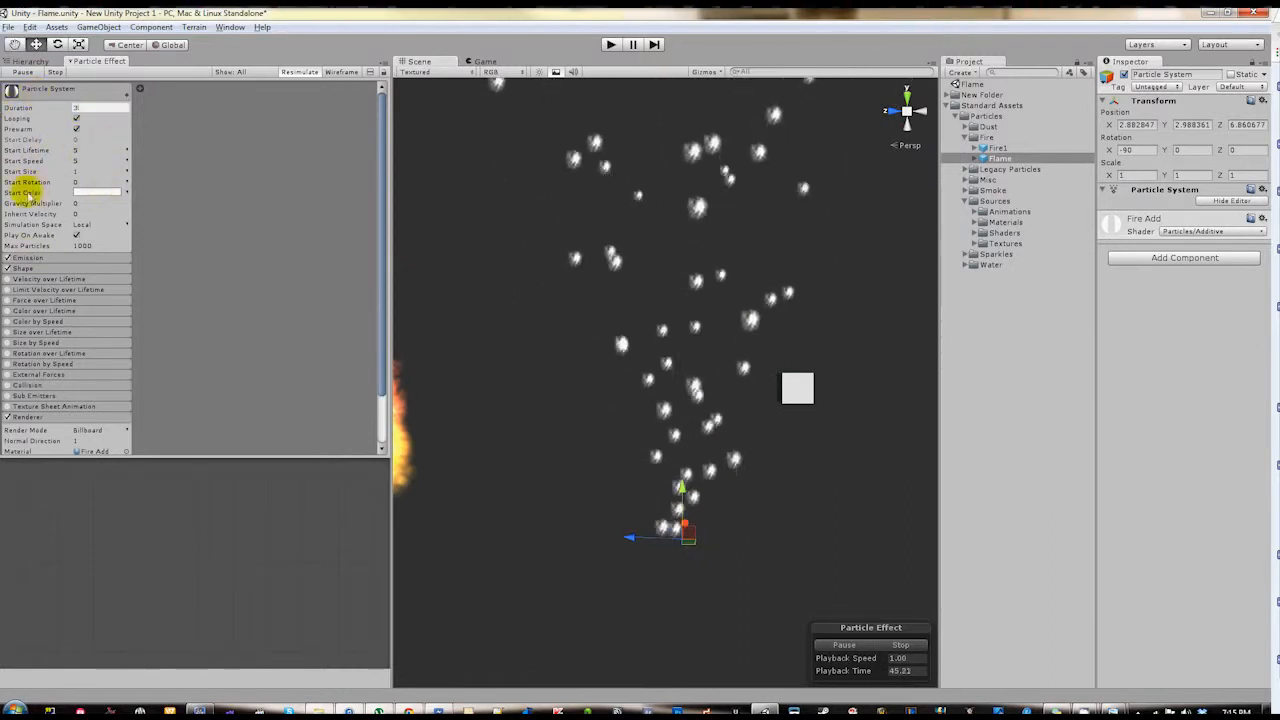
alt+drag(684, 446, 638, 449)
click(618, 436)
drag(574, 374, 662, 582)
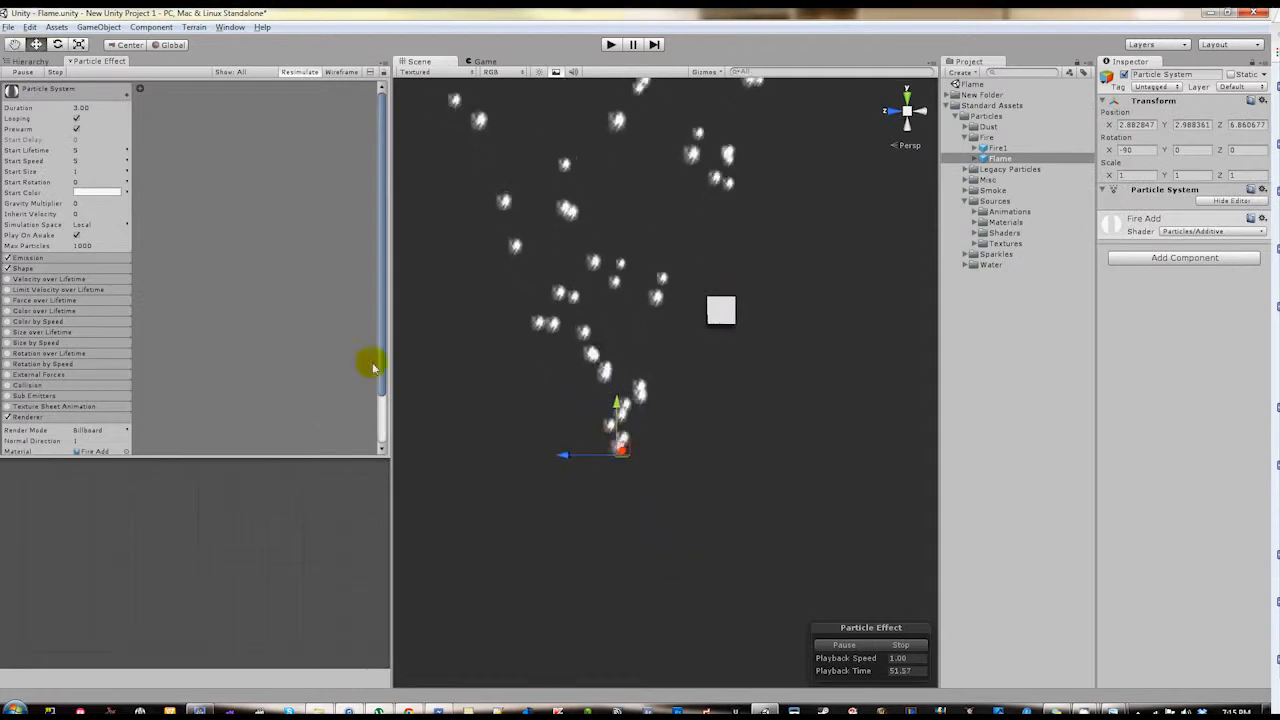
Stop and replay the existing flame's simulation to examine how its emission starts
alt+drag(580, 427, 846, 428)
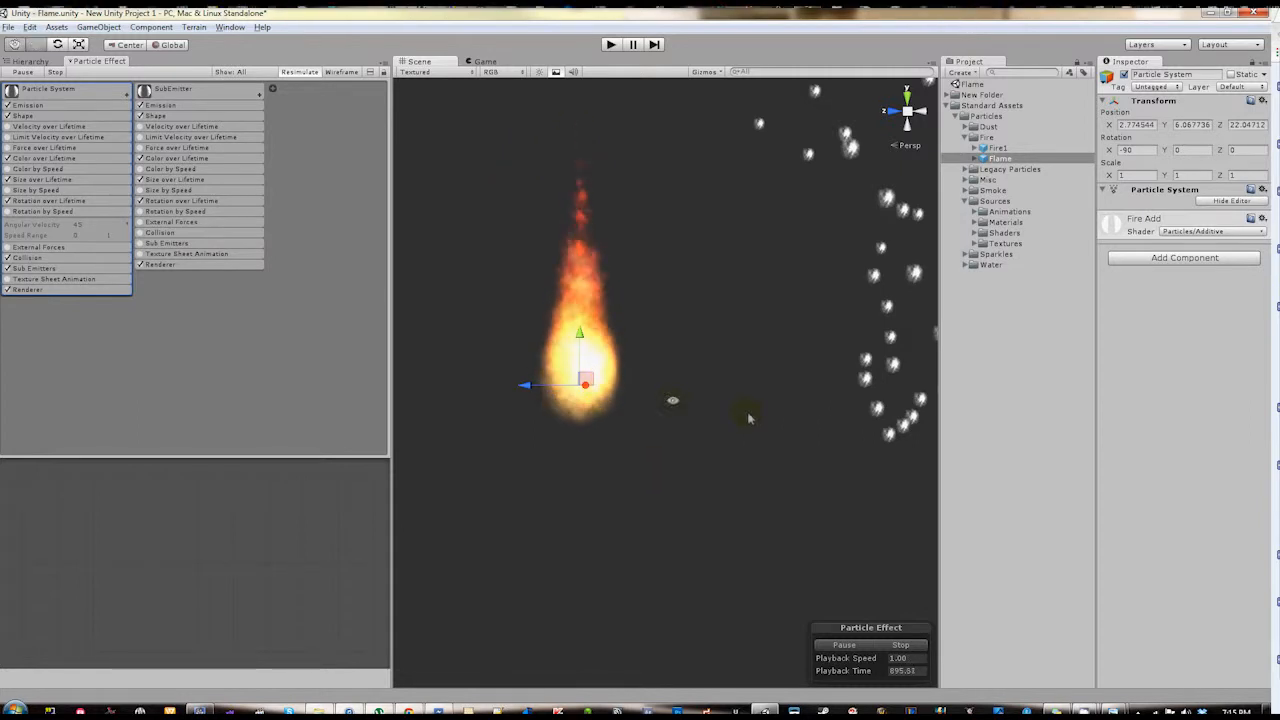
click(895, 645)
click(848, 645)
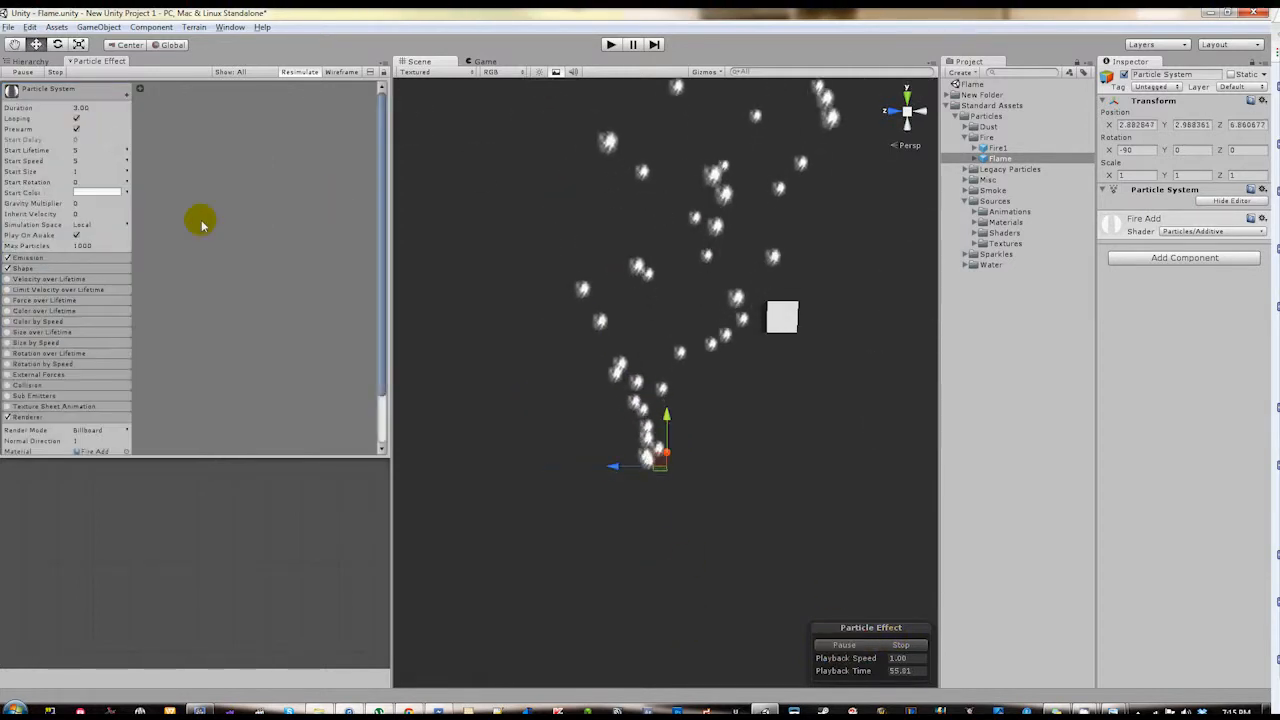
Set the new system's Start Lifetime to Random Between Two Constants, with values 1 and 1.5
click(127, 151)
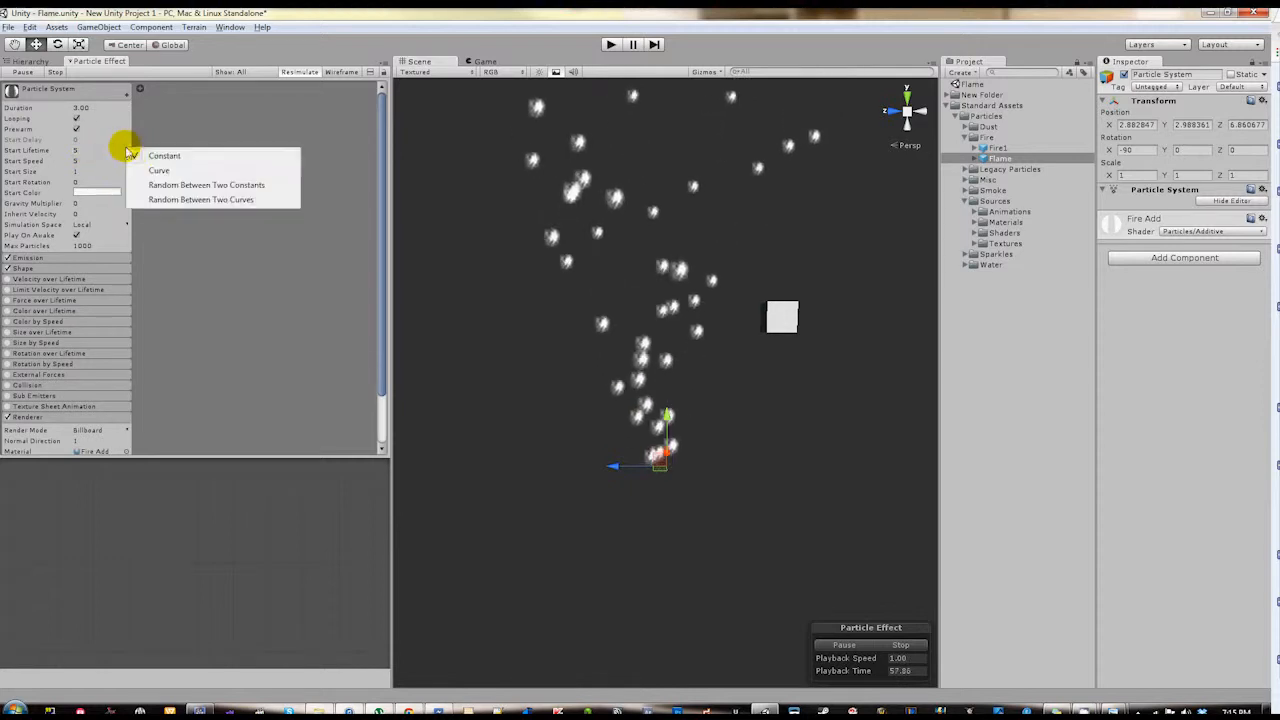
click(145, 187)
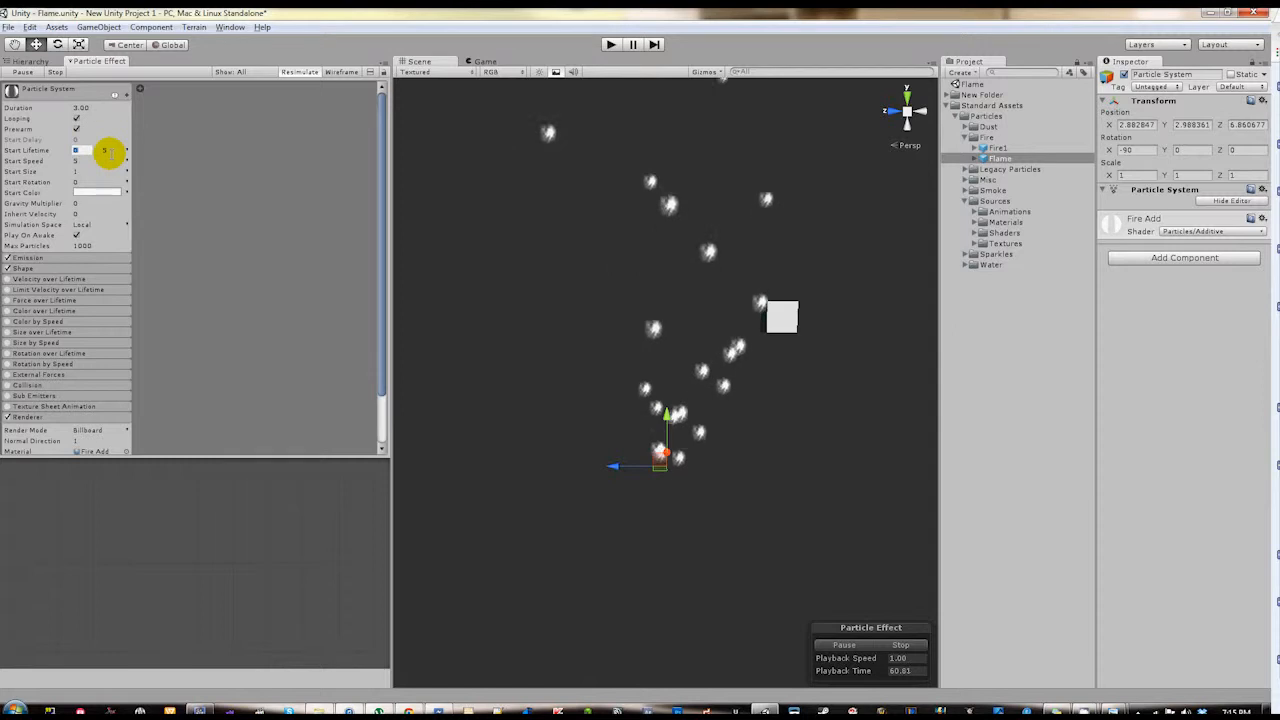
text(1)
click(112, 150)
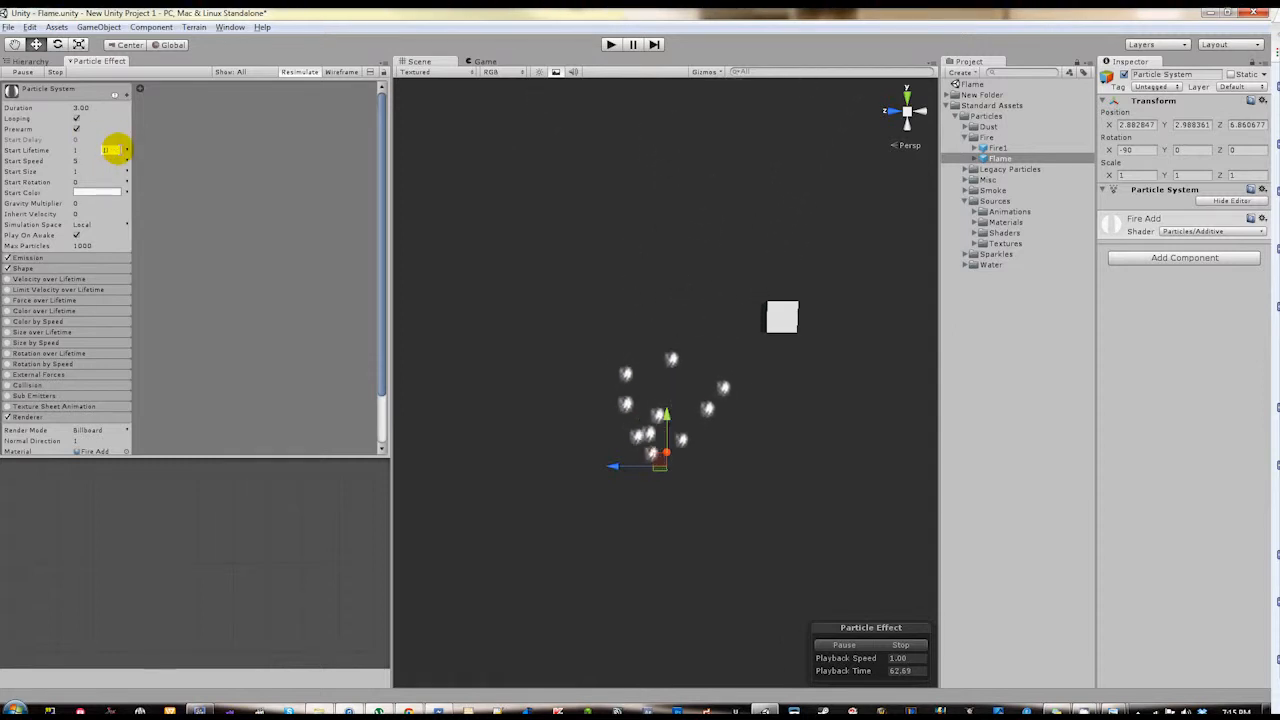
text(1.5)
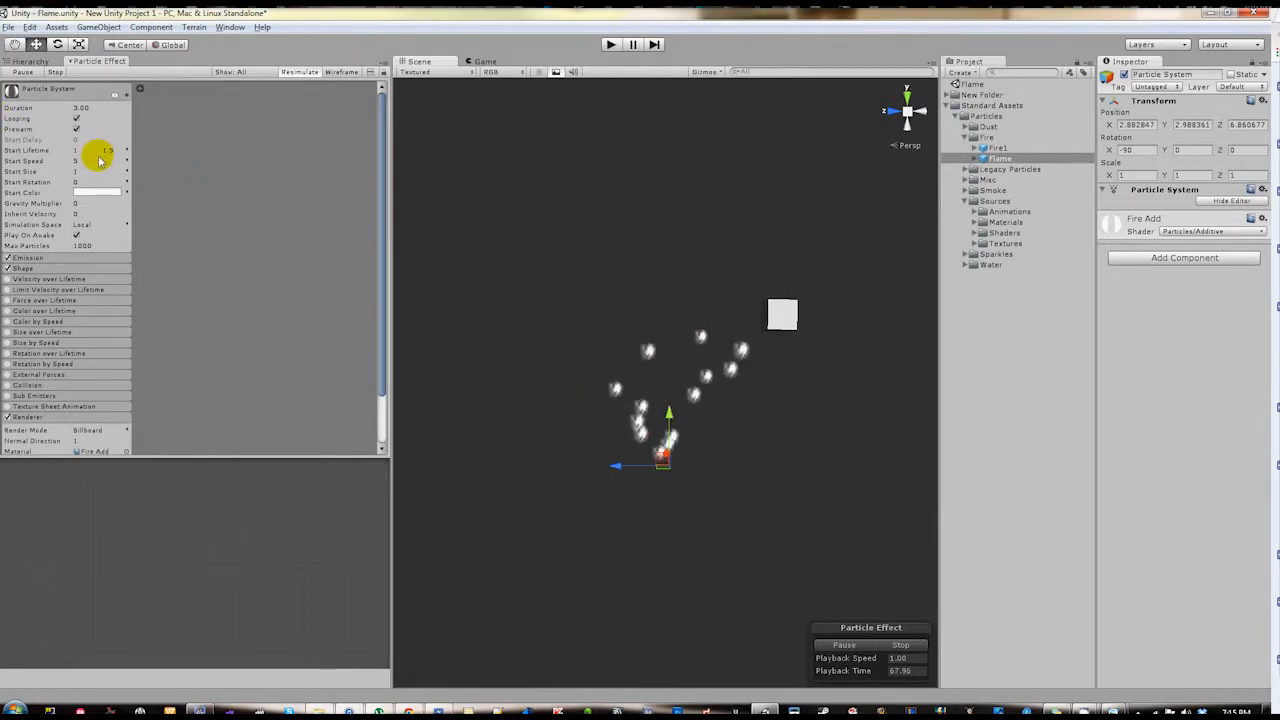
Compare with the finished flame and set the new system's Start Speed to Random Between Two Constants, with values 1 and 2
middle_drag(569, 346, 797, 337)
click(625, 578)
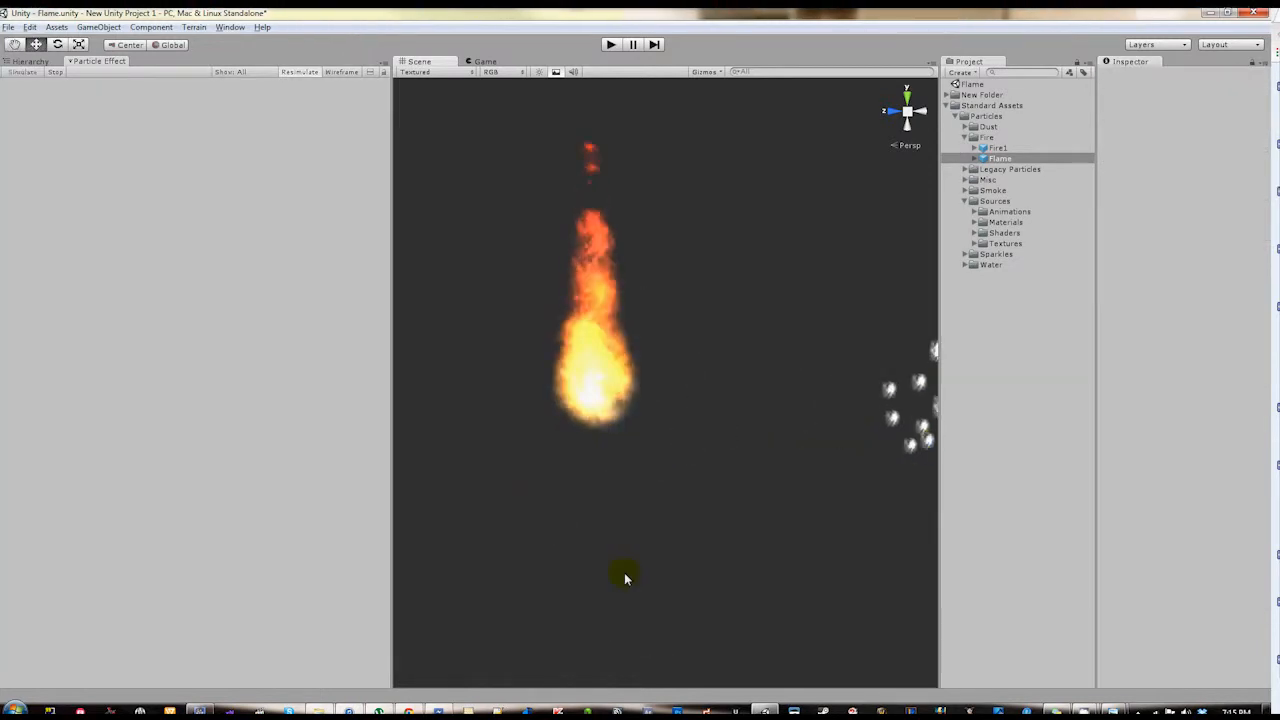
middle_drag(725, 422, 575, 389)
click(779, 412)
middle_drag(848, 464, 791, 480)
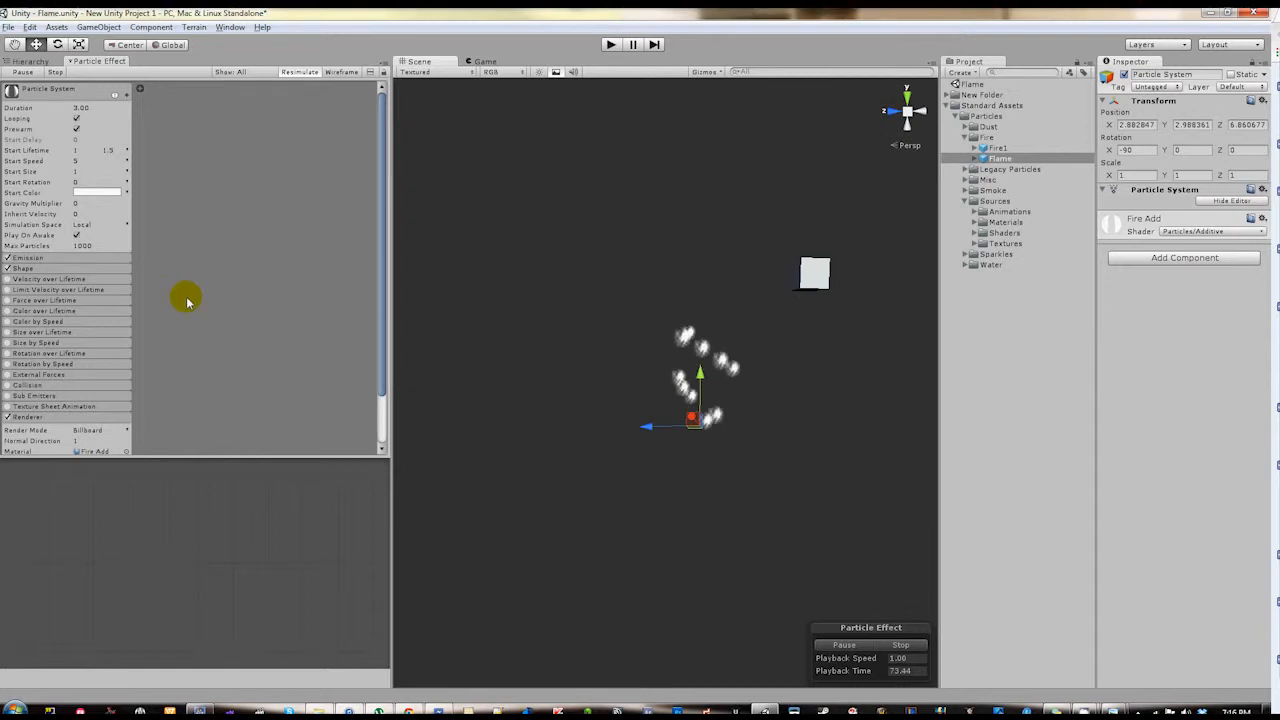
click(128, 151)
click(190, 194)
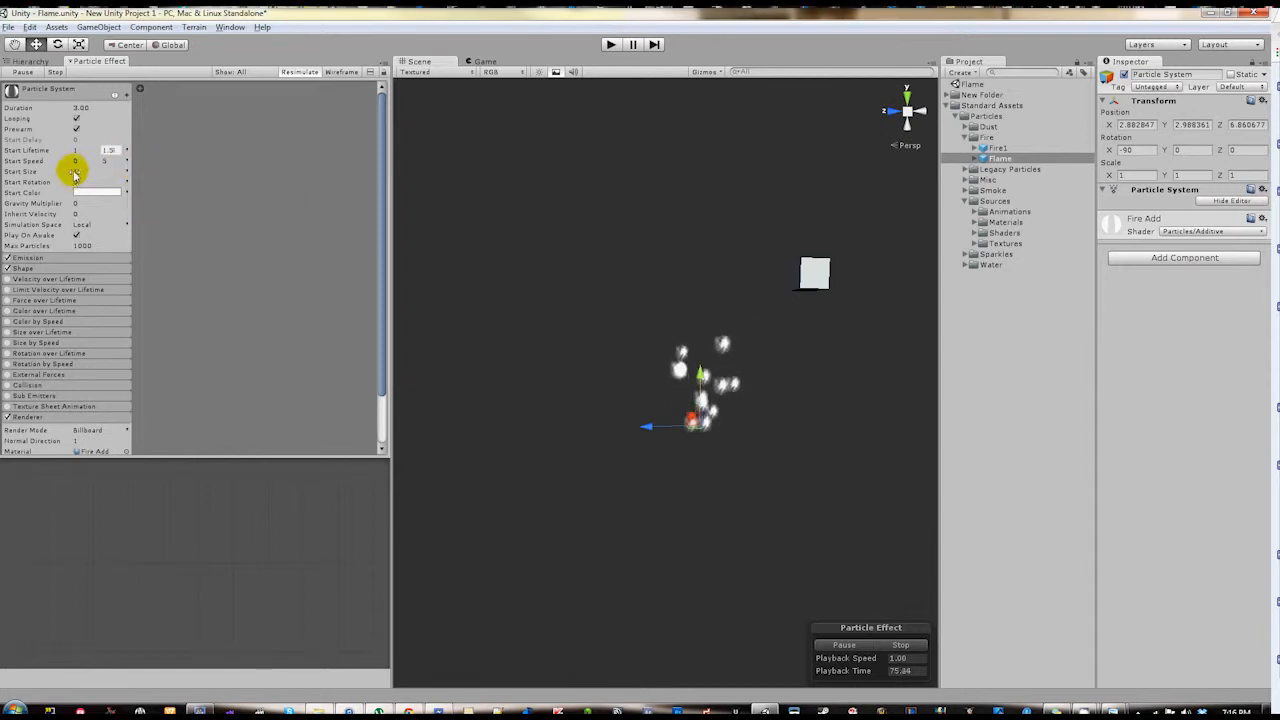
click(83, 162)
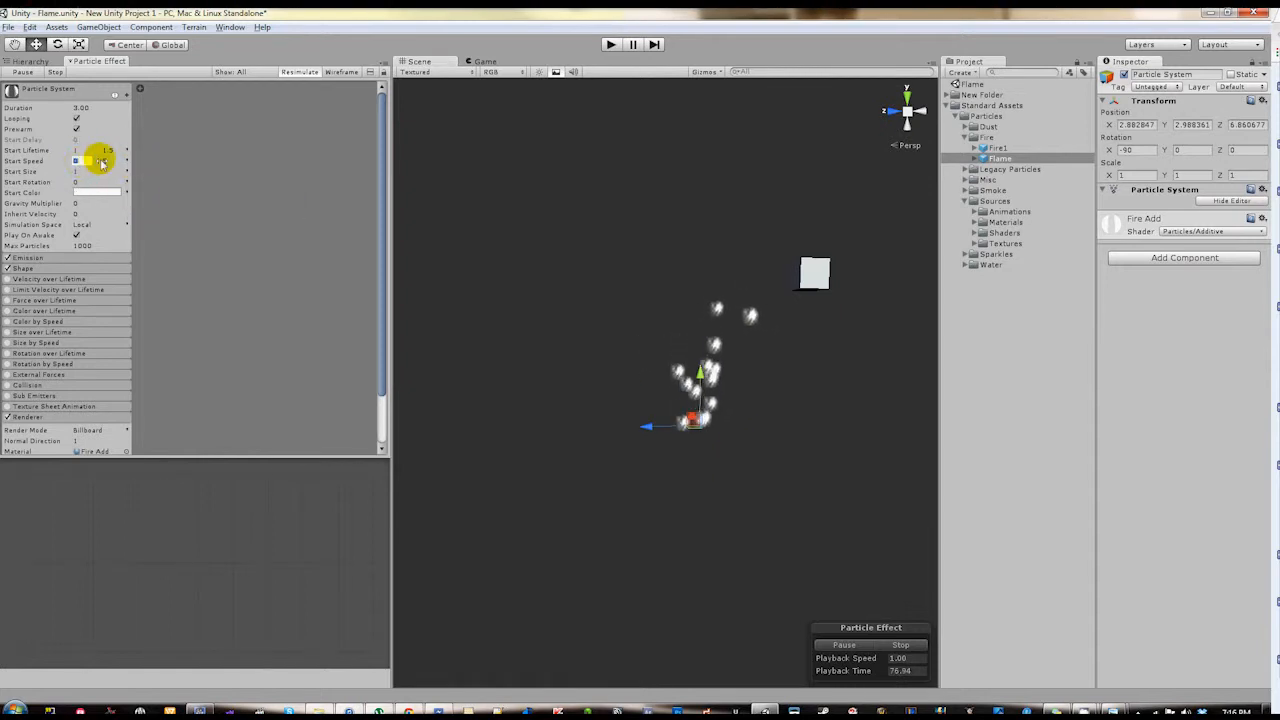
text(1)
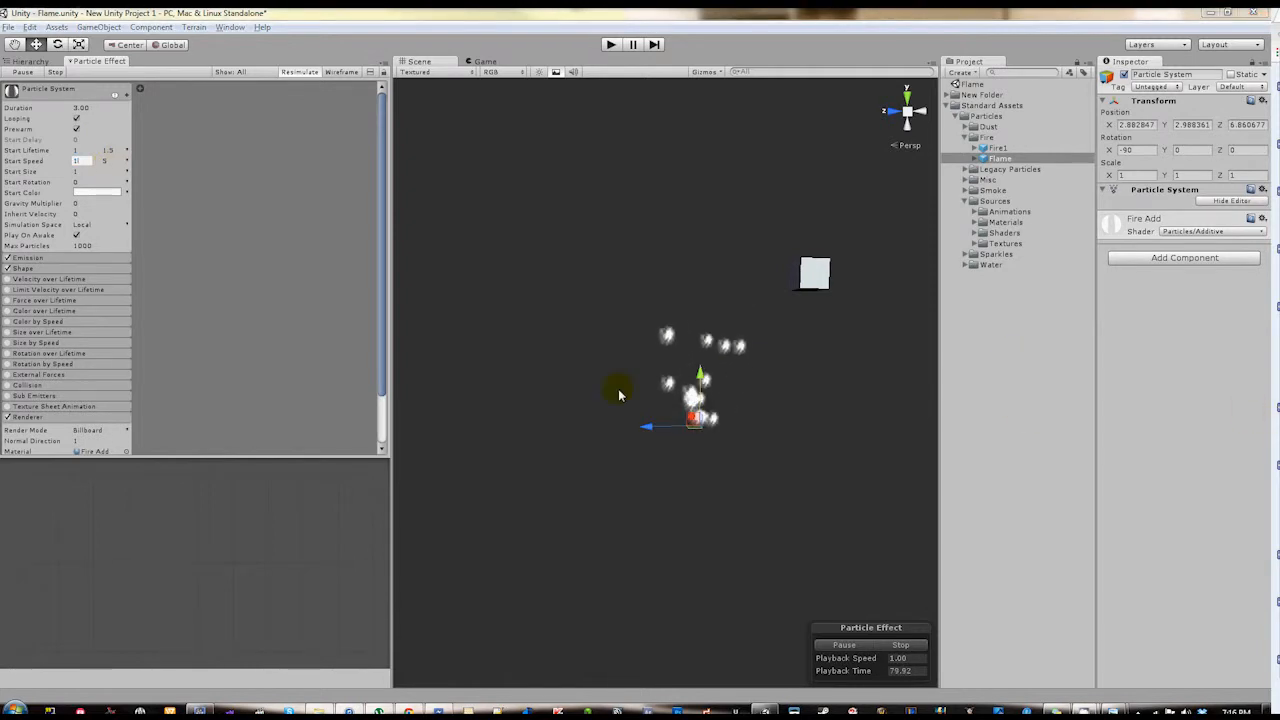
middle_drag(726, 449, 560, 395)
key(Tab)
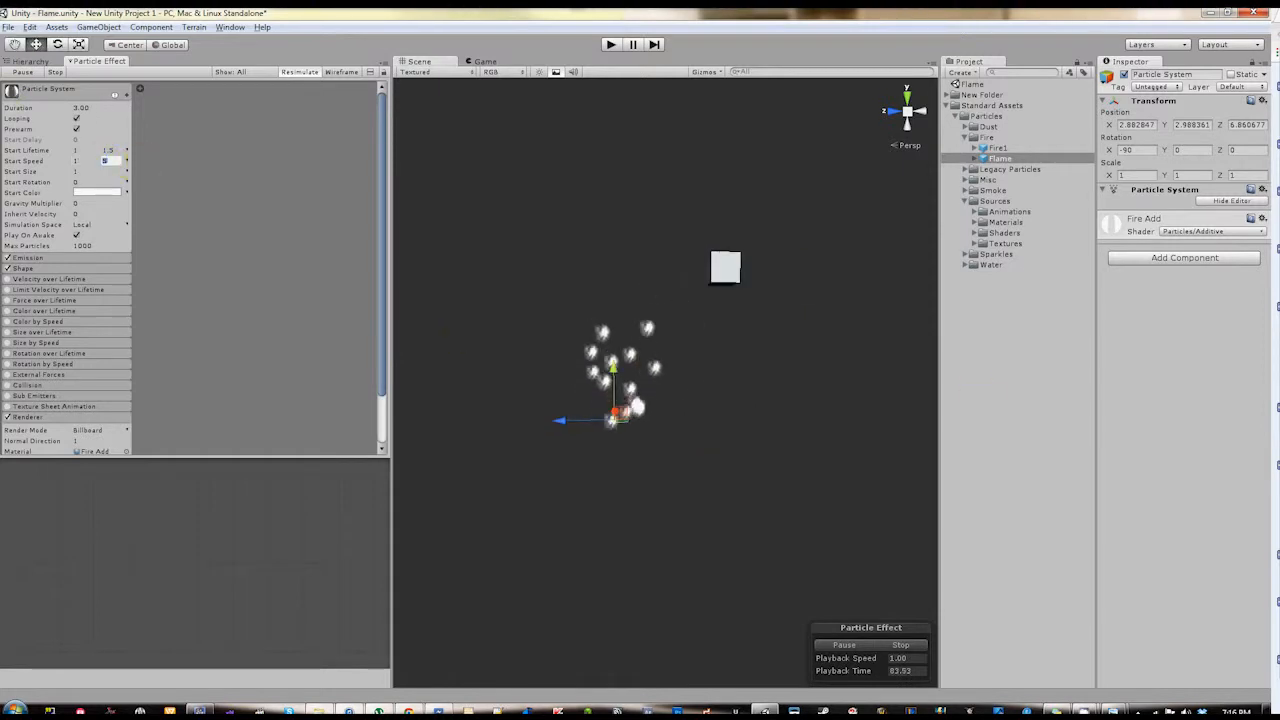
text(2)
mouse_move(712, 376)
middle_down()
mouse_move(731, 386)
mouse_move(716, 354)
middle_up()
Set the new particle system's Gravity Multiplier to -1 and its Start Size to 3
click(91, 212)
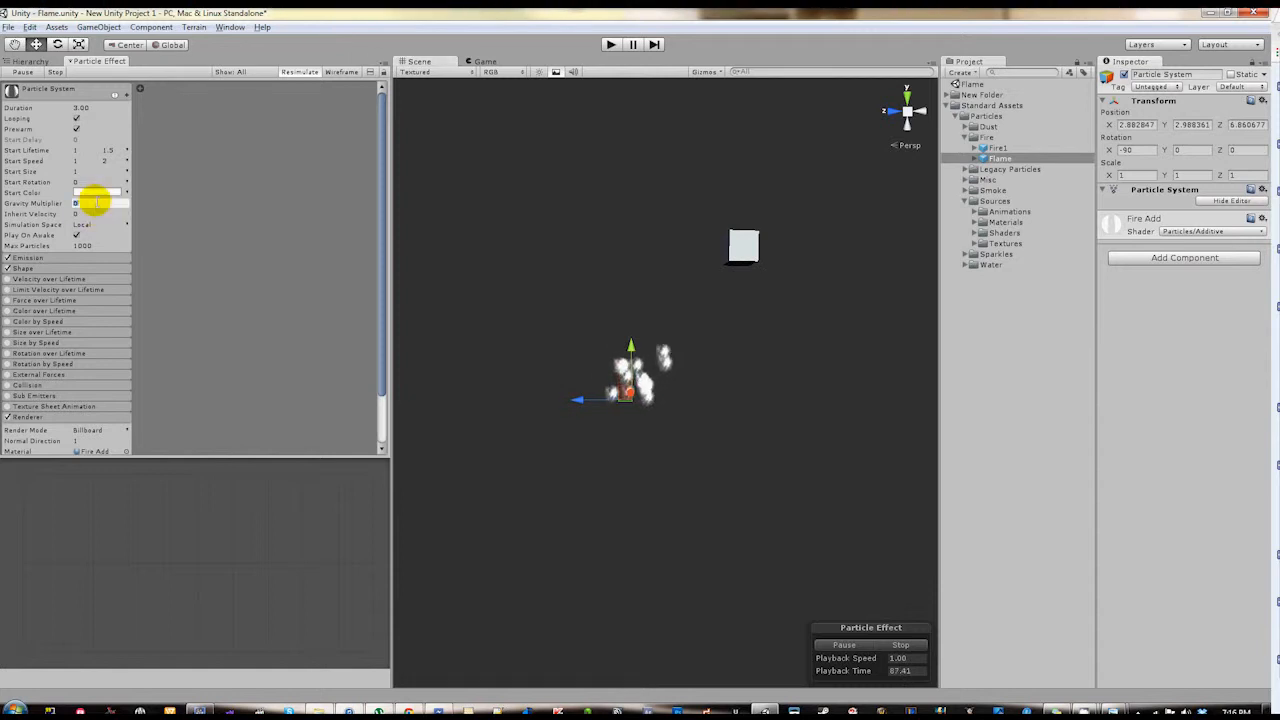
text(-1)
mouse_move(677, 320)
alt+mouse_down()
mouse_move(783, 583)
mouse_move(660, 316)
alt+mouse_up()
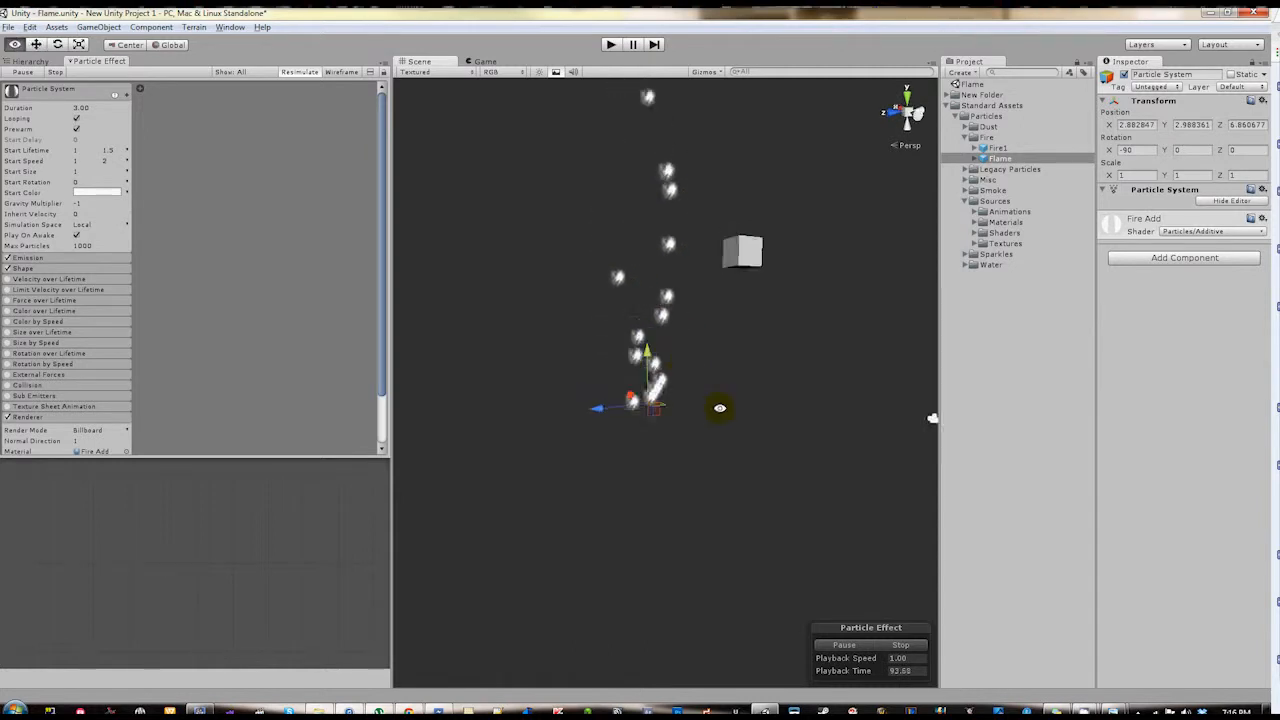
click(89, 171)
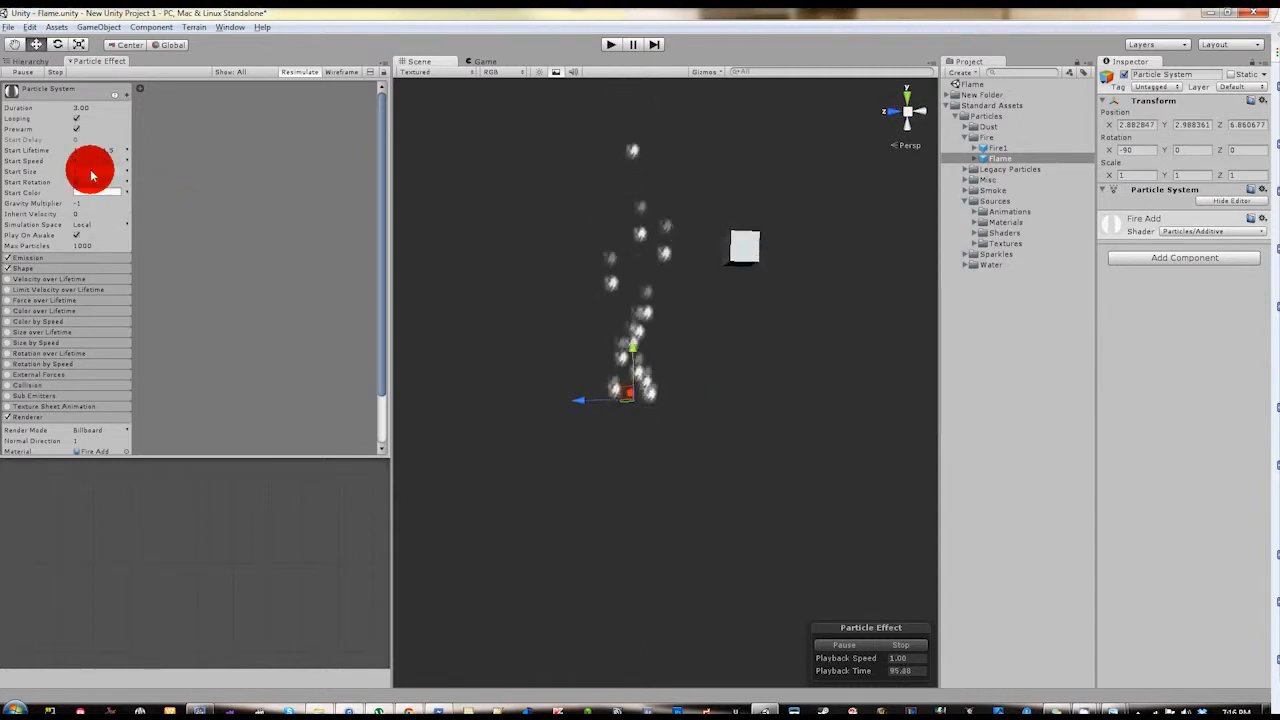
text(3)
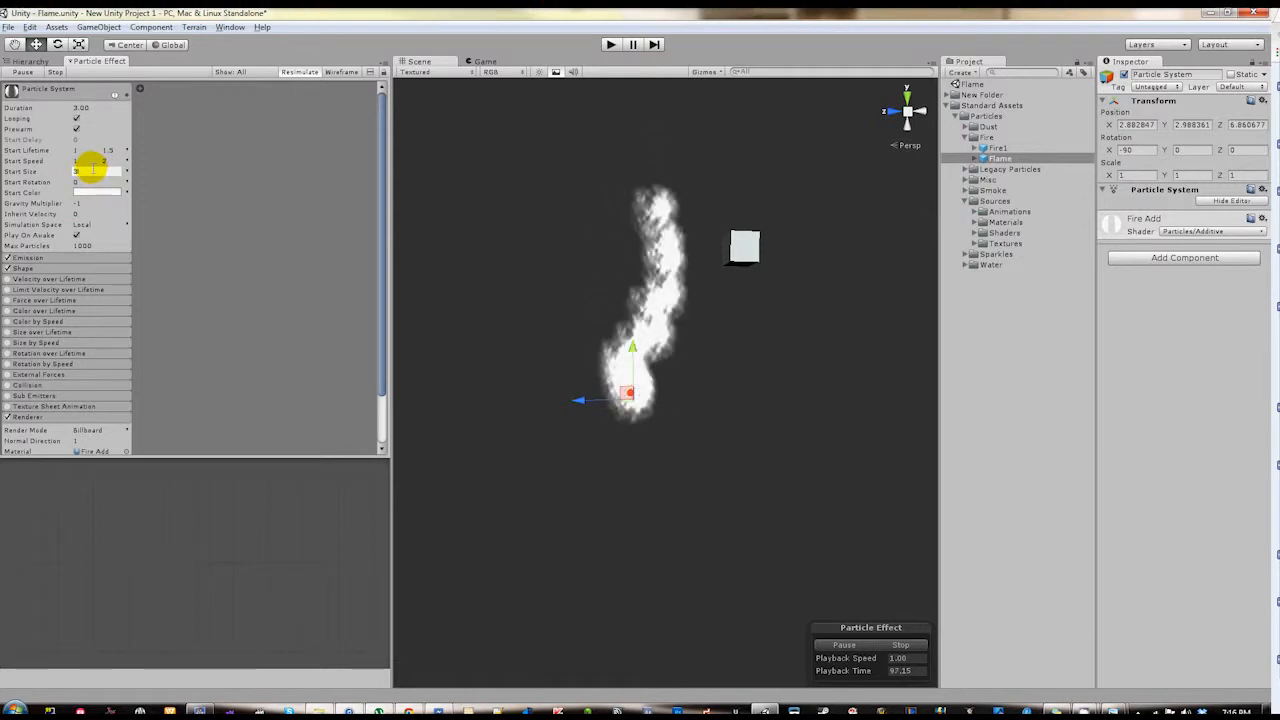
alt+drag(586, 391, 591, 346)
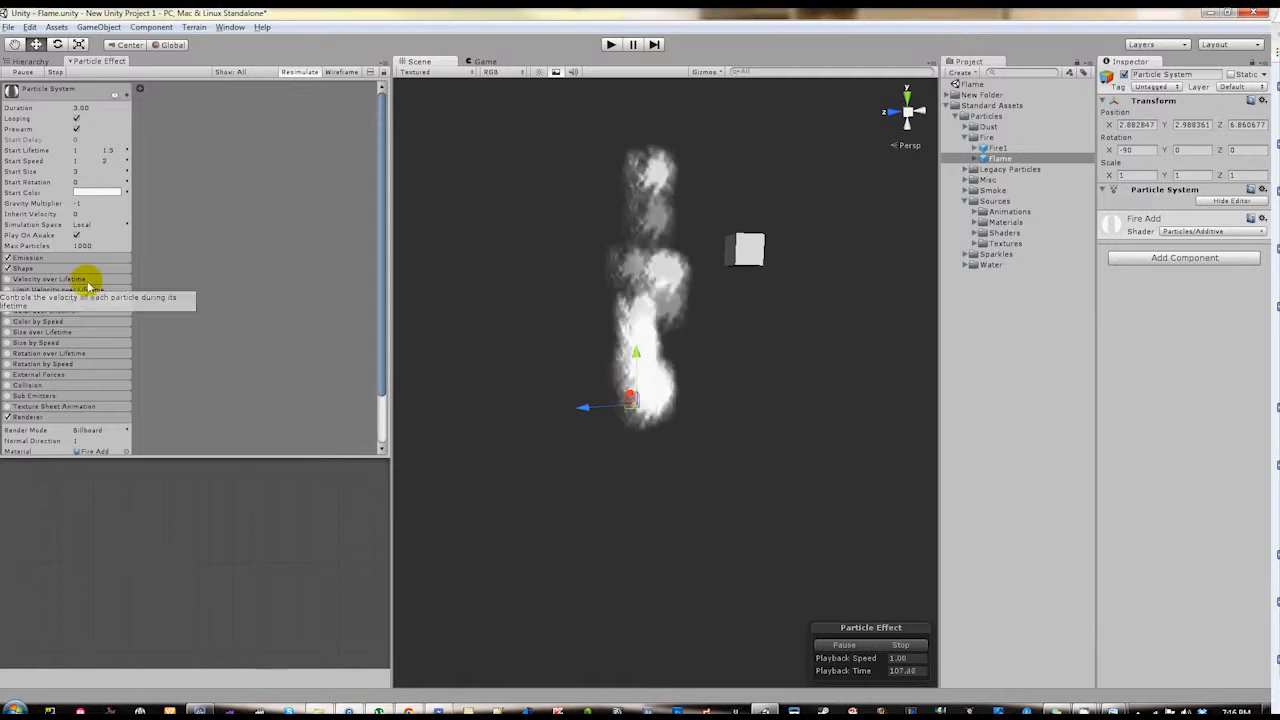
Set the new particle system's Start Rotation to Random Between Two Constants, with values 0 and 360
click(128, 182)
click(151, 219)
click(108, 182)
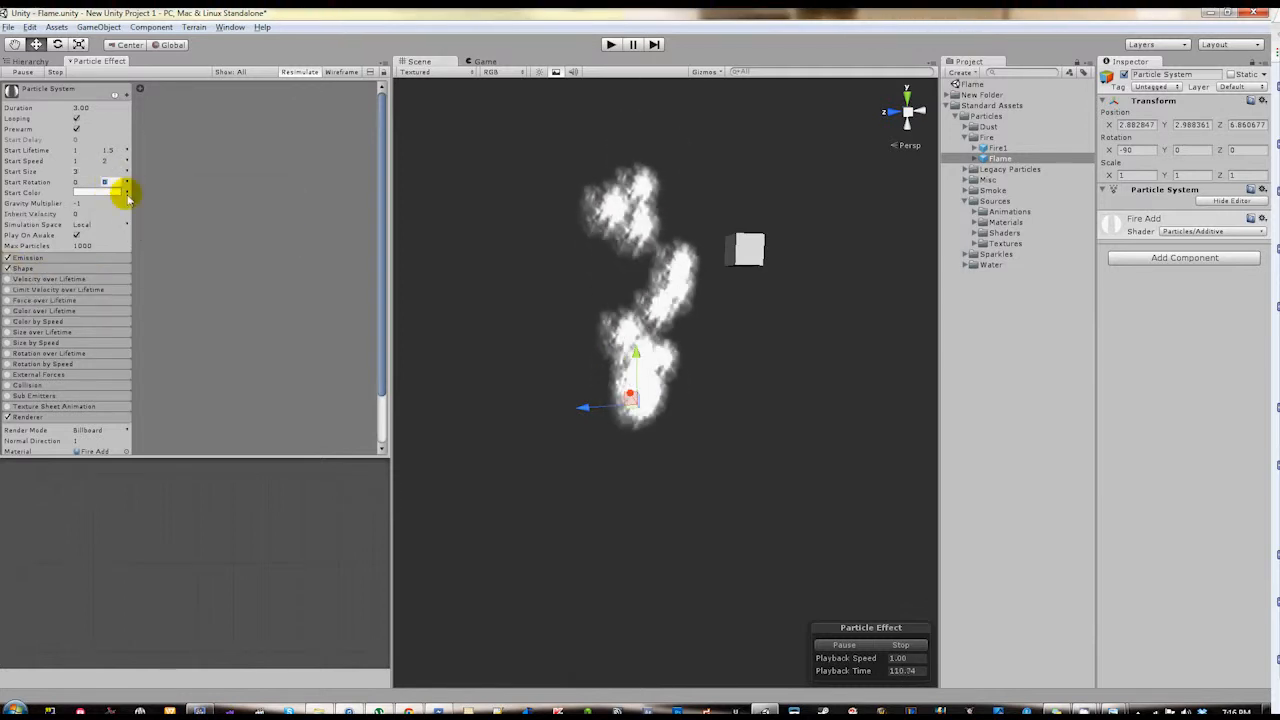
text(360)
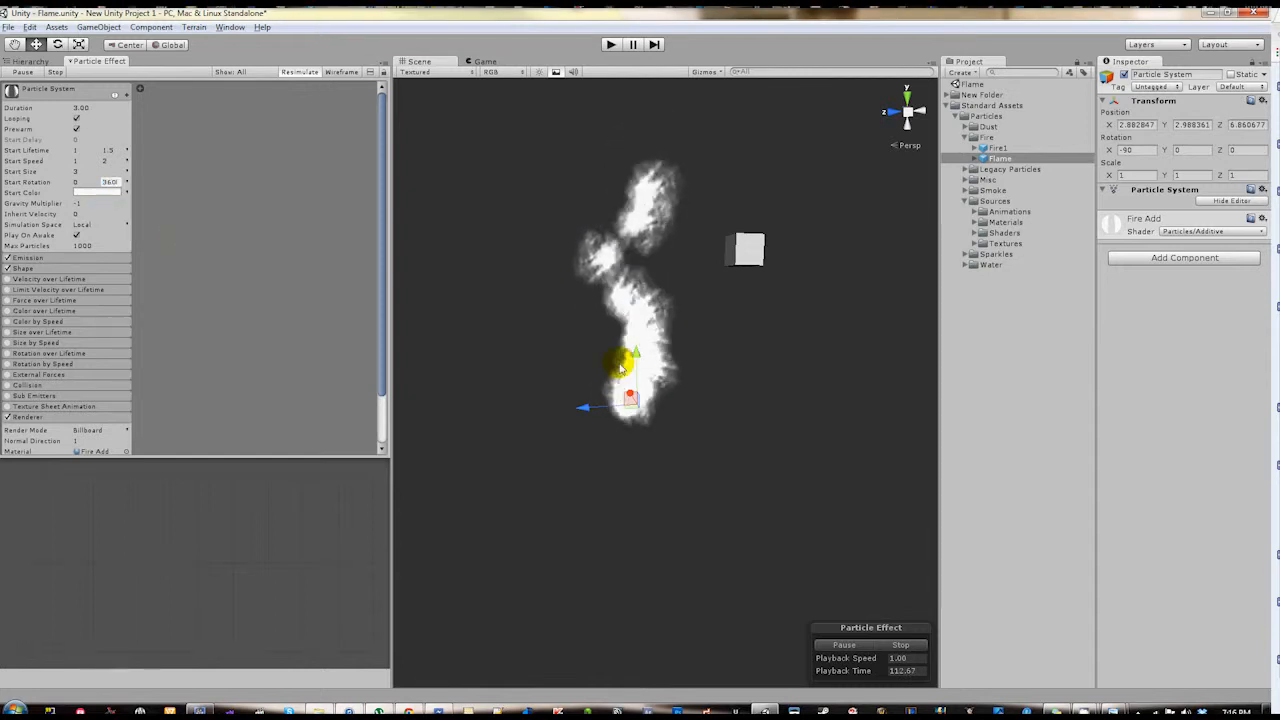
Limit the new system to 20 Max Particles and set its Emission Rate to 15
click(112, 244)
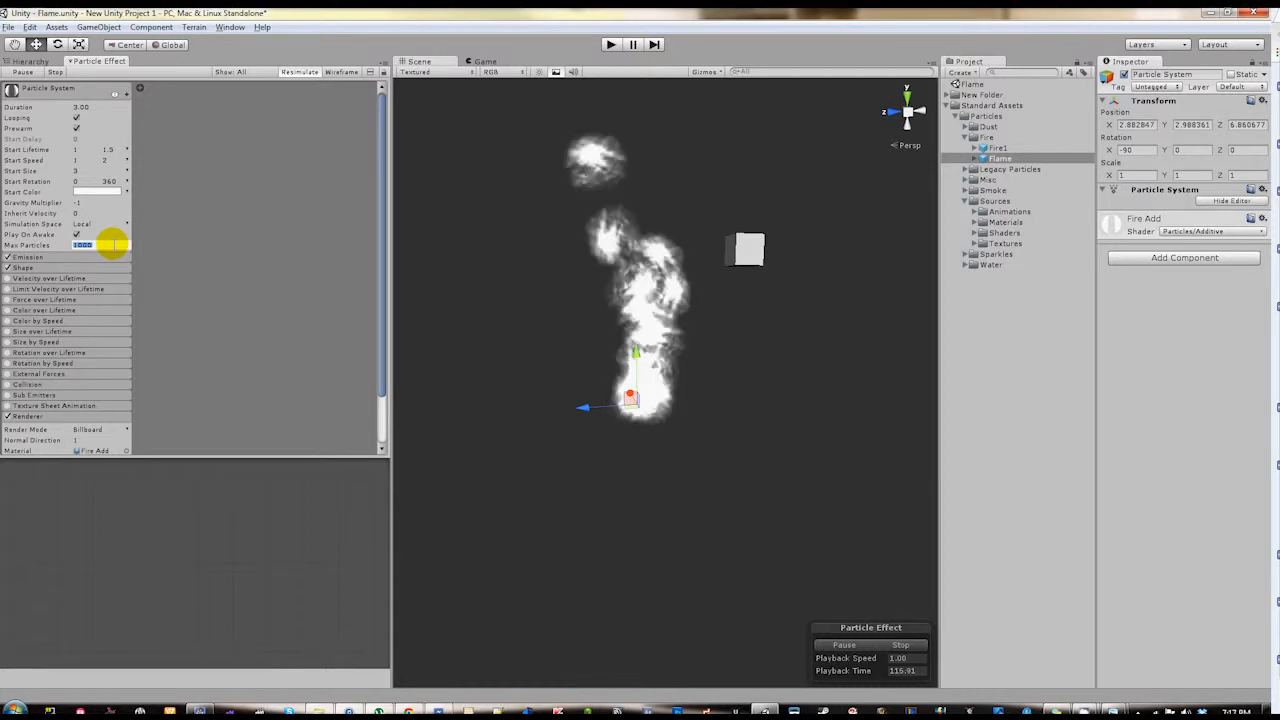
text(20)
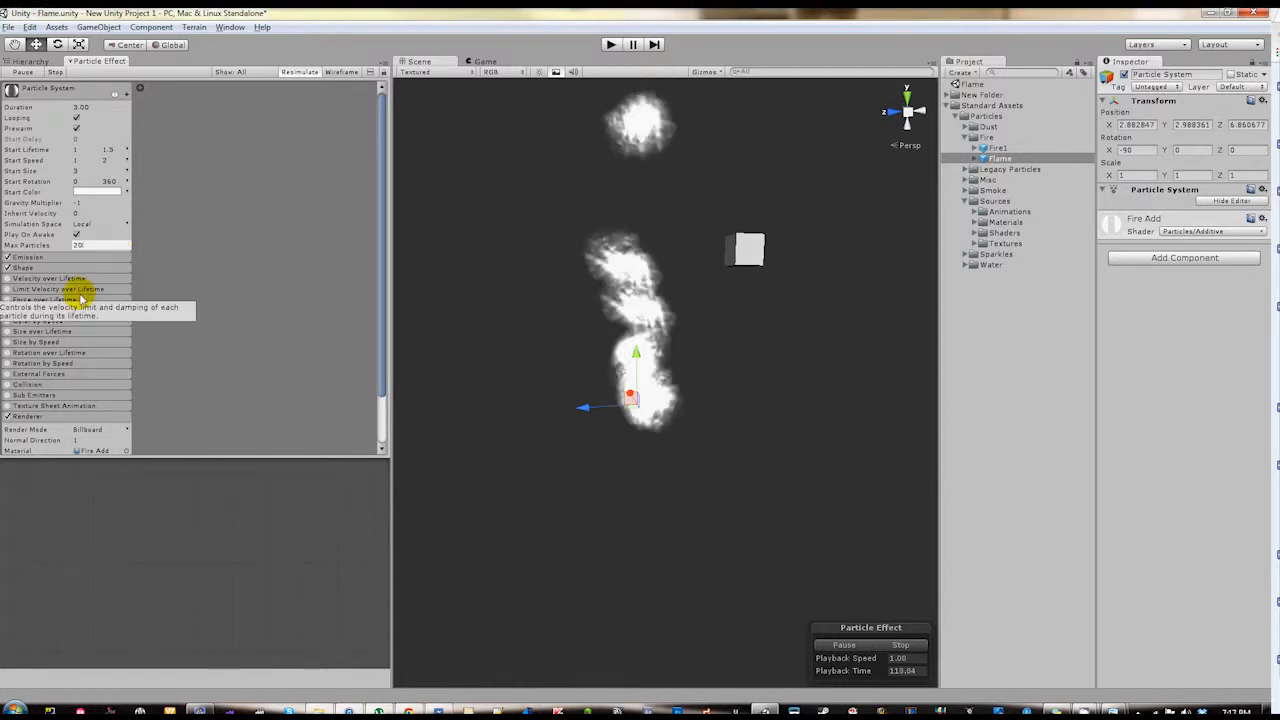
click(100, 259)
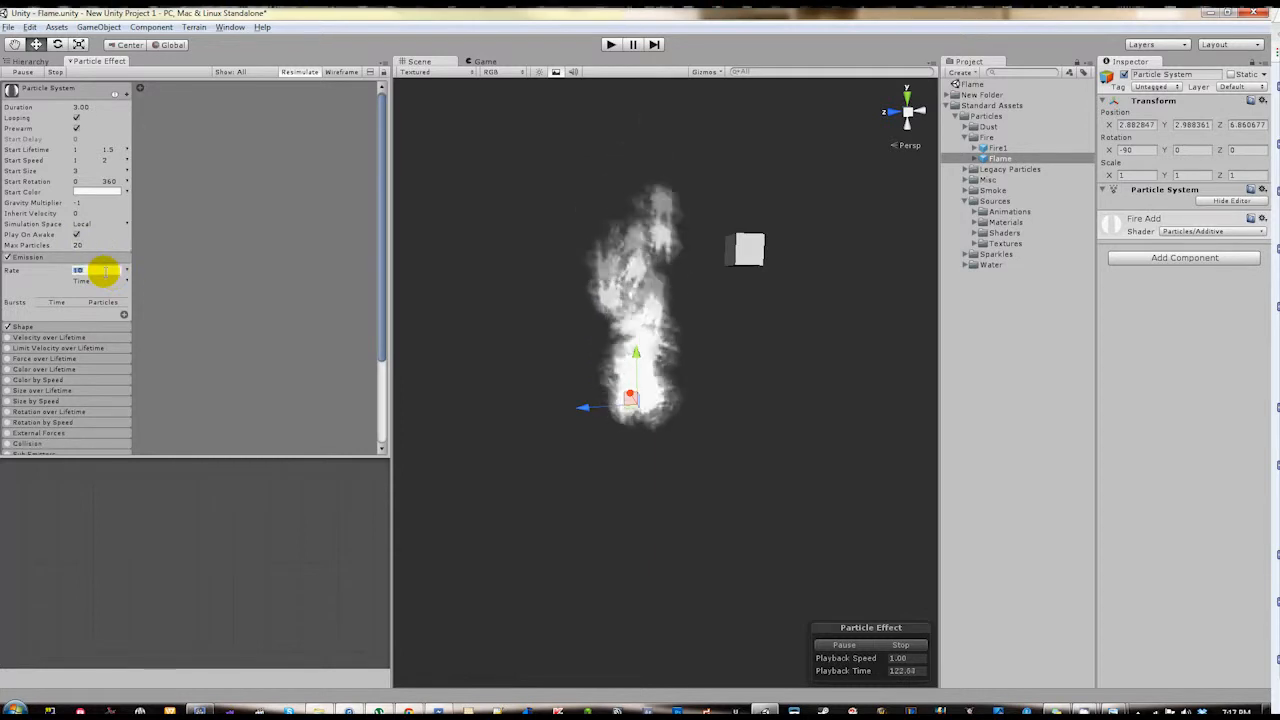
text(15)
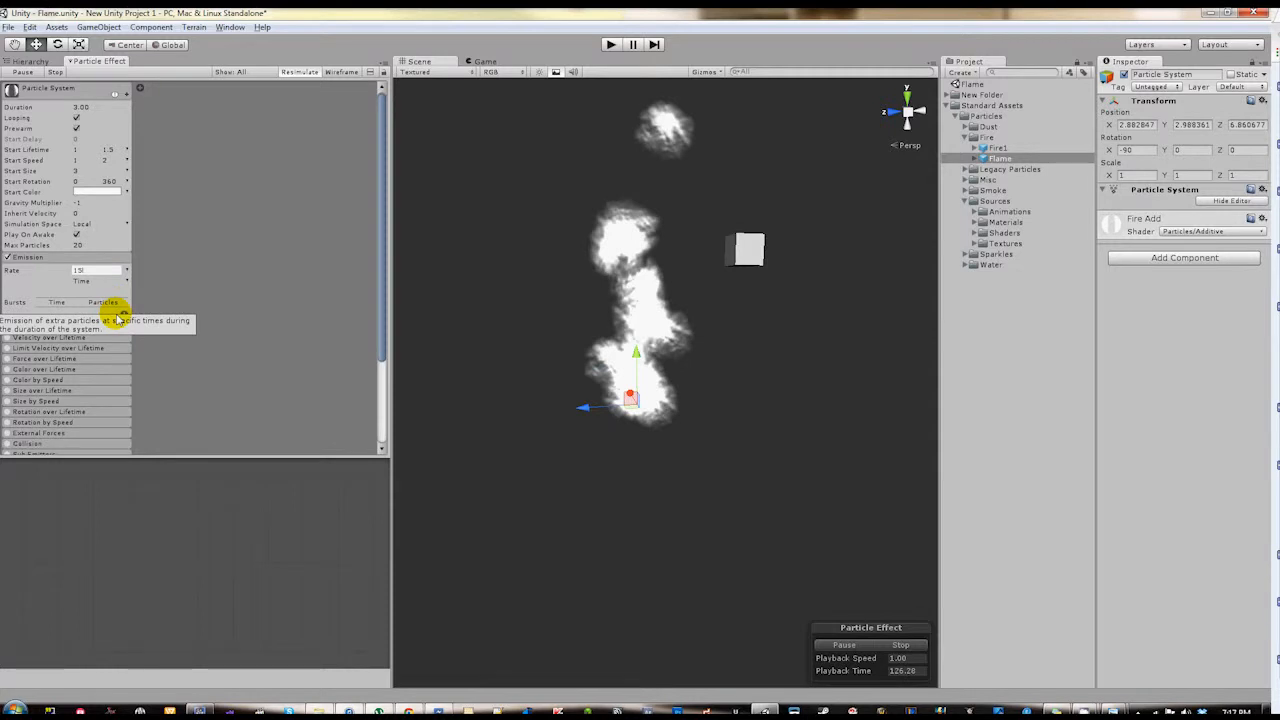
Add an emission burst of 3 particles at time 2.00
click(121, 316)
click(60, 313)
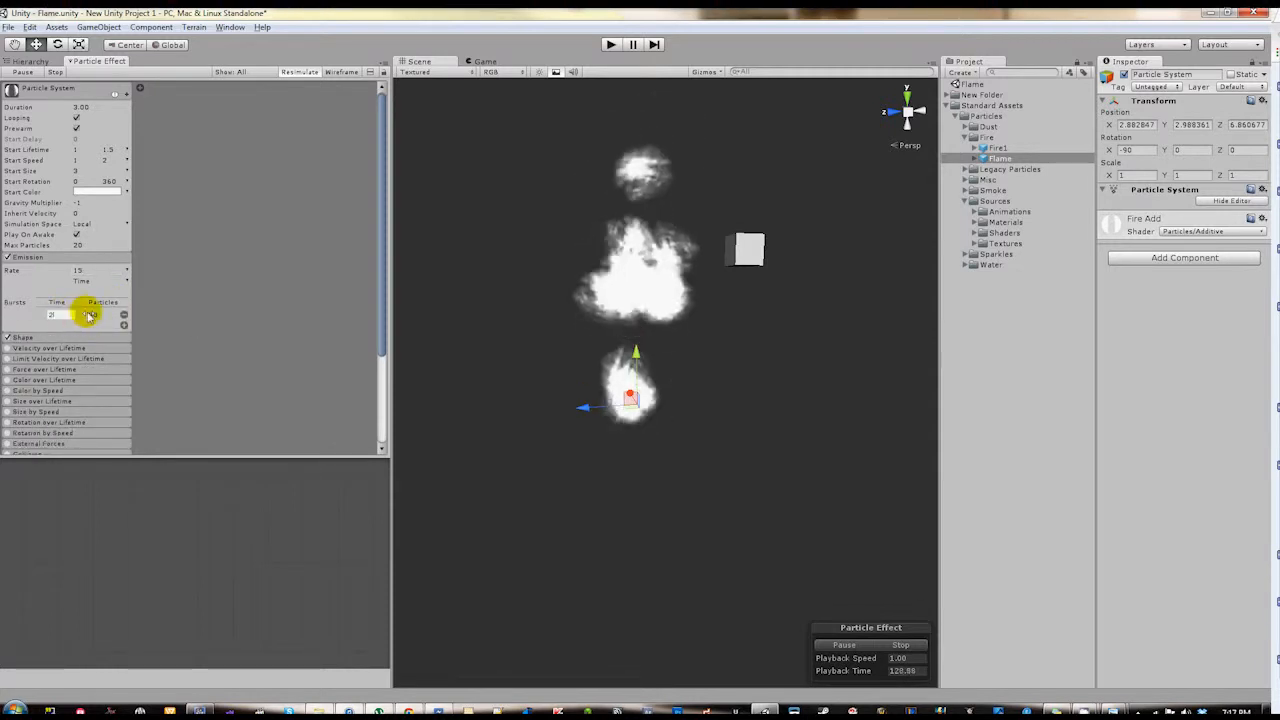
click(97, 317)
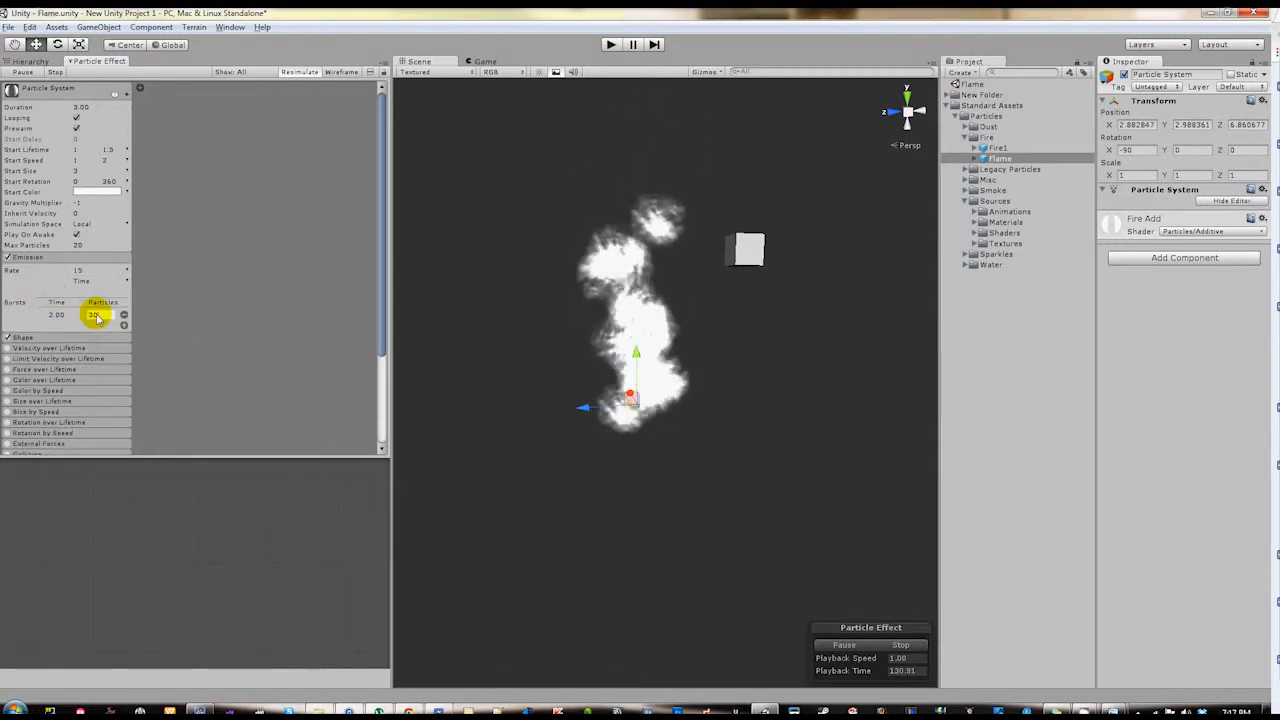
text(3)
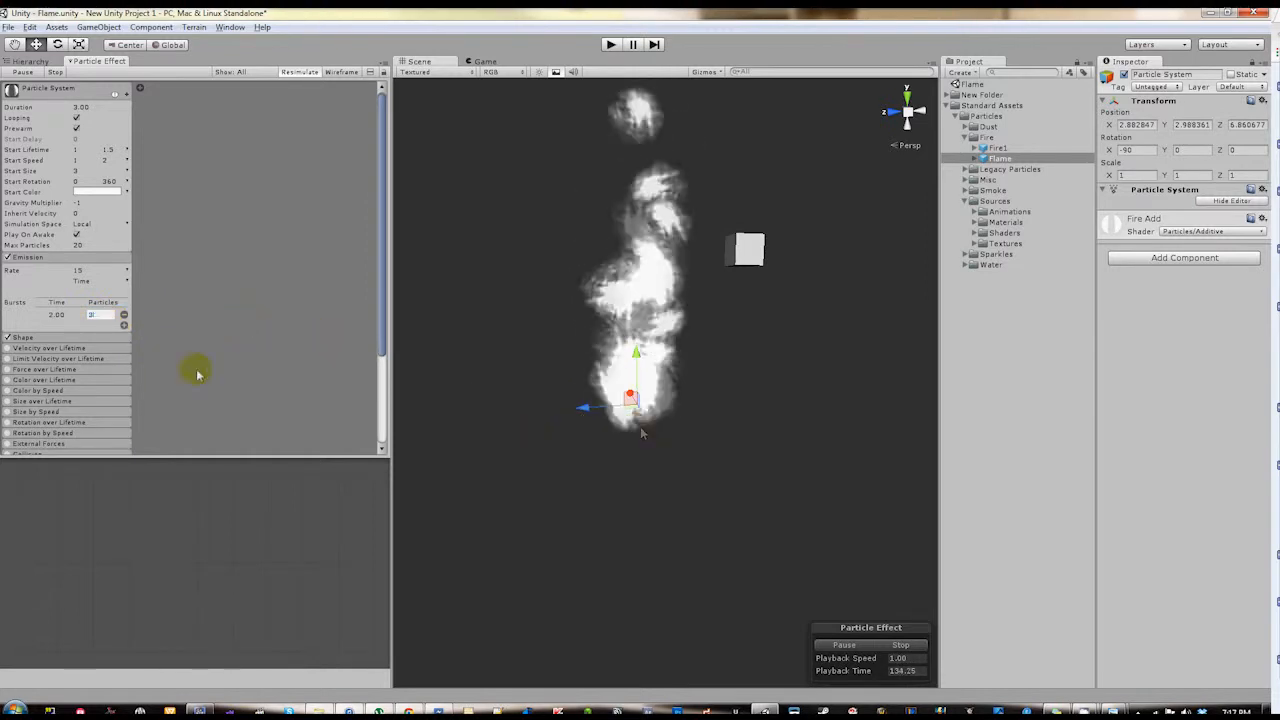
Narrow the emitter's cone Shape to an Angle of 1.4 and a Radius of 0.01
scroll(80, 309, down, 1)
click(80, 316)
scroll(200, 380, down, 1)
drag(52, 335, 3, 341)
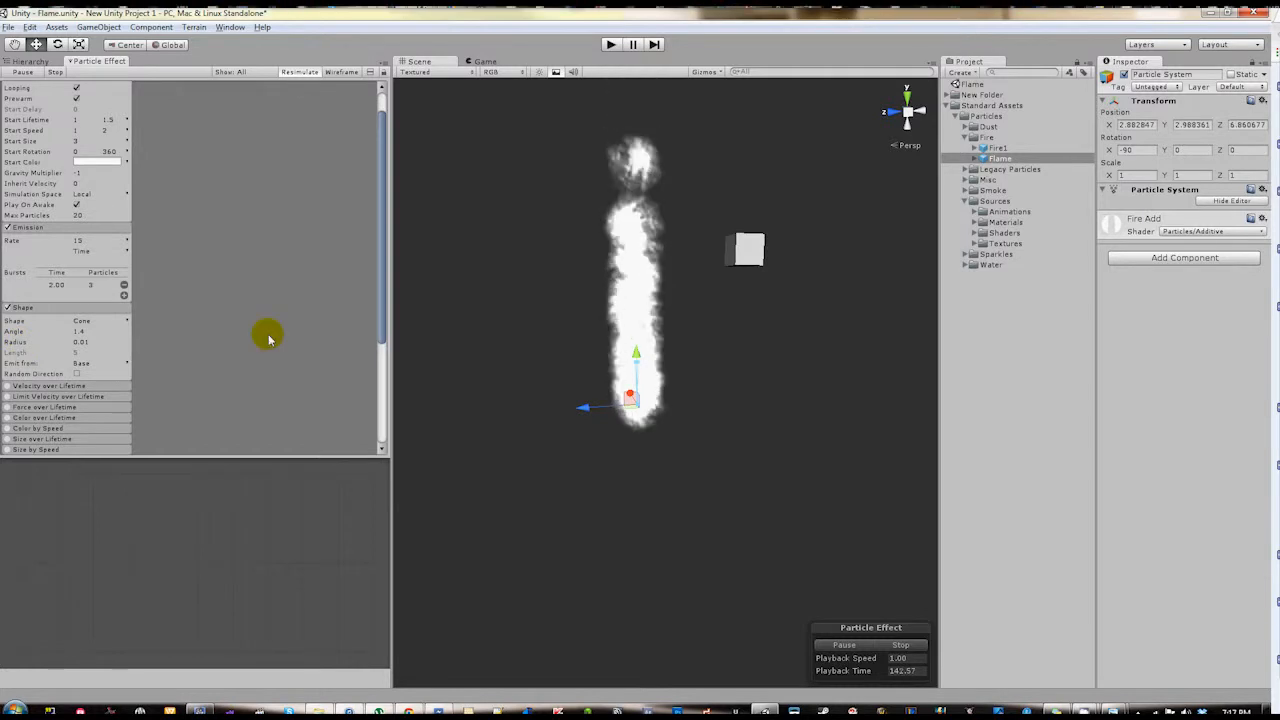
Enable Size over Lifetime with a downward-arching curve that falls from 2 at birth to zero at the end
scroll(145, 370, down, 4)
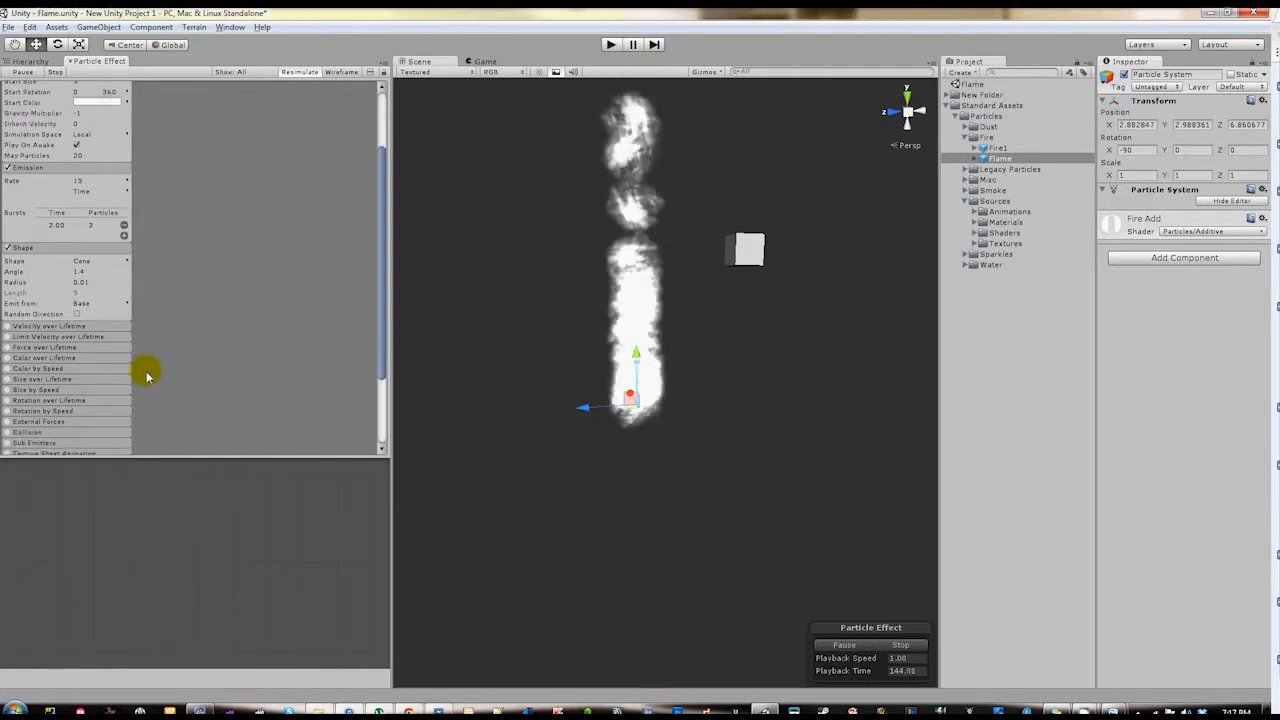
scroll(98, 330, down, 1)
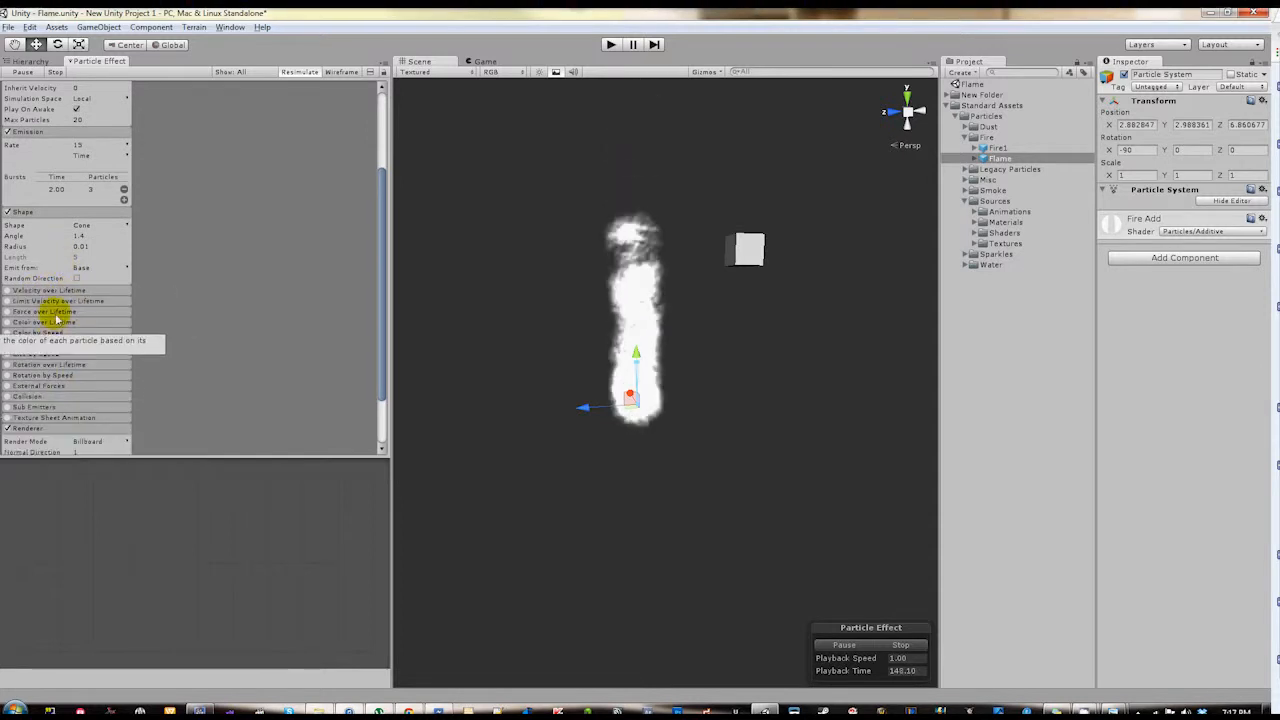
click(70, 343)
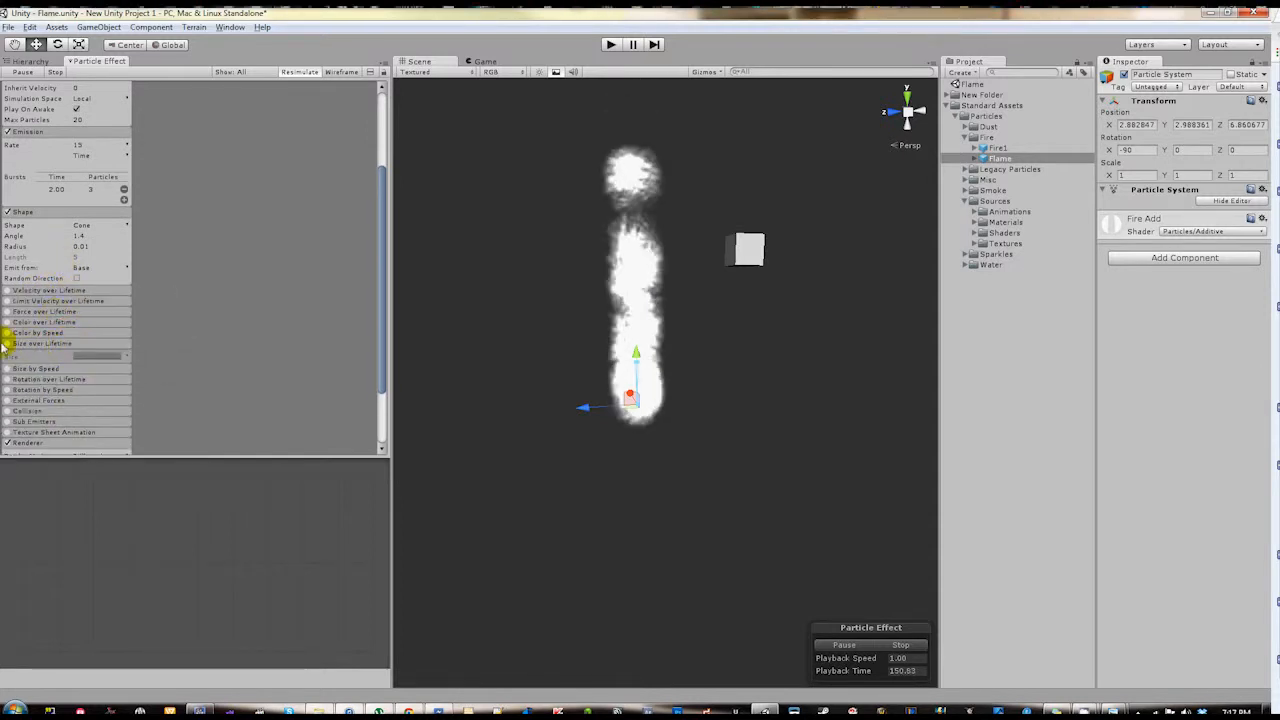
click(14, 471)
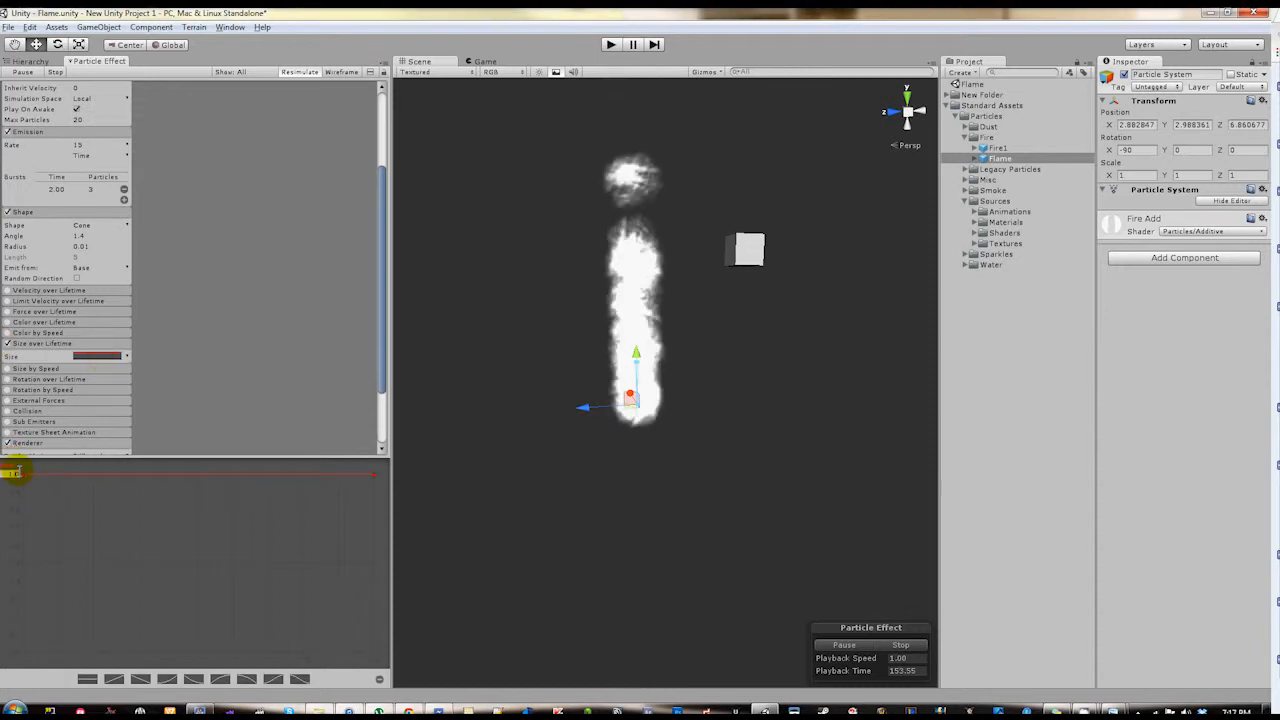
text(3)
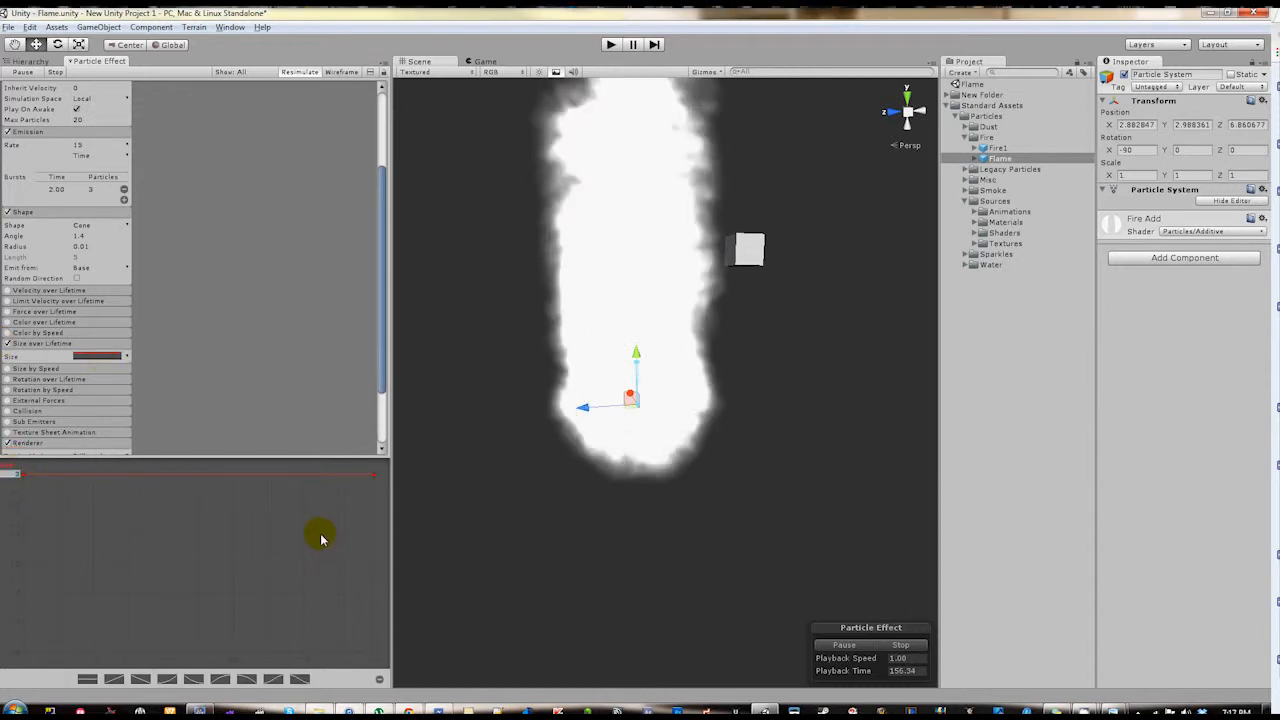
drag(373, 472, 380, 668)
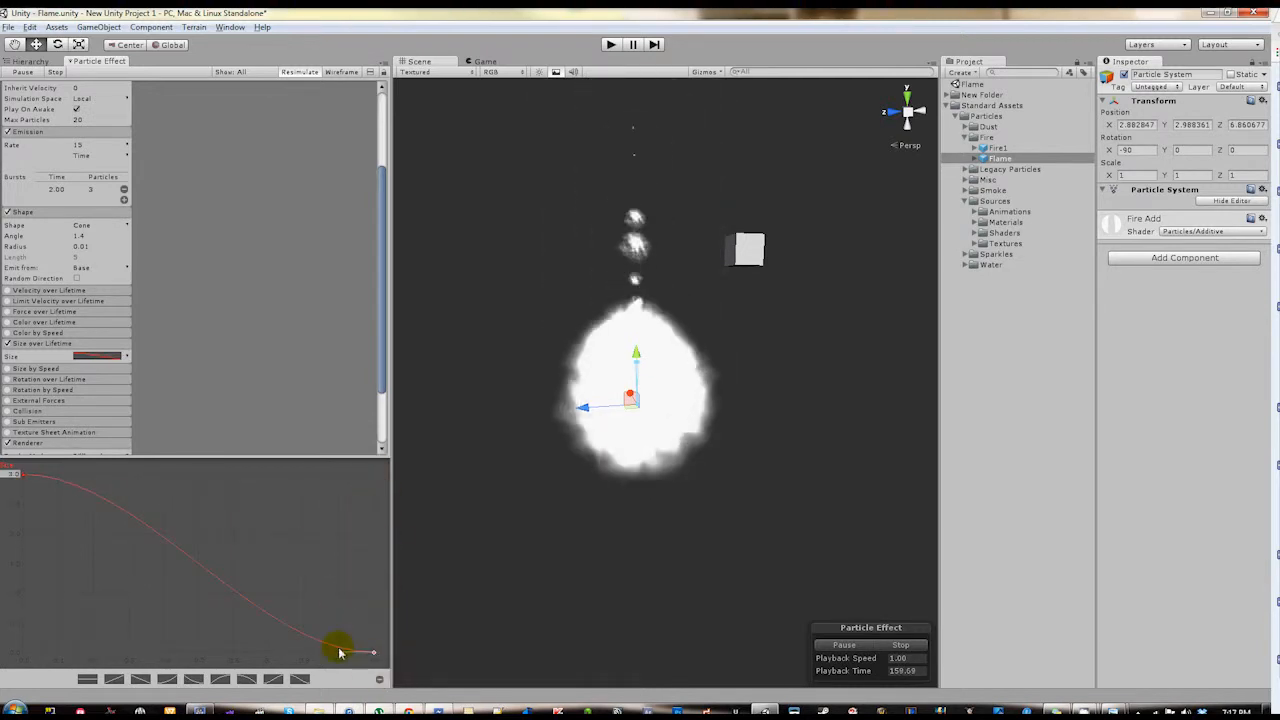
click(244, 681)
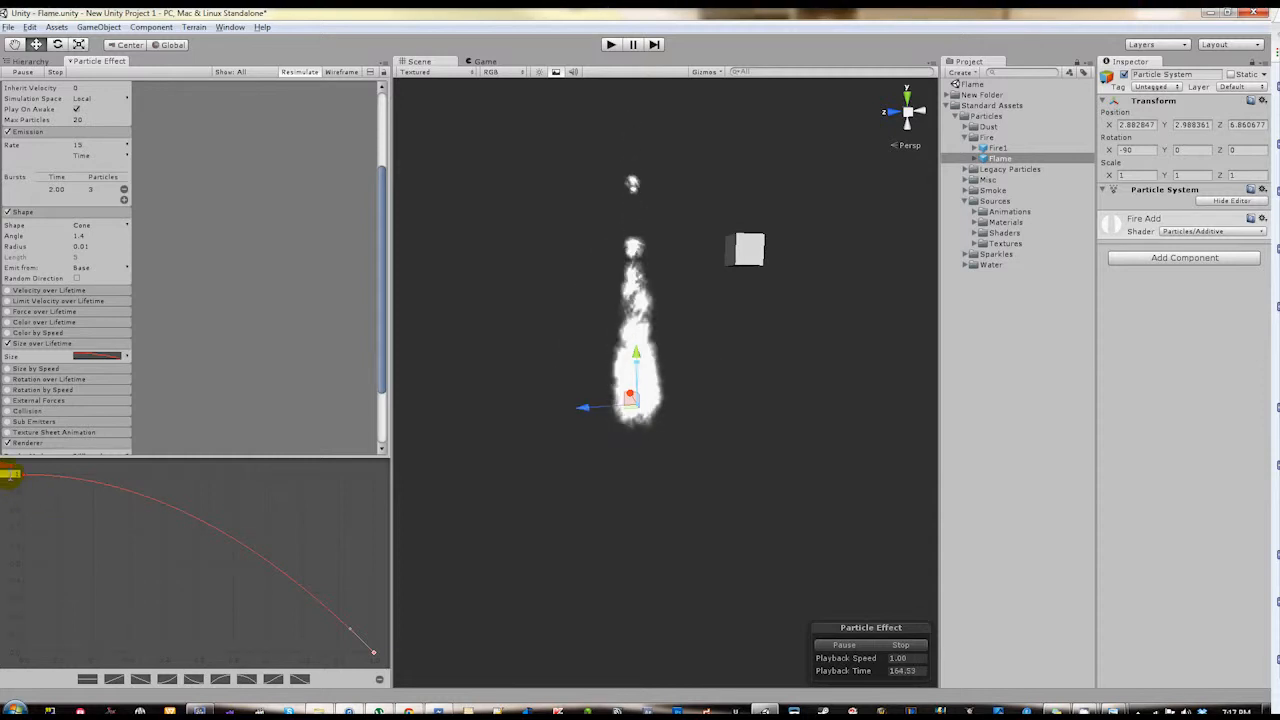
text(2)
Compare the new white flame's shape and motion with the existing orange flame in the scene
alt+drag(768, 418, 700, 371)
middle_drag(700, 371, 655, 422)
click(638, 412)
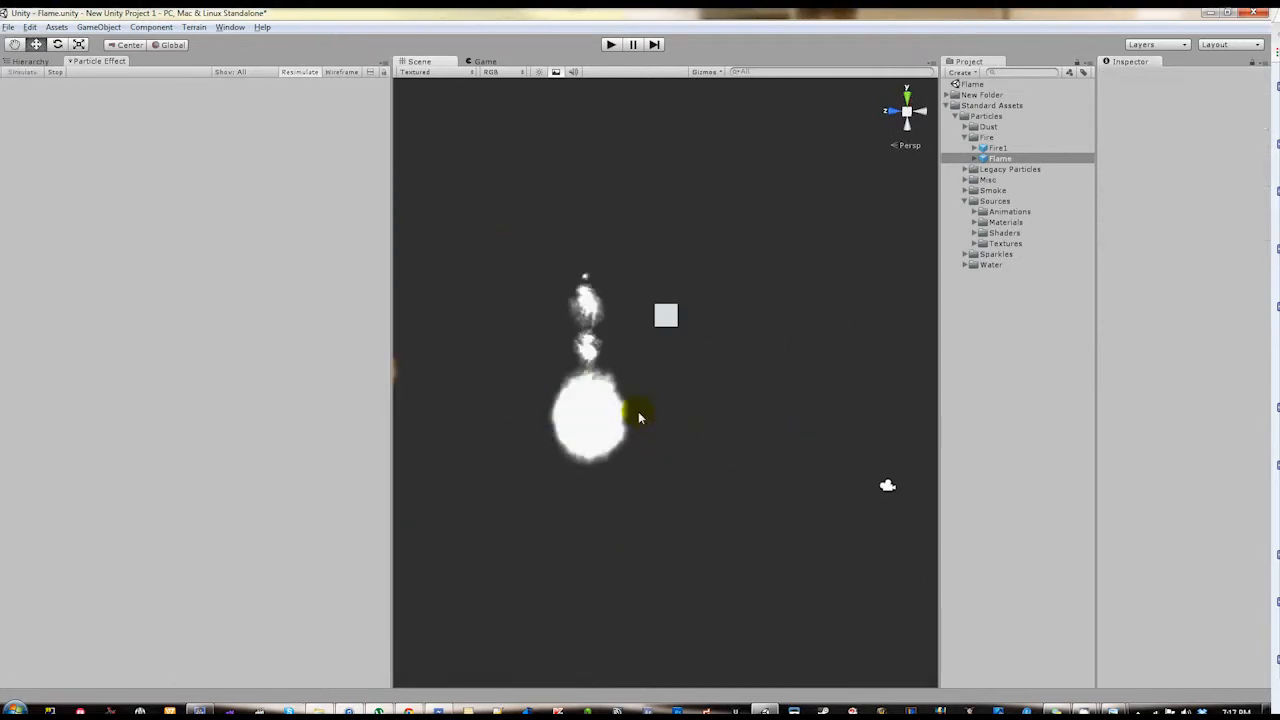
click(638, 412)
alt+drag(638, 414, 622, 497)
middle_drag(617, 486, 701, 472)
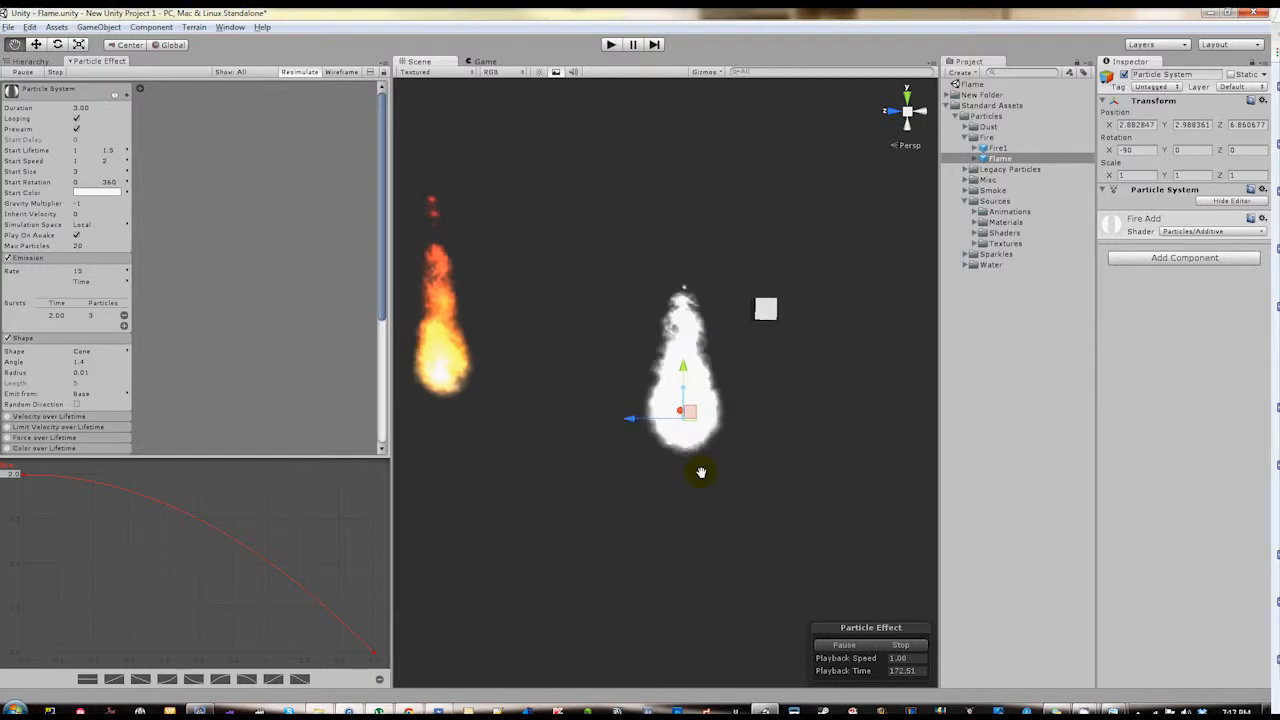
click(578, 459)
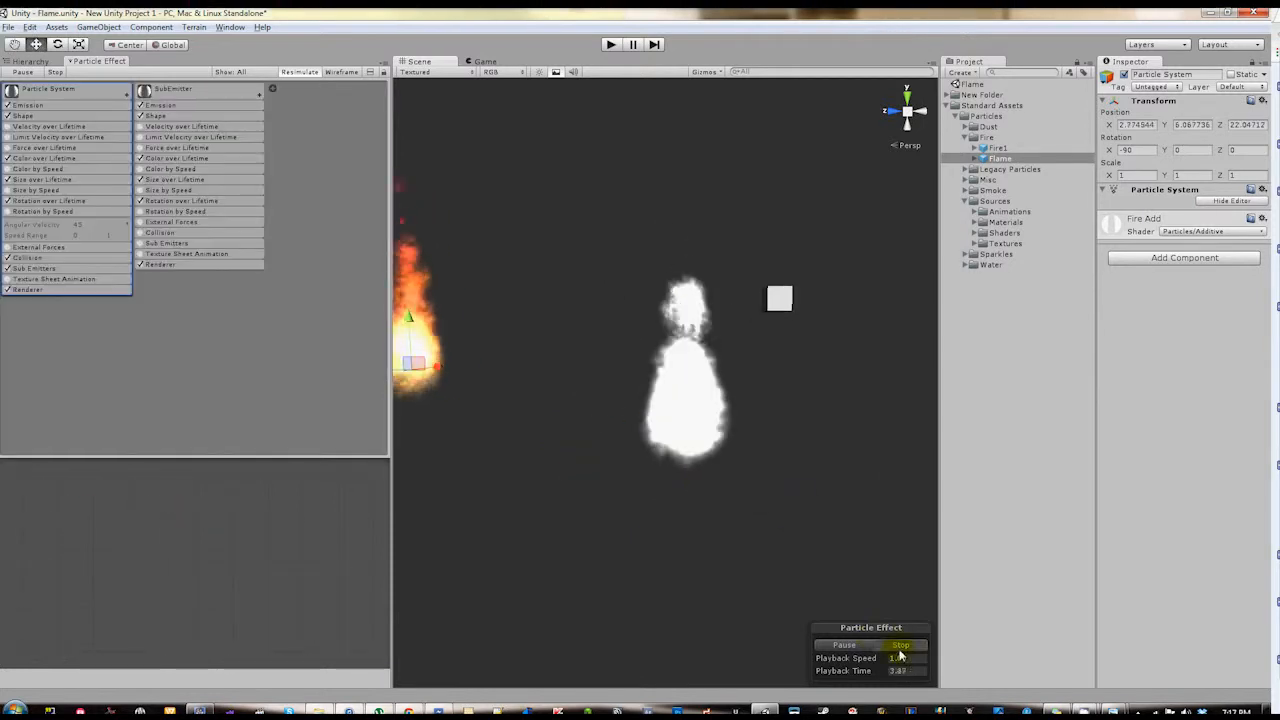
drag(794, 531, 638, 296)
right_drag(670, 520, 663, 566)
Collapse the new system's Shape and Emission settings
scroll(106, 363, down, 1)
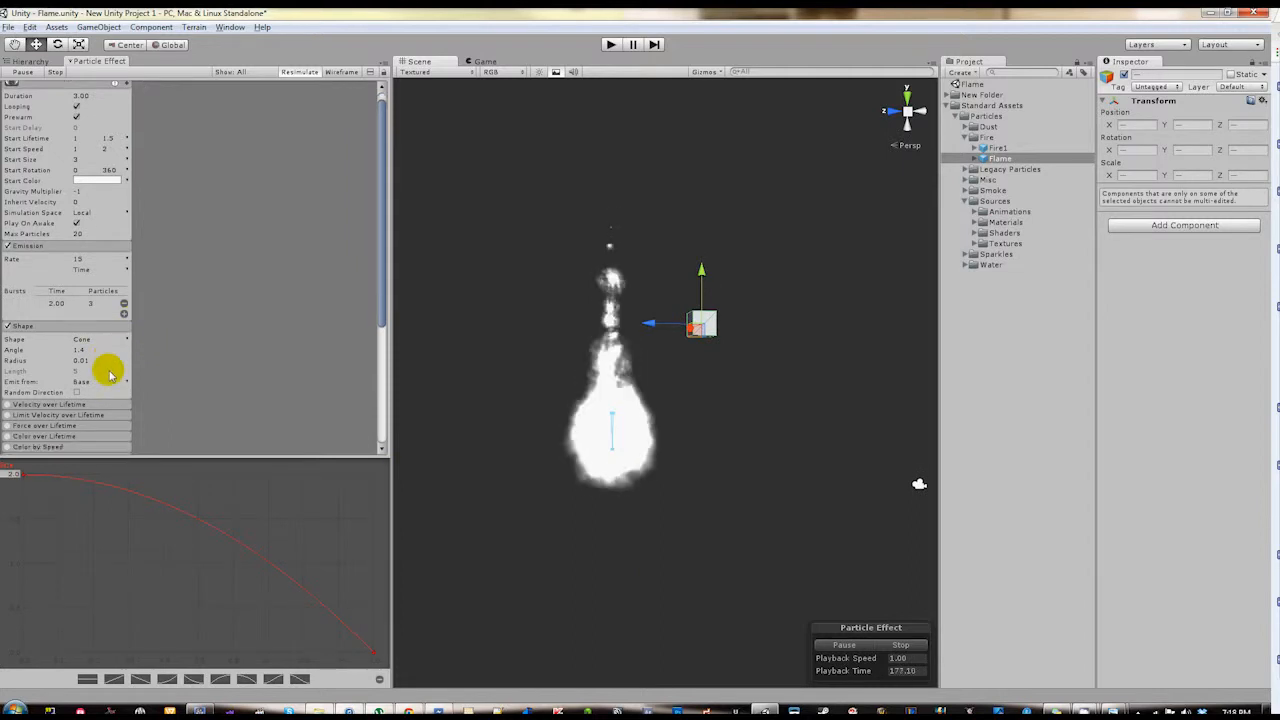
click(50, 312)
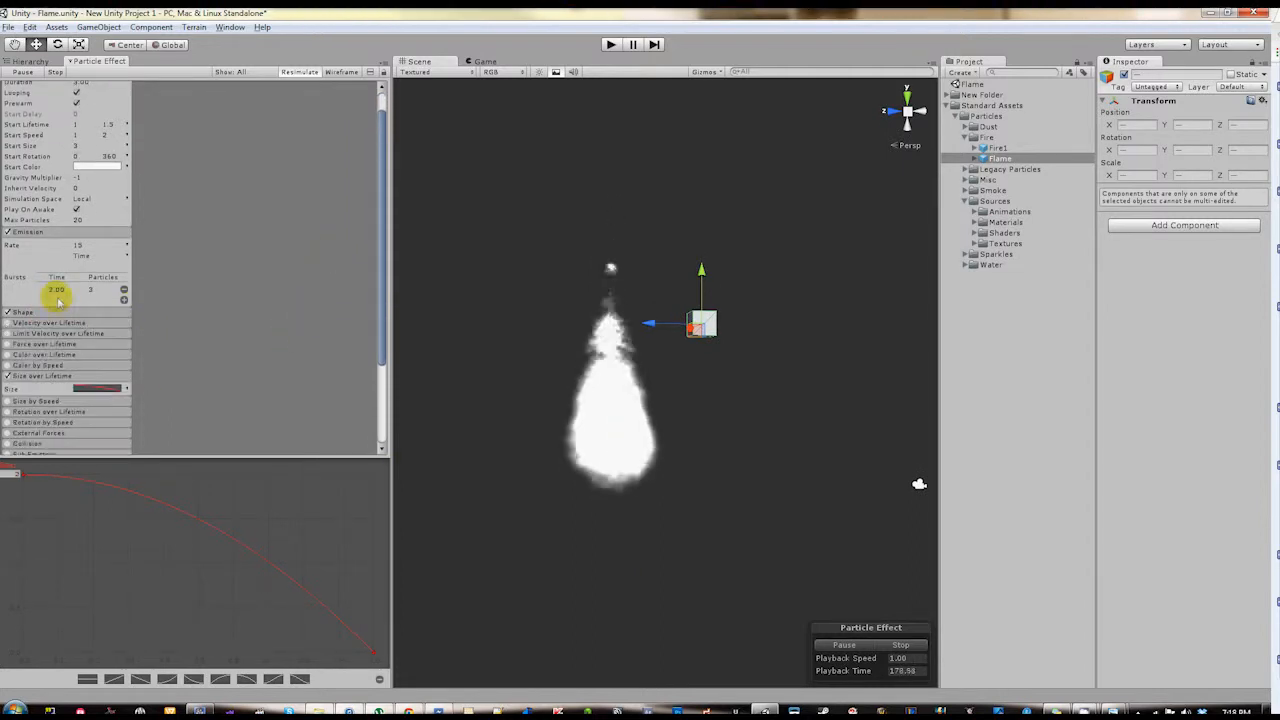
click(70, 234)
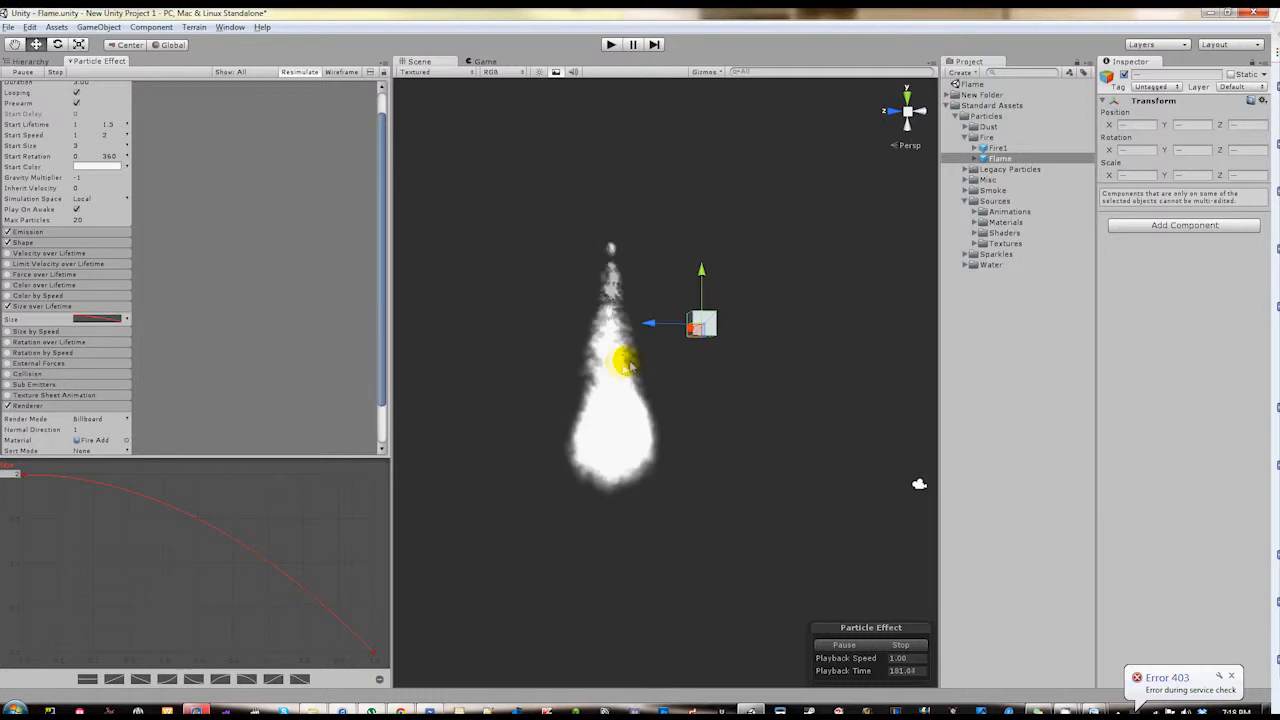
click(7, 264)
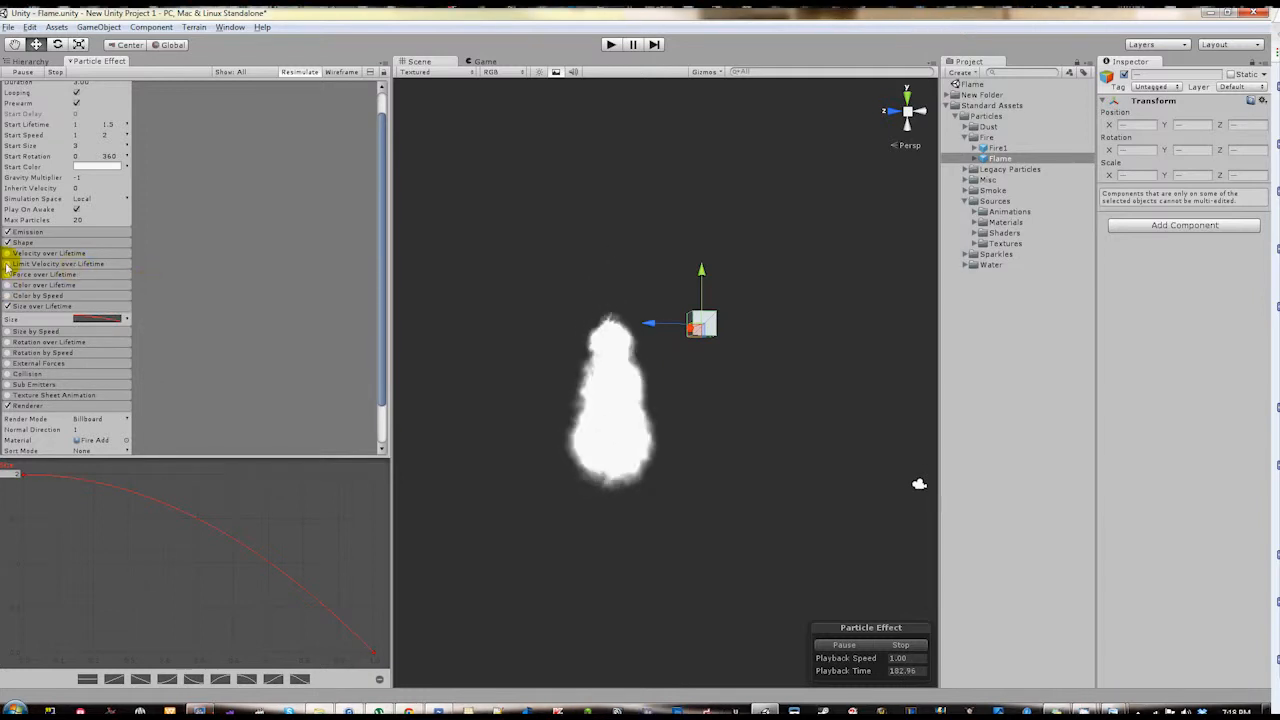
click(9, 297)
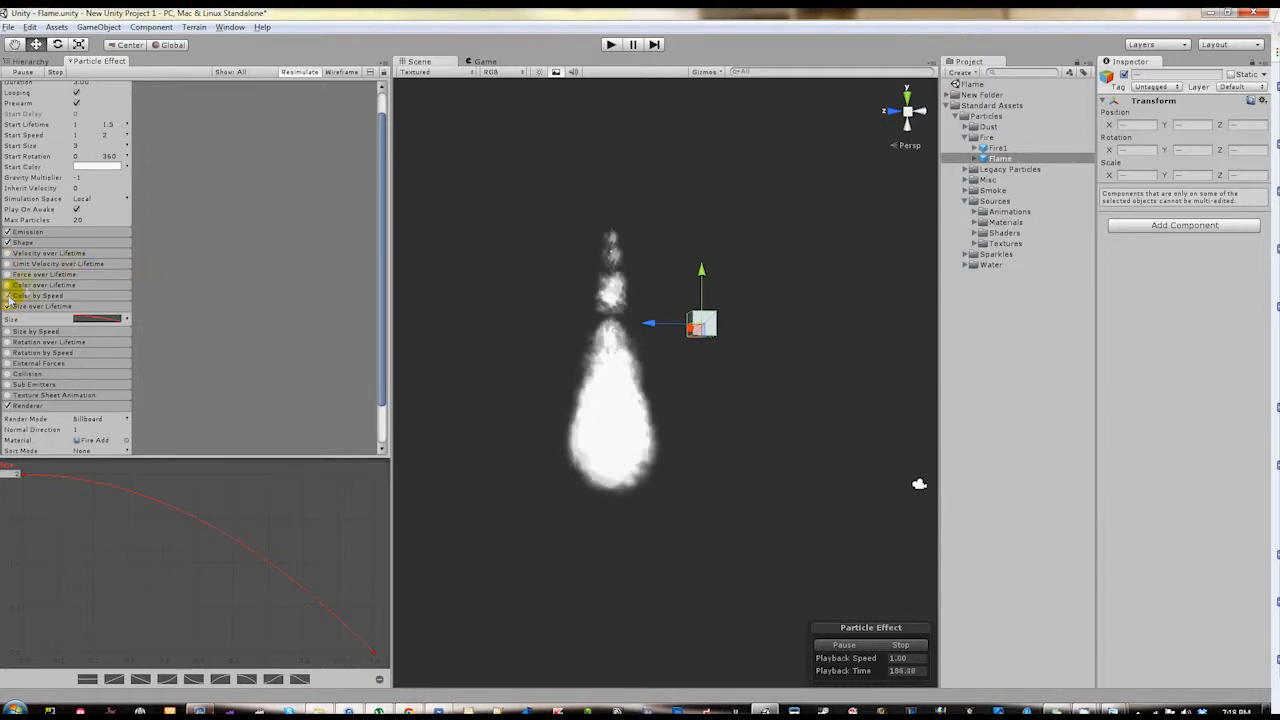
click(9, 297)
Enable Color over Lifetime and set its color mode to Random Between Two Gradients
click(8, 286)
click(36, 287)
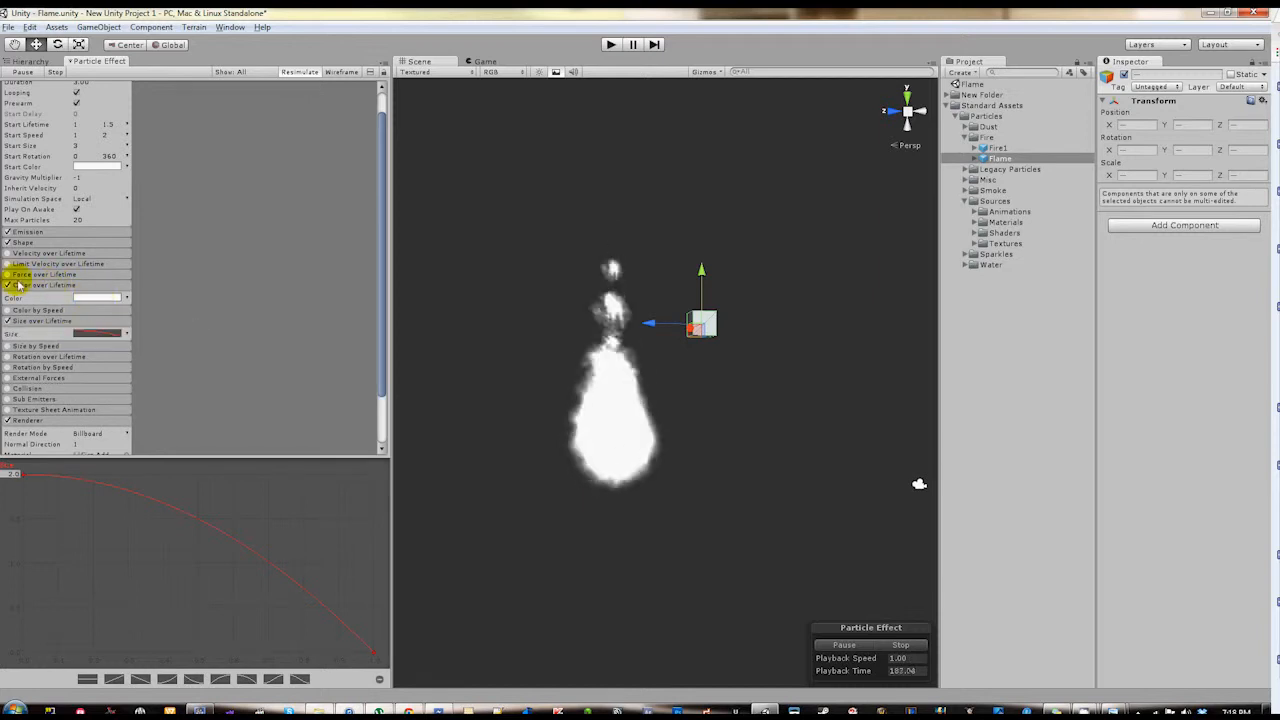
click(126, 297)
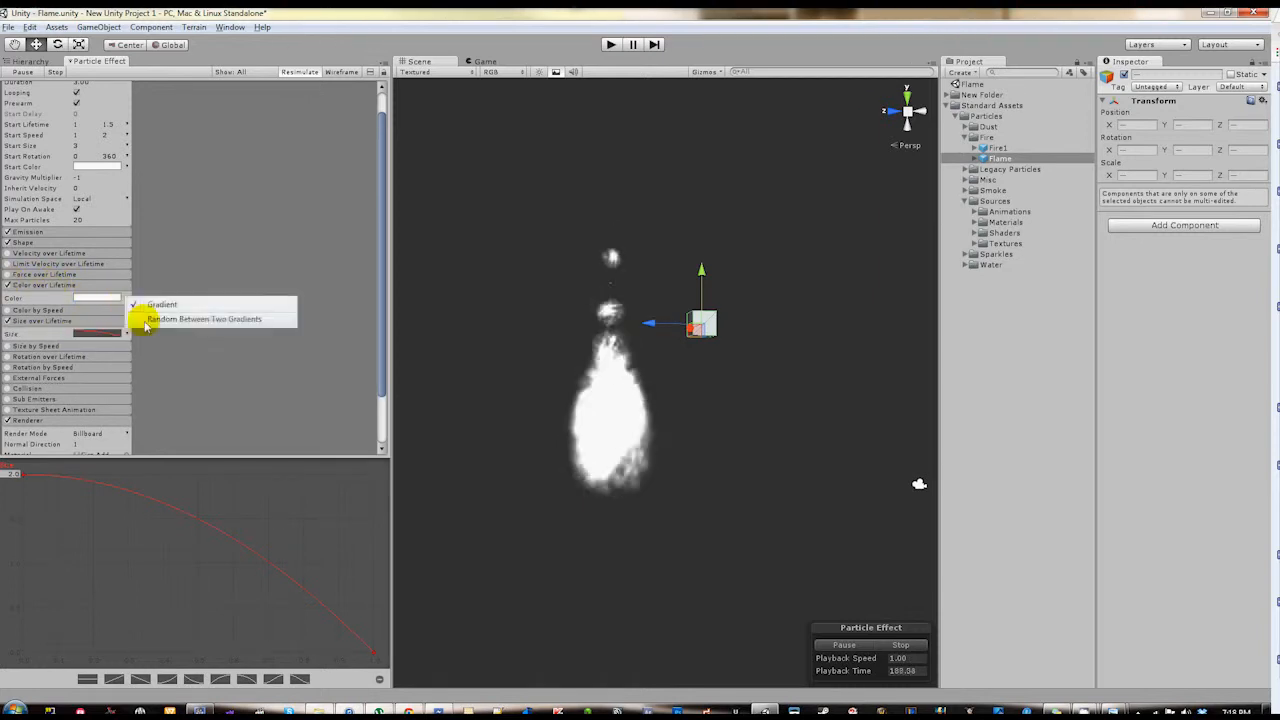
click(137, 313)
In the first gradient, add opaque alpha keys near the start and at 89.1%, and make both end keys fully transparent
click(109, 300)
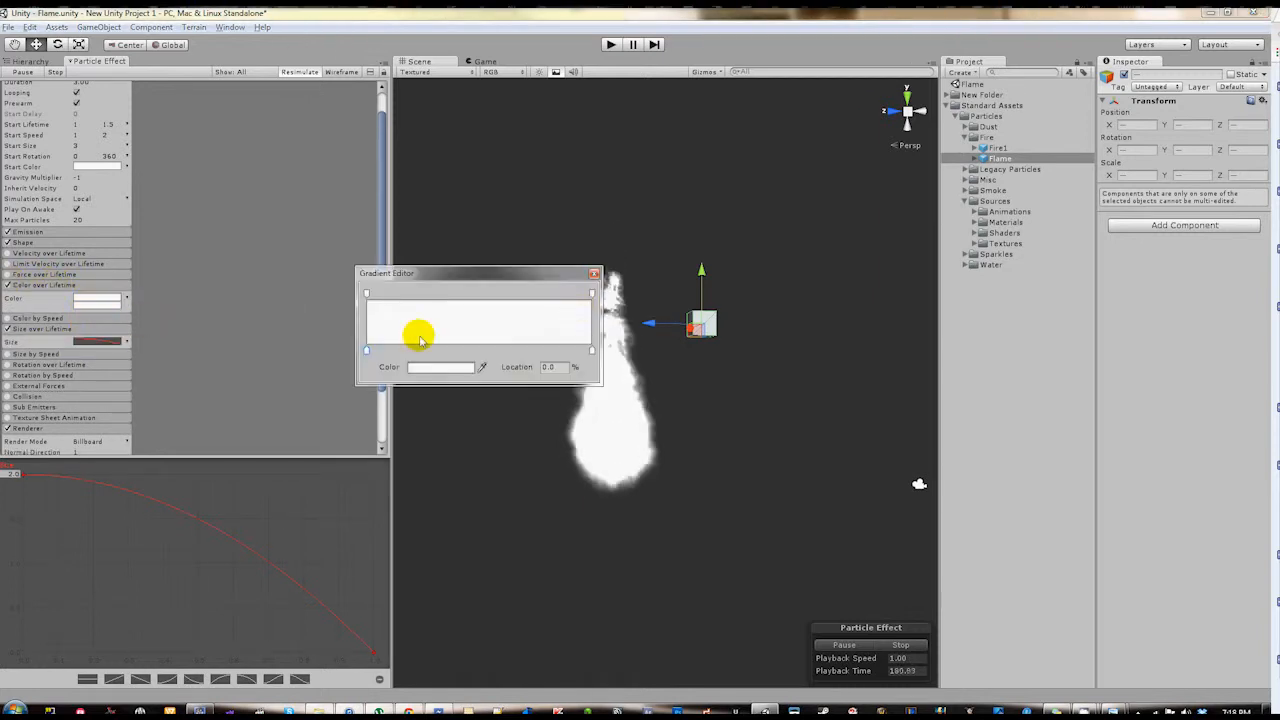
click(397, 293)
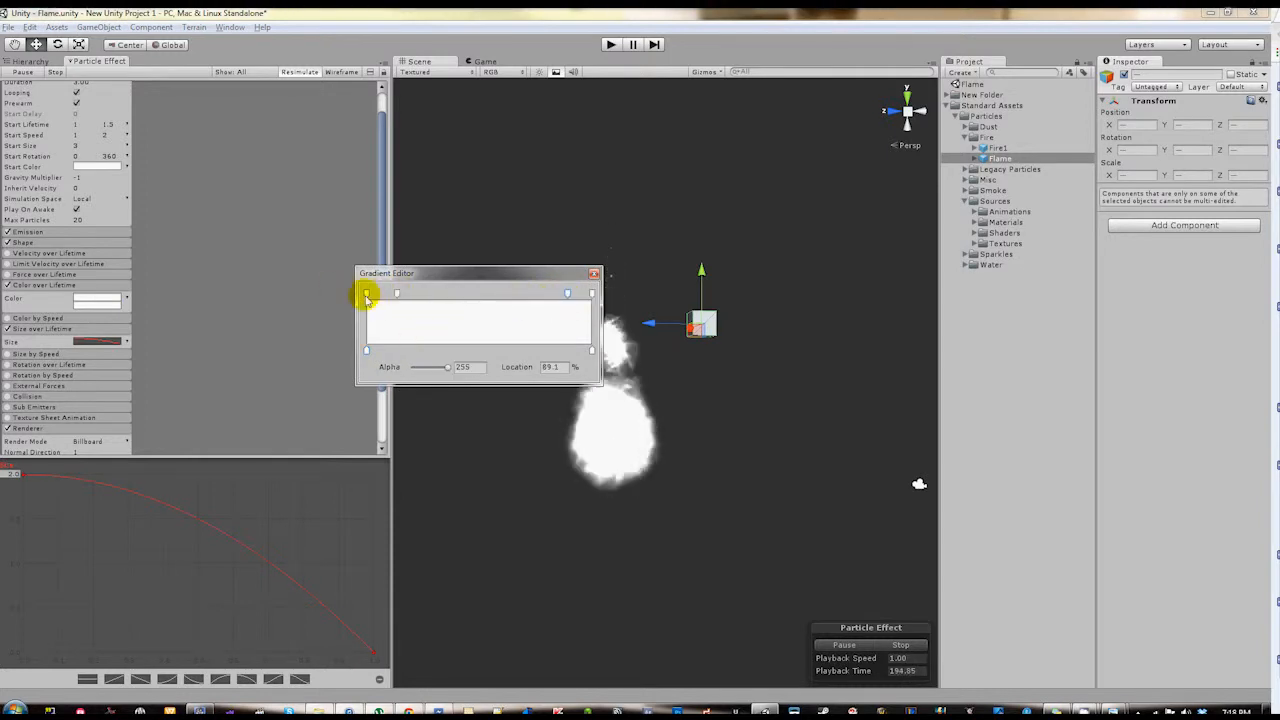
drag(438, 378, 345, 370)
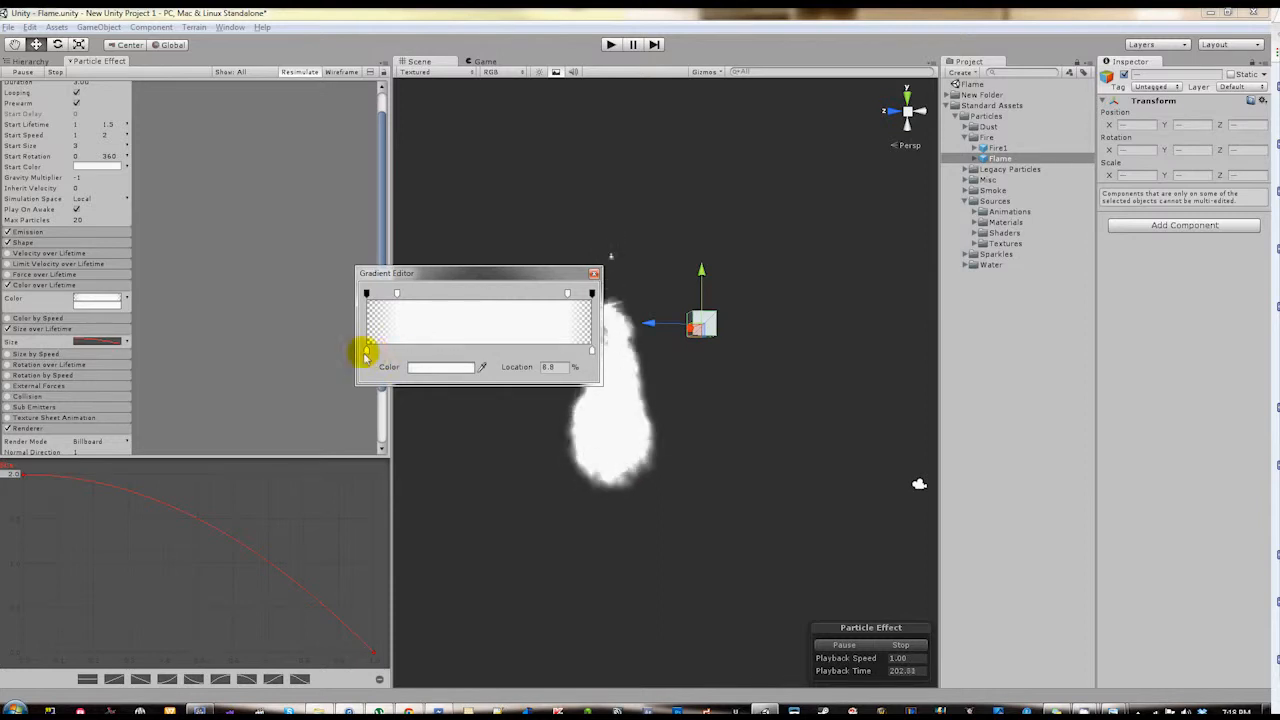
Set the first gradient's starting color key at 0% to light orange, RGB 255, 212, 133
double_click(384, 353)
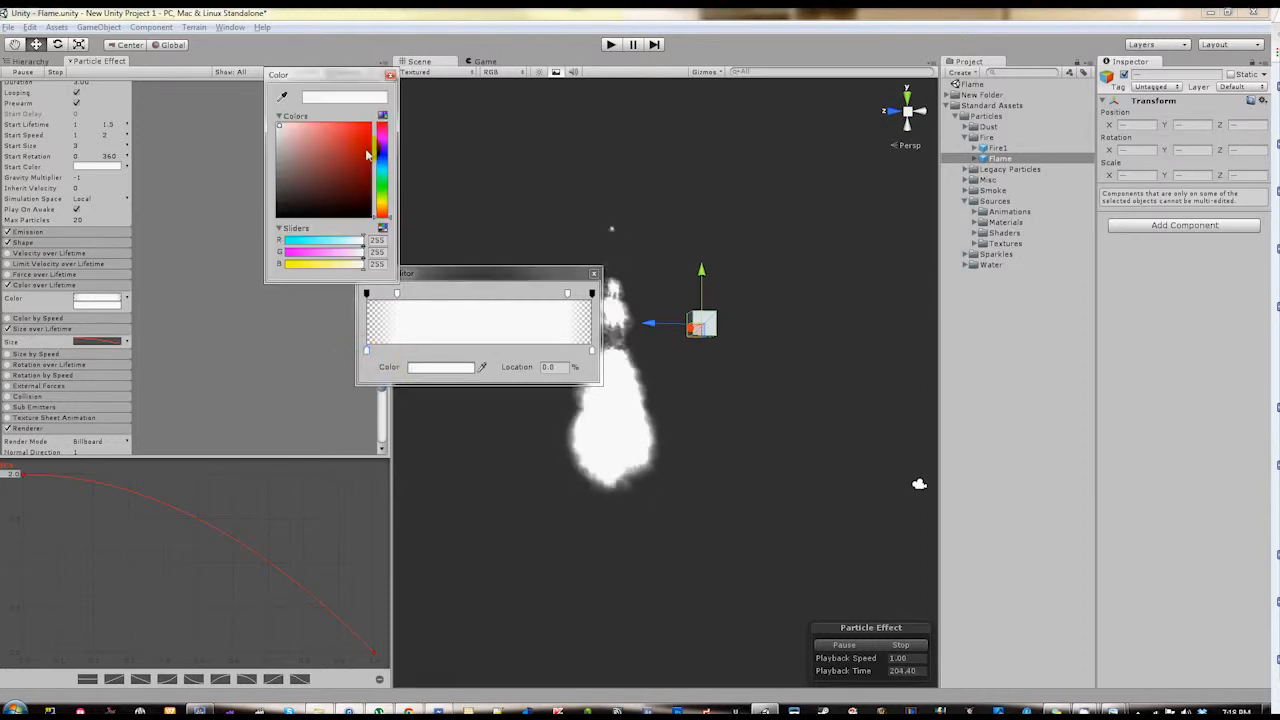
click(384, 210)
drag(338, 185, 337, 113)
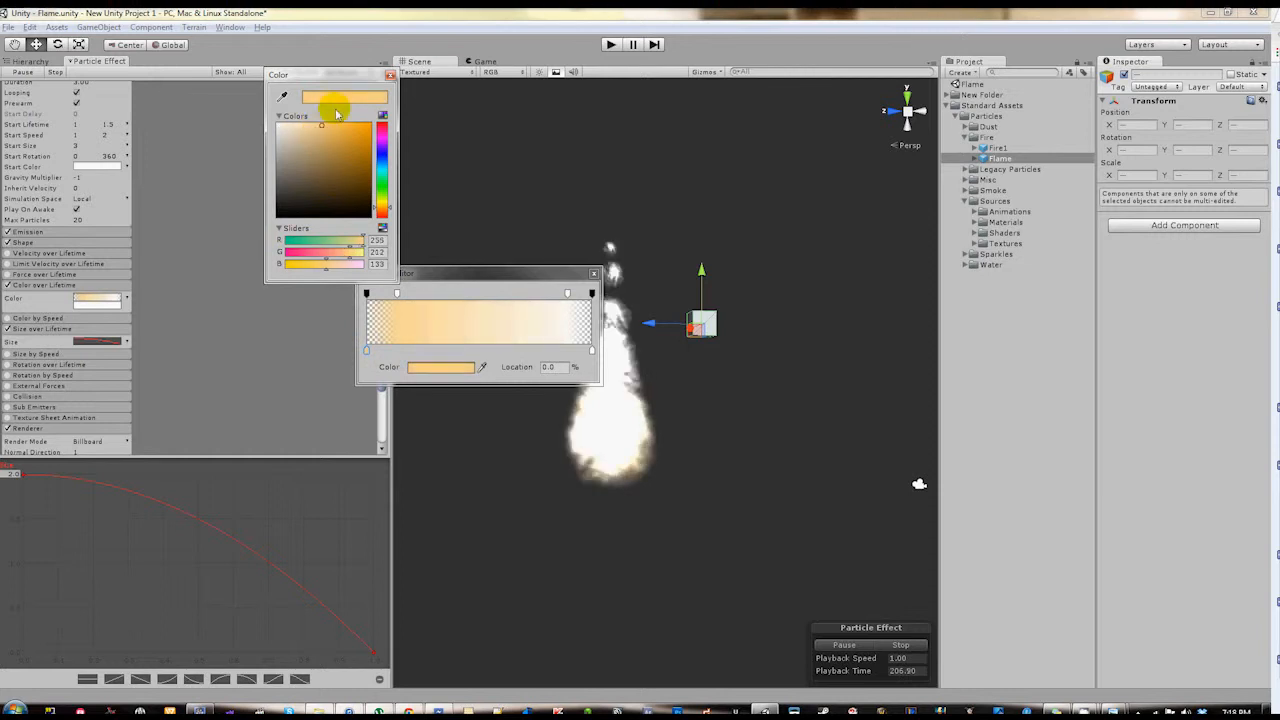
click(390, 76)
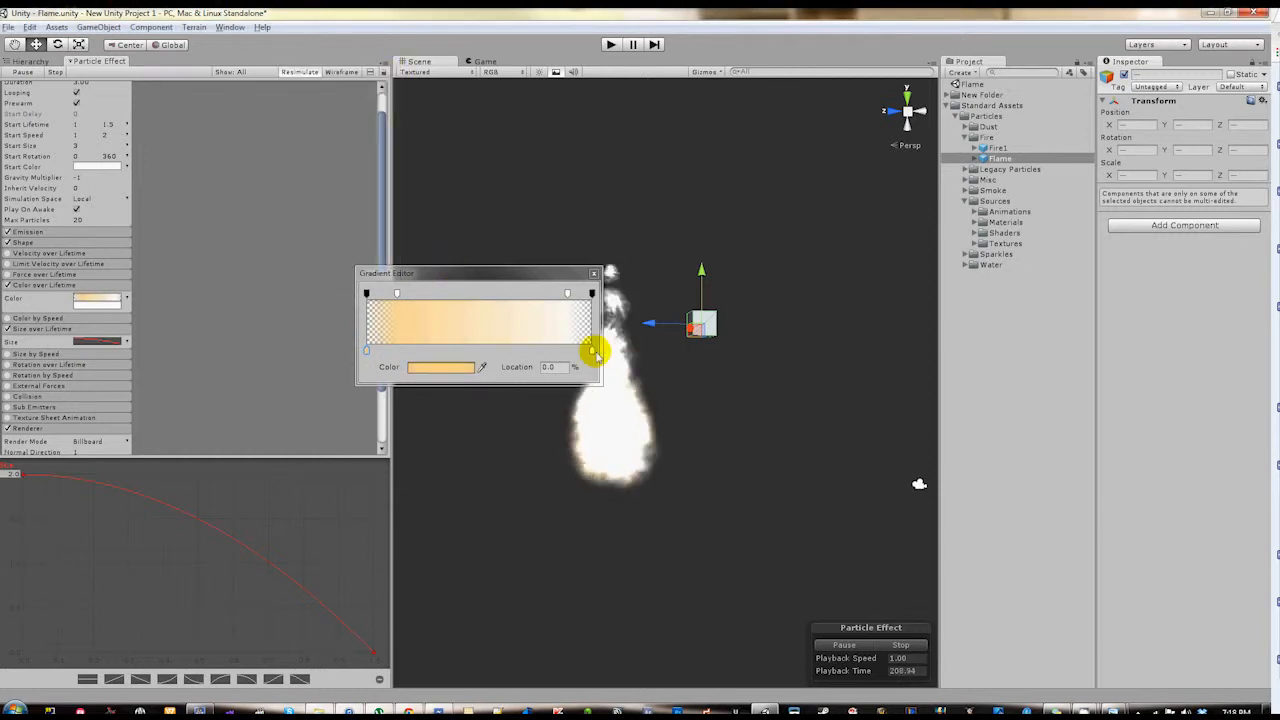
Set the first gradient's ending color key at 100% to pure red, RGB 255, 0, 0
click(592, 350)
click(467, 369)
drag(358, 136, 373, 113)
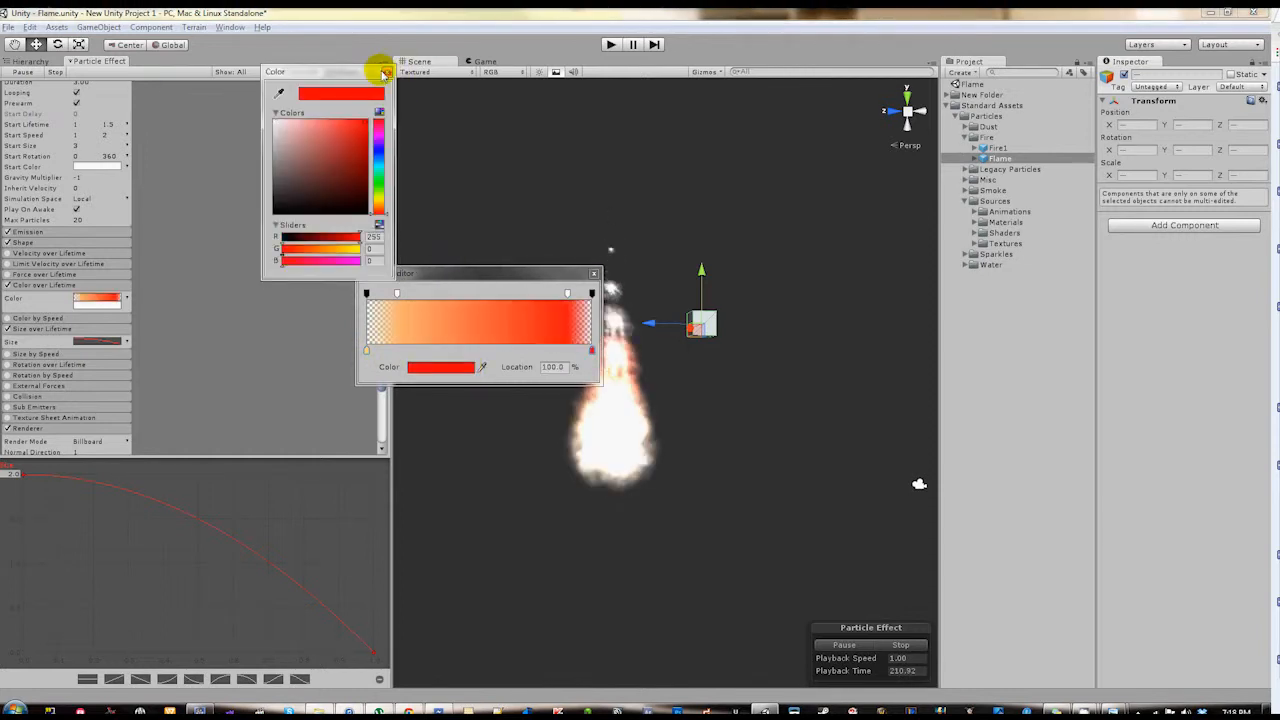
click(386, 72)
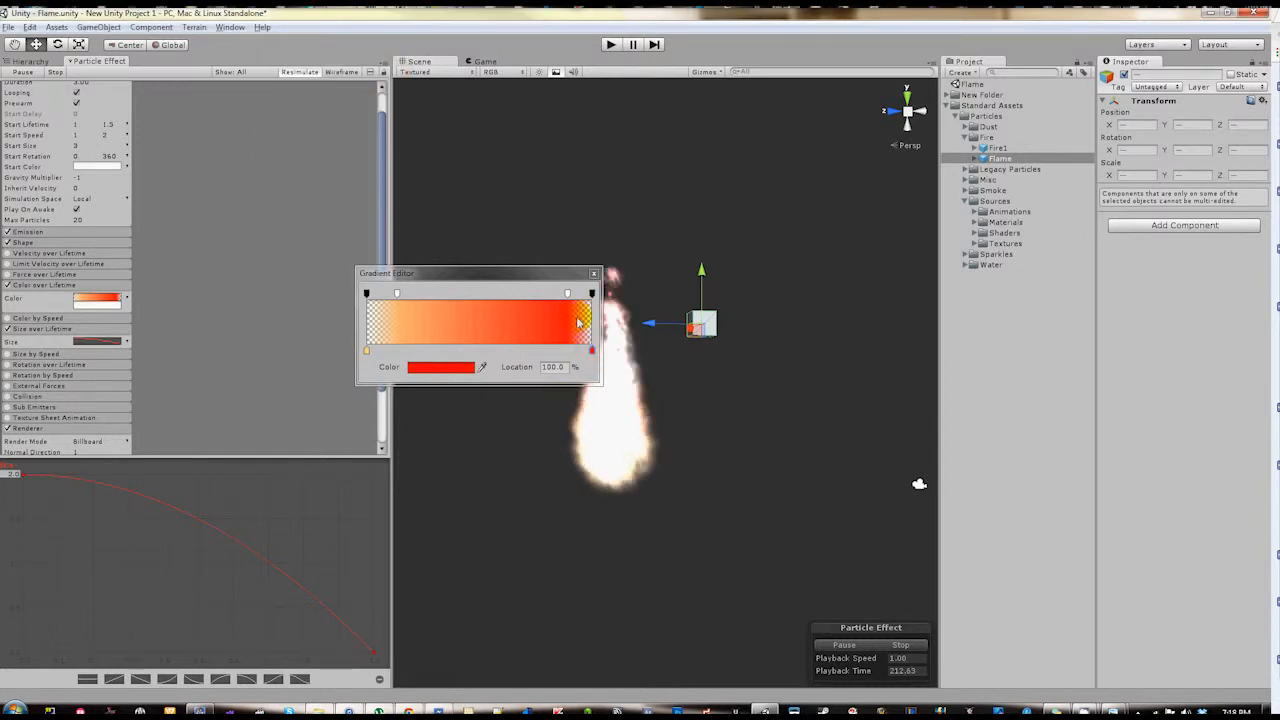
In the second gradient, add an opaque alpha key at 53.5% and make the alpha key at 100% fully transparent
click(594, 274)
click(95, 305)
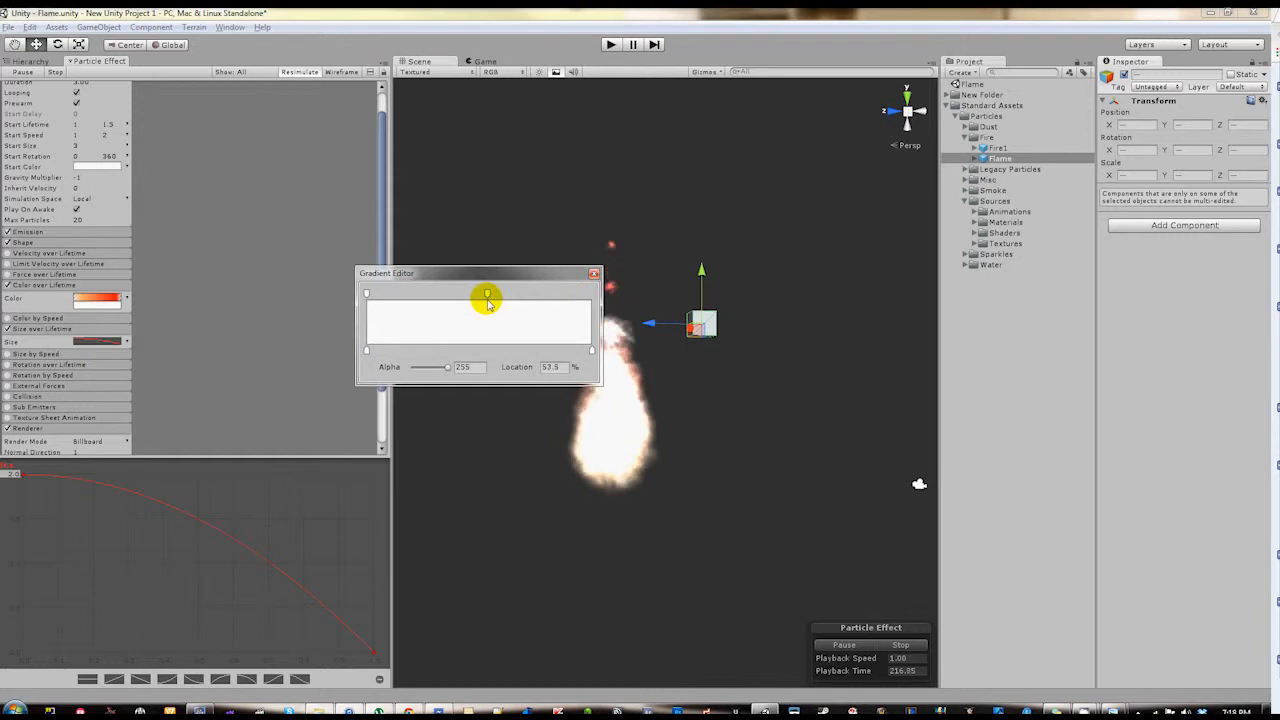
click(592, 293)
drag(447, 366, 412, 366)
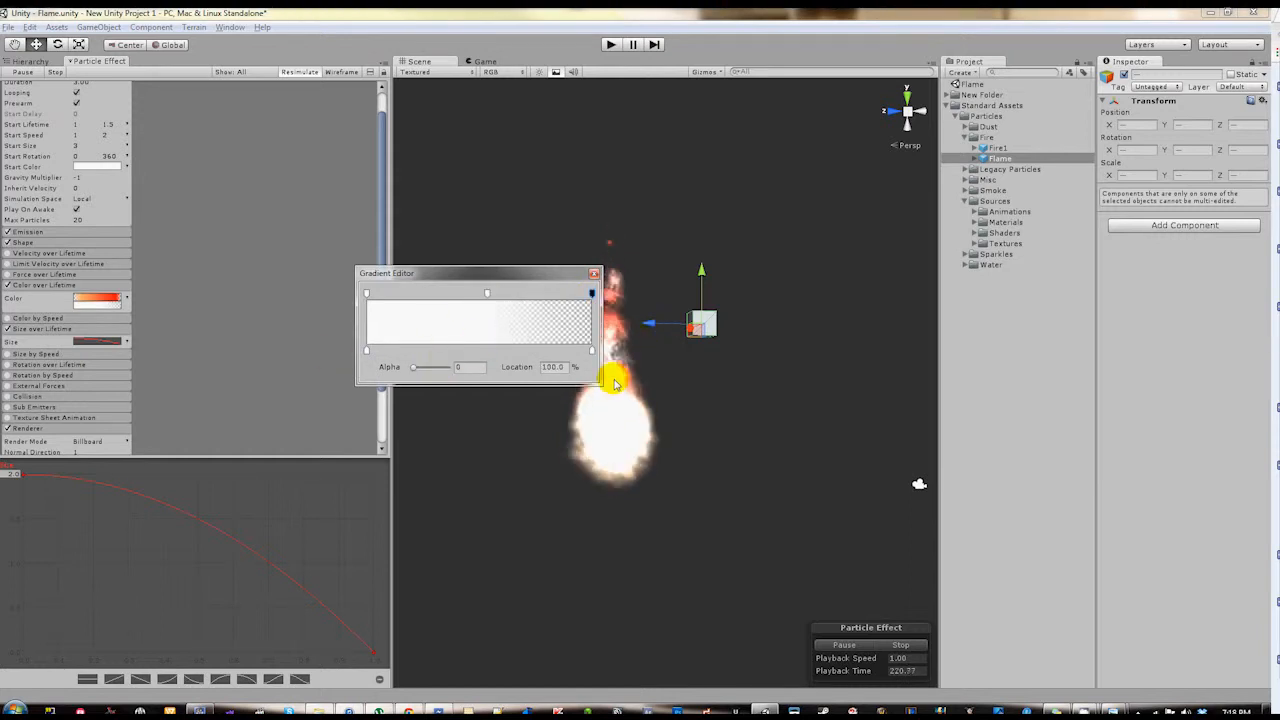
Set the second gradient's ending color key at 100% to red
click(591, 350)
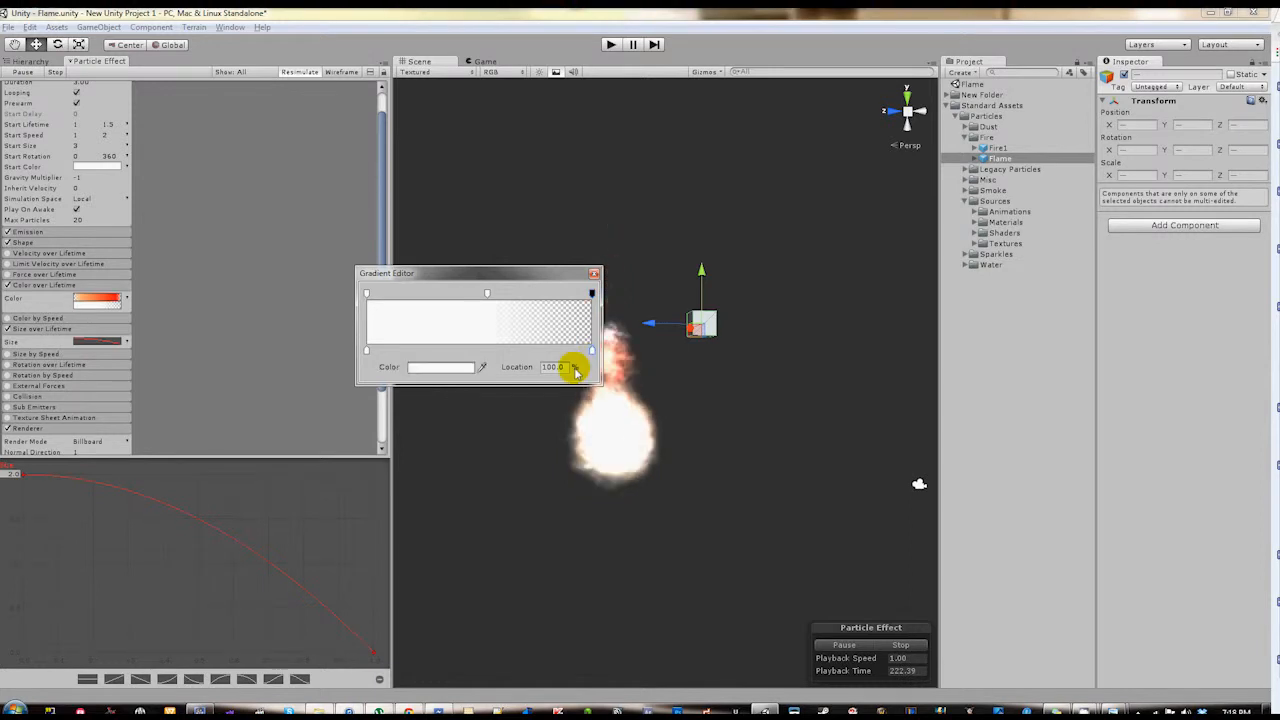
click(449, 367)
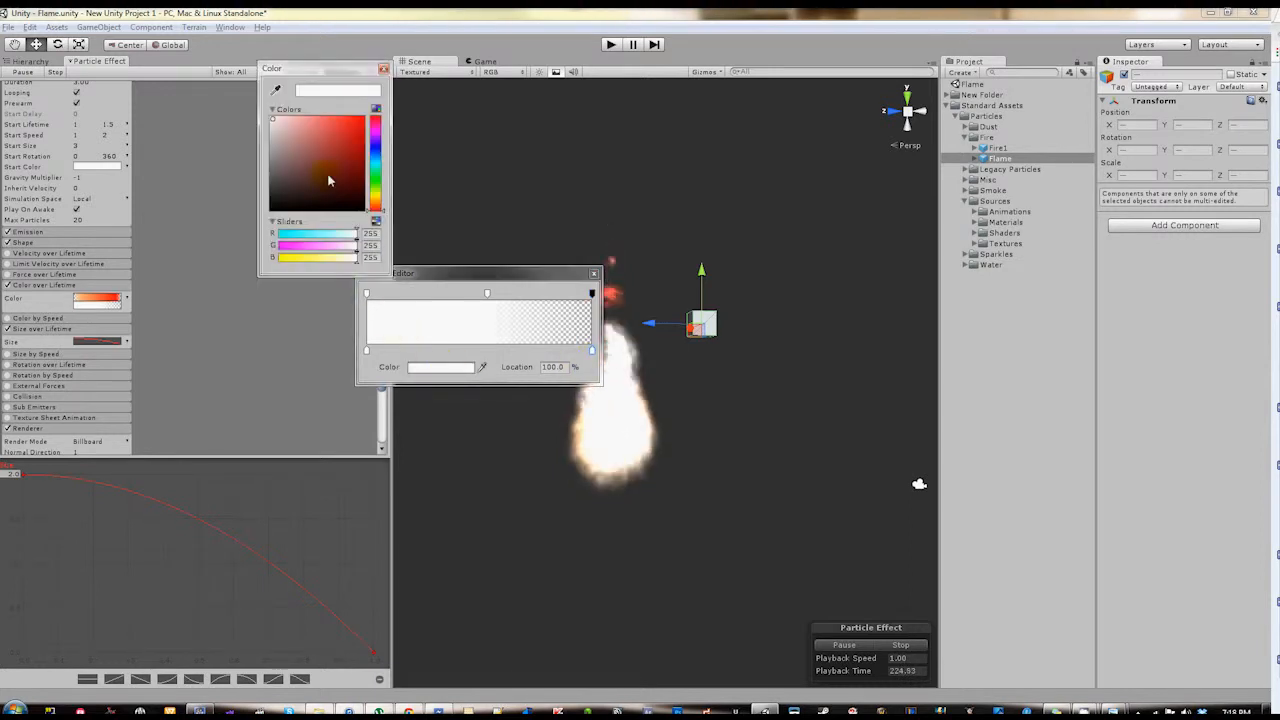
drag(329, 177, 380, 100)
click(384, 70)
Add a bright orange color key at 1.8% in the second gradient and close the gradient editor
click(368, 350)
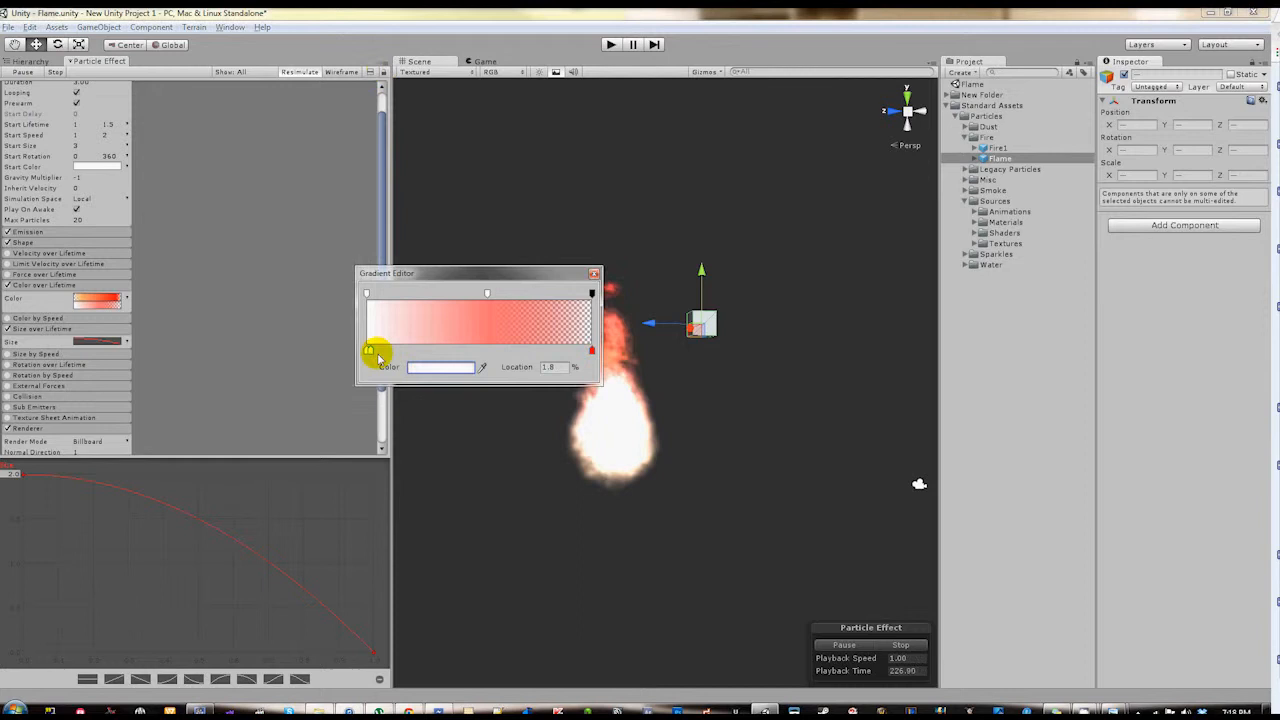
click(418, 367)
click(372, 203)
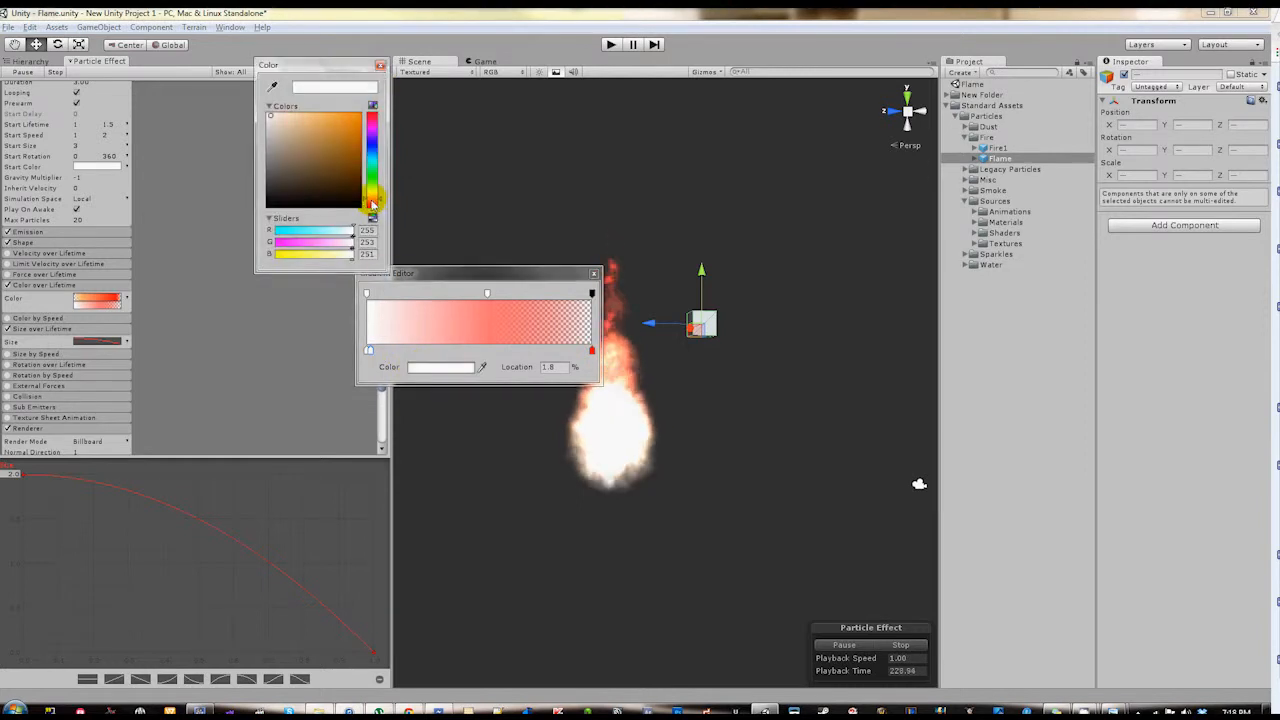
drag(347, 146, 372, 98)
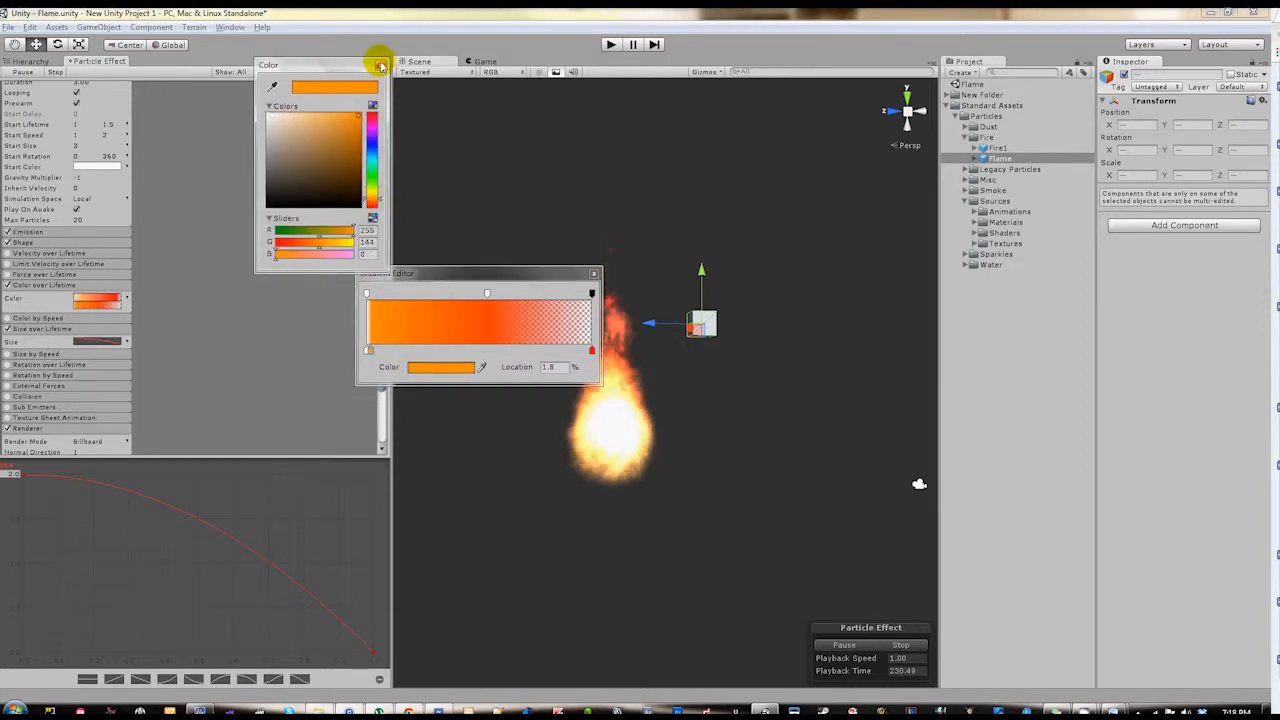
click(380, 67)
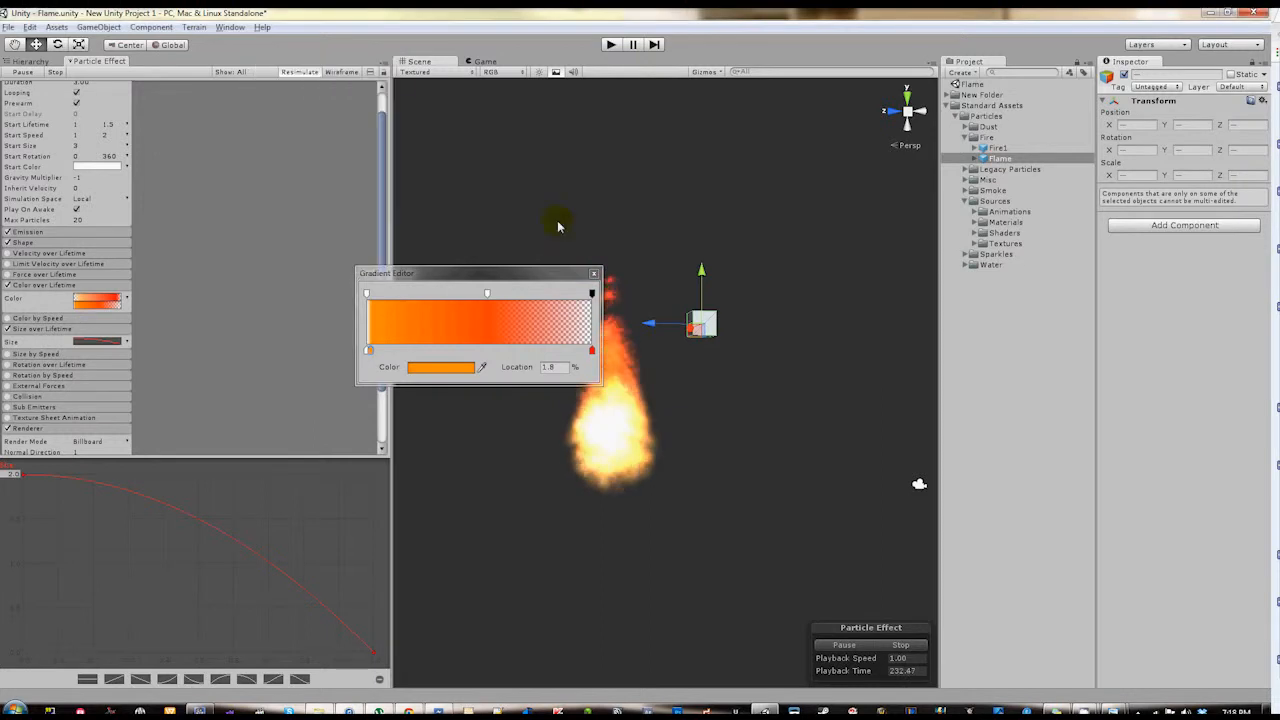
click(595, 273)
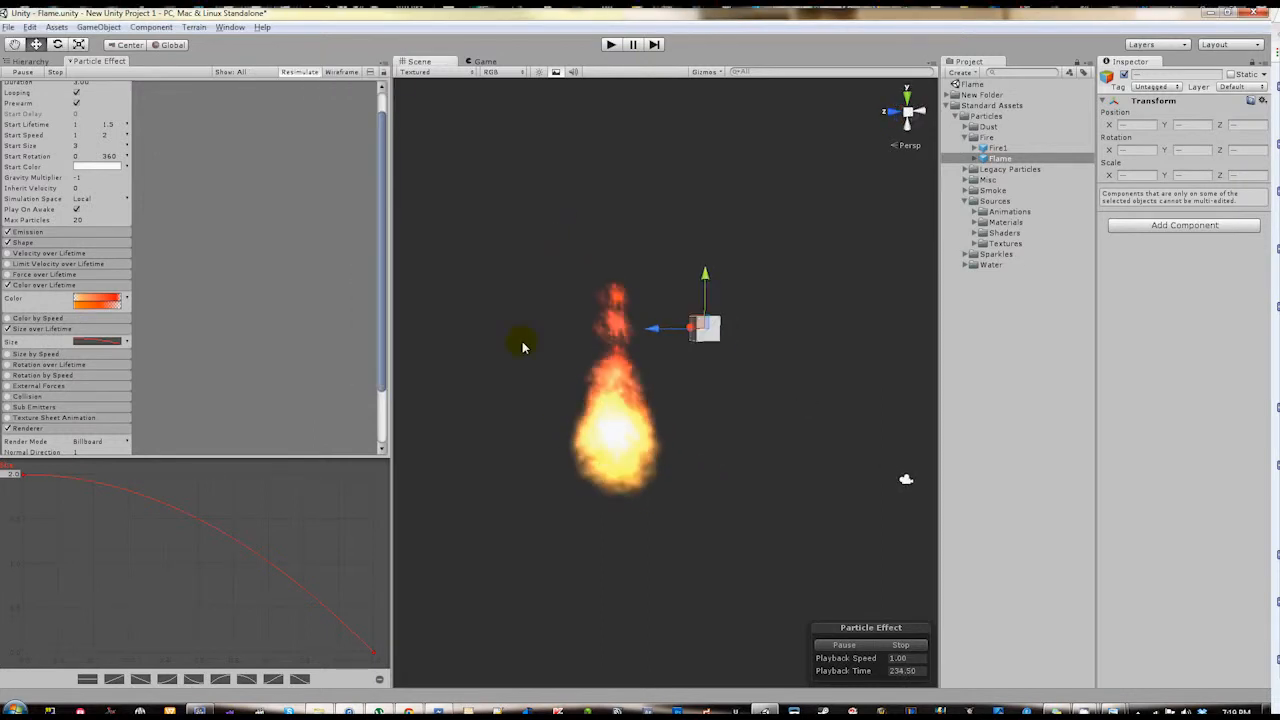
Select the fire particle system in the scene and enable its Rotation over Lifetime module
click(622, 447)
scroll(106, 386, down, 1)
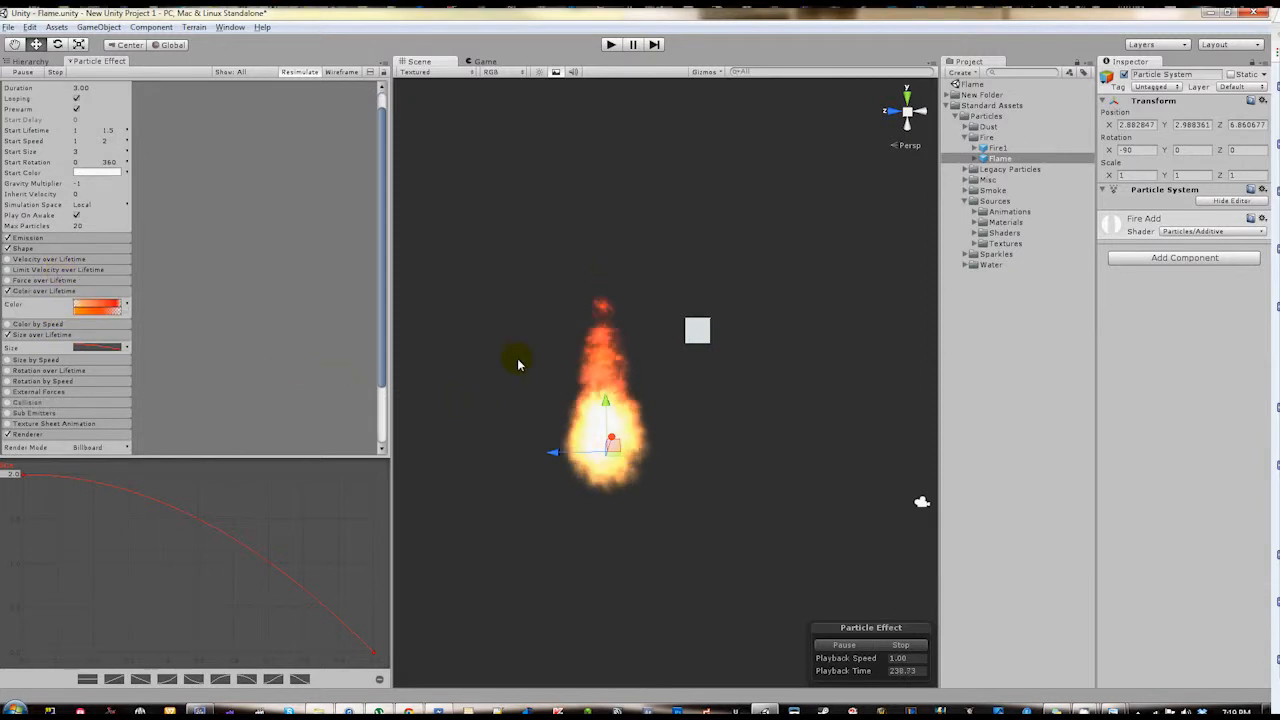
scroll(335, 368, up, 1)
alt+drag(564, 533, 614, 511)
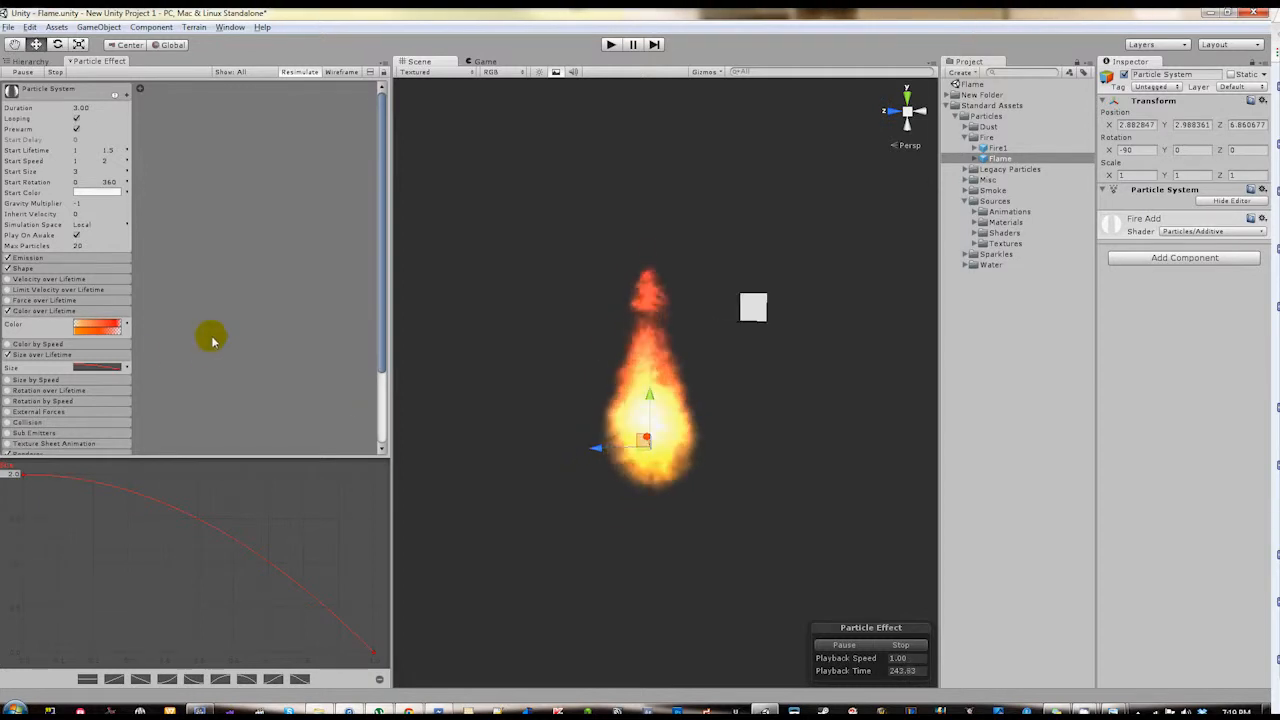
scroll(137, 360, down, 3)
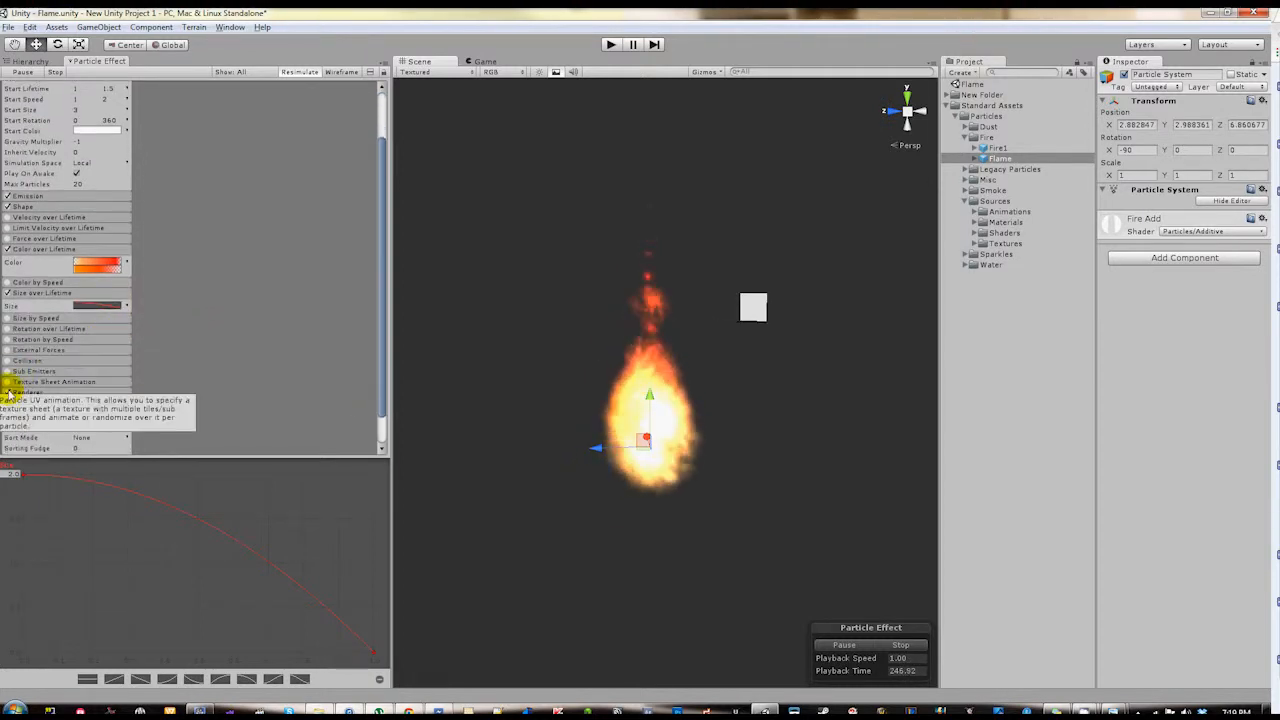
click(9, 329)
click(94, 338)
click(95, 330)
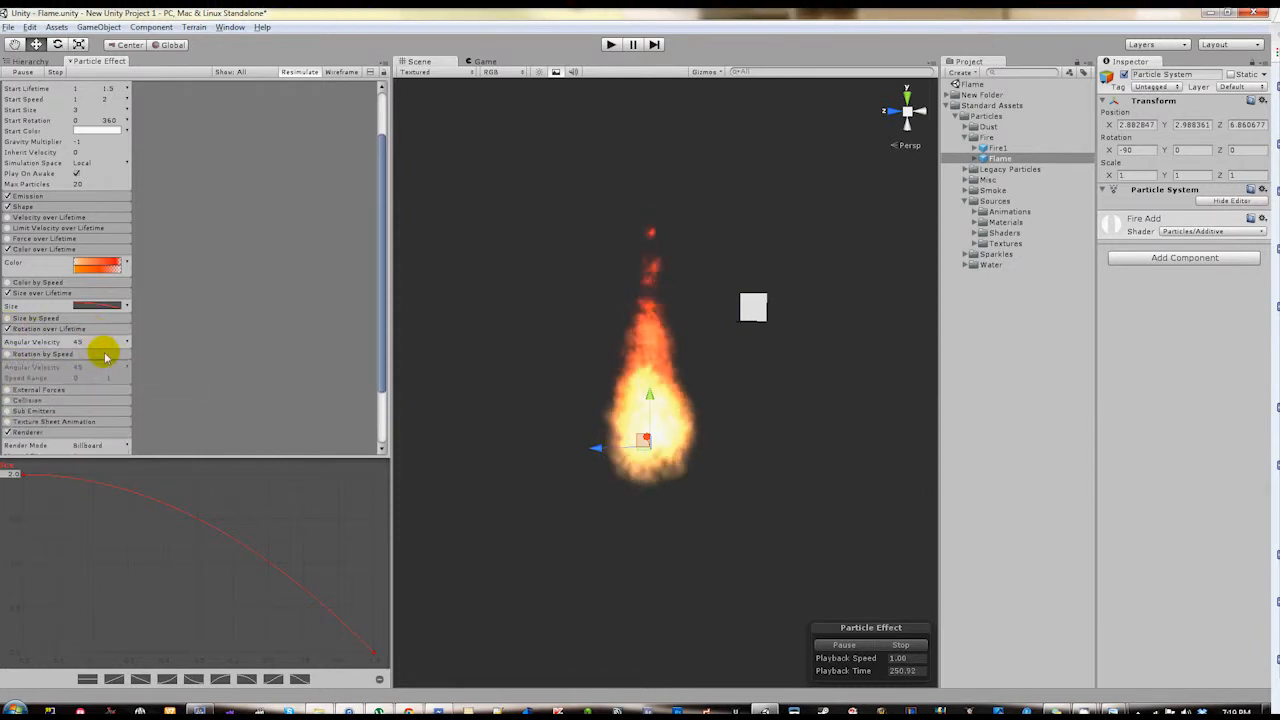
click(105, 355)
Set the Rotation over Lifetime angular velocity to Random Between Two Constants, from 0 to 360
click(126, 341)
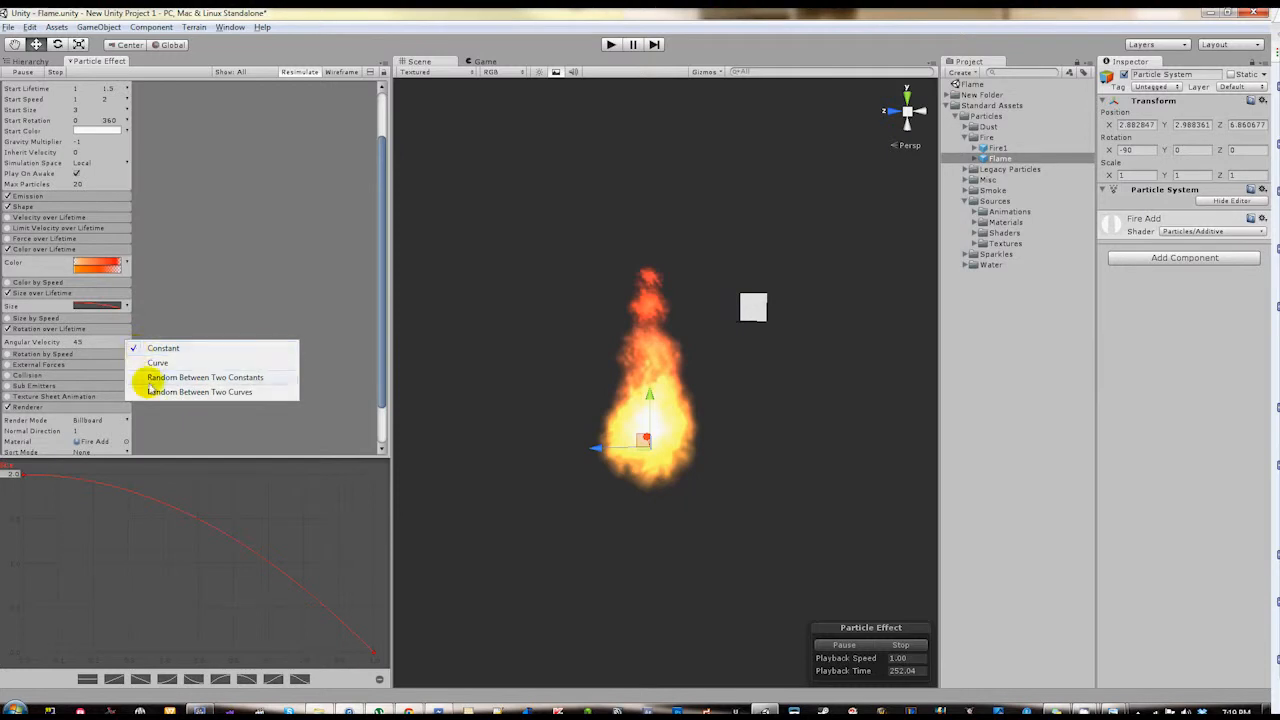
click(150, 383)
click(114, 340)
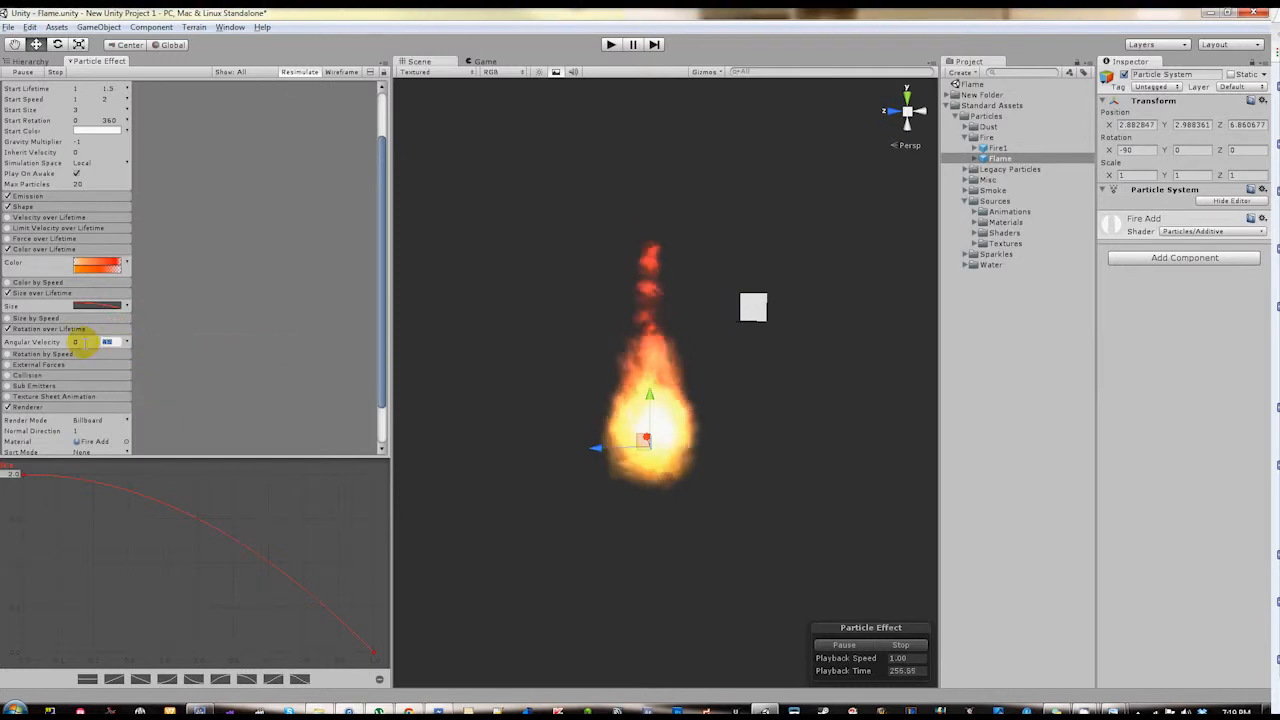
text(360)
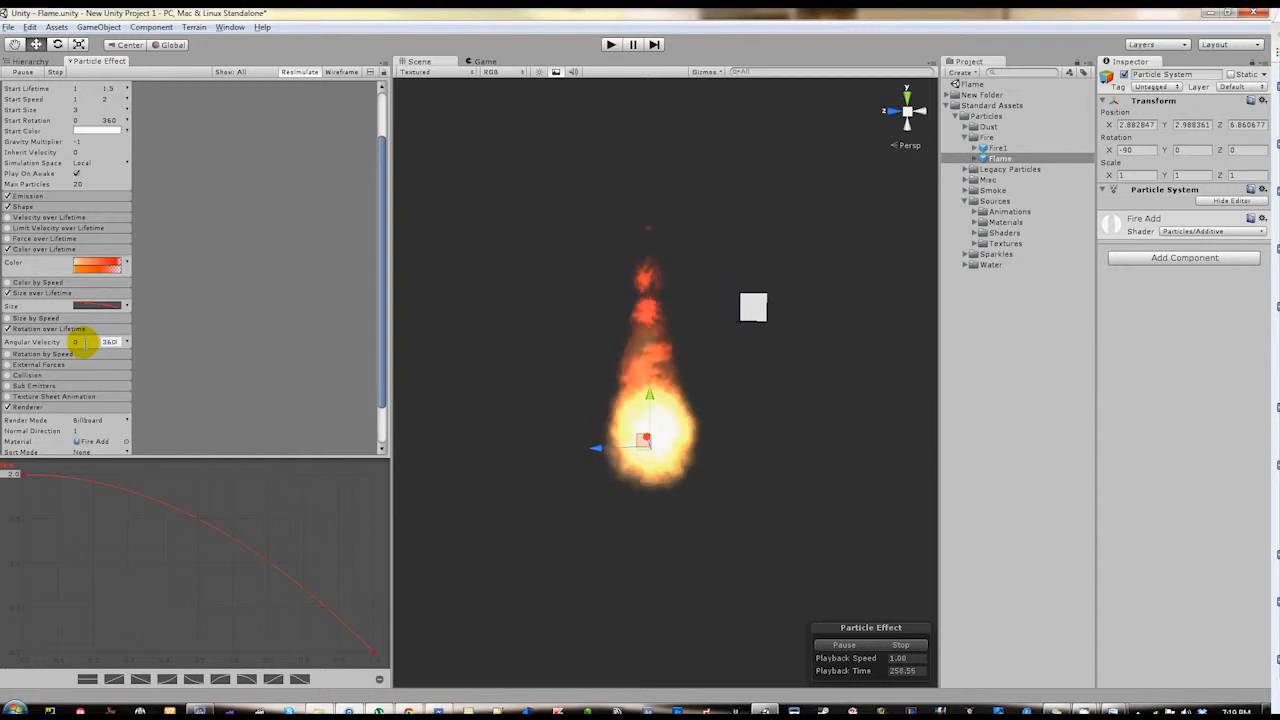
Set the fire particle system's Start Size to 2
scroll(534, 367, down, 2)
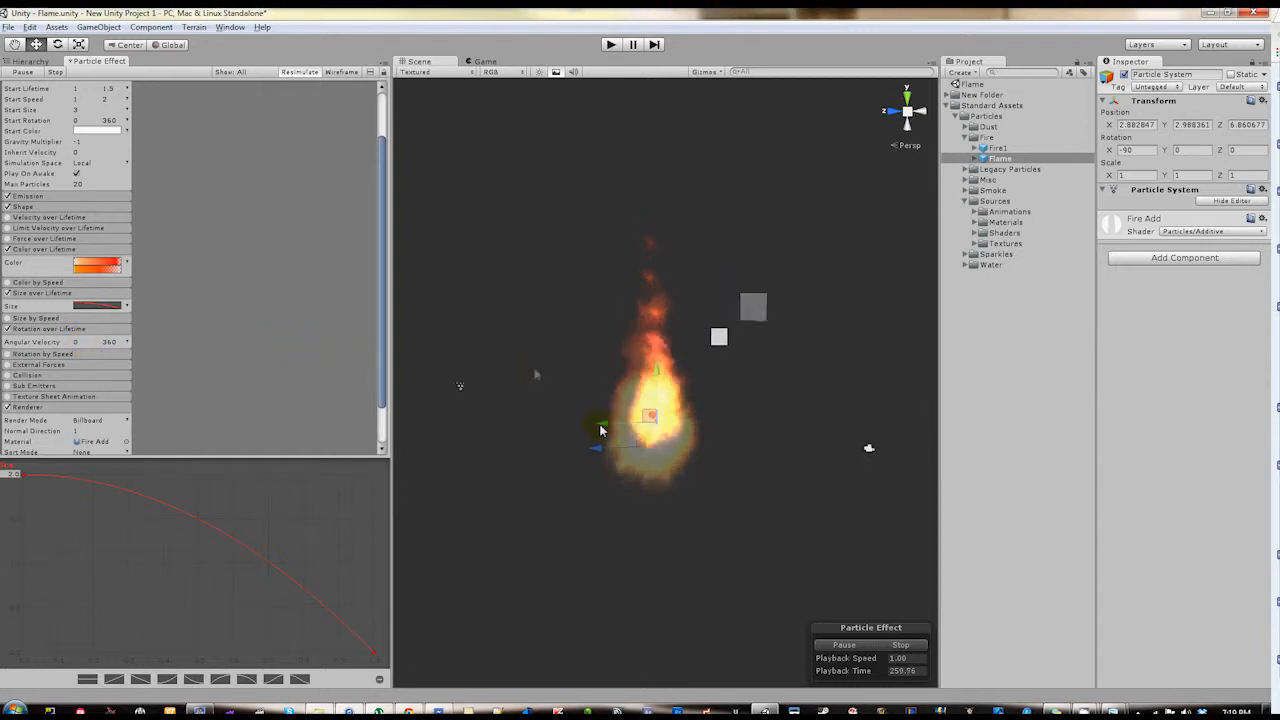
alt+scroll(601, 422, up, 2)
alt+scroll(606, 401, down, 5)
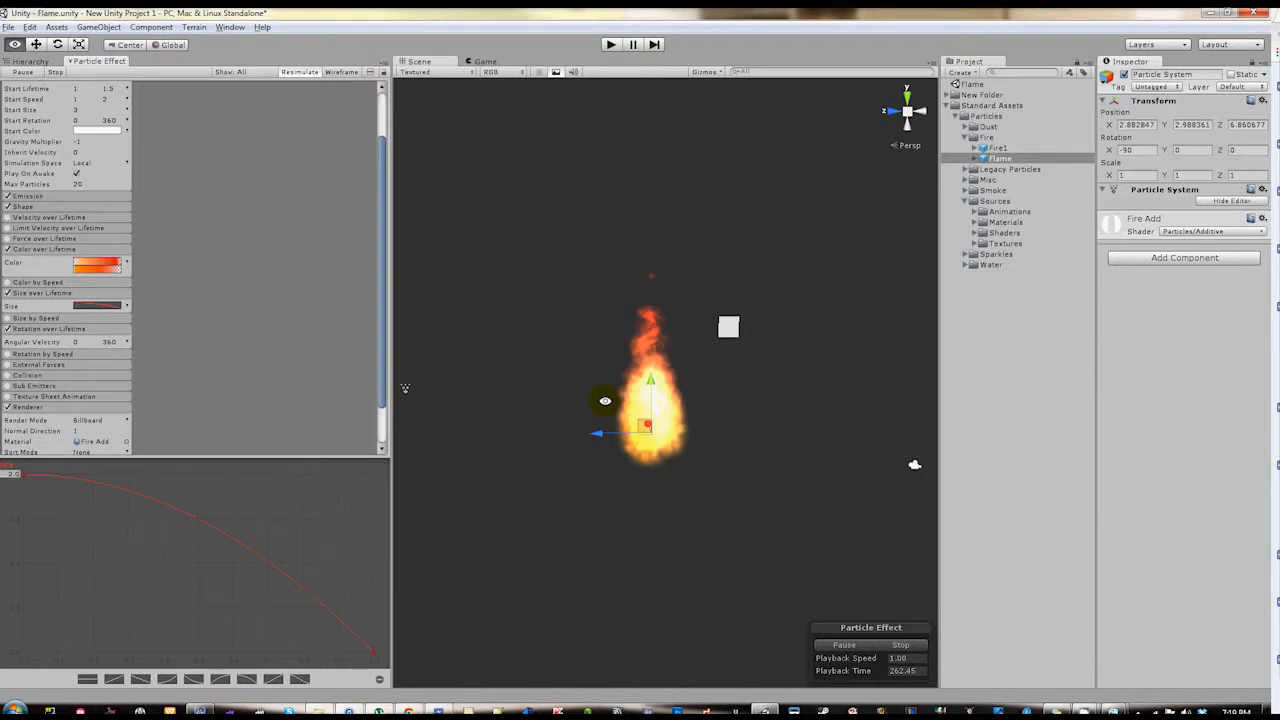
alt+drag(583, 391, 632, 408)
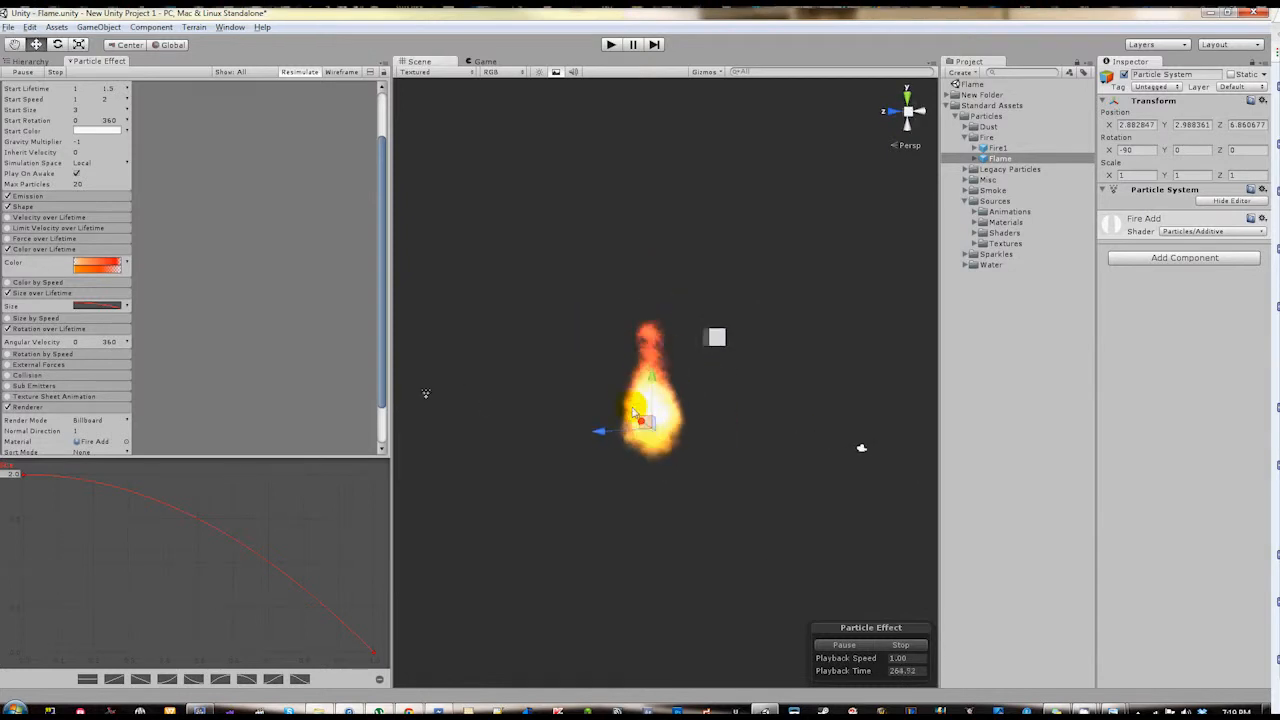
scroll(62, 160, up, 1)
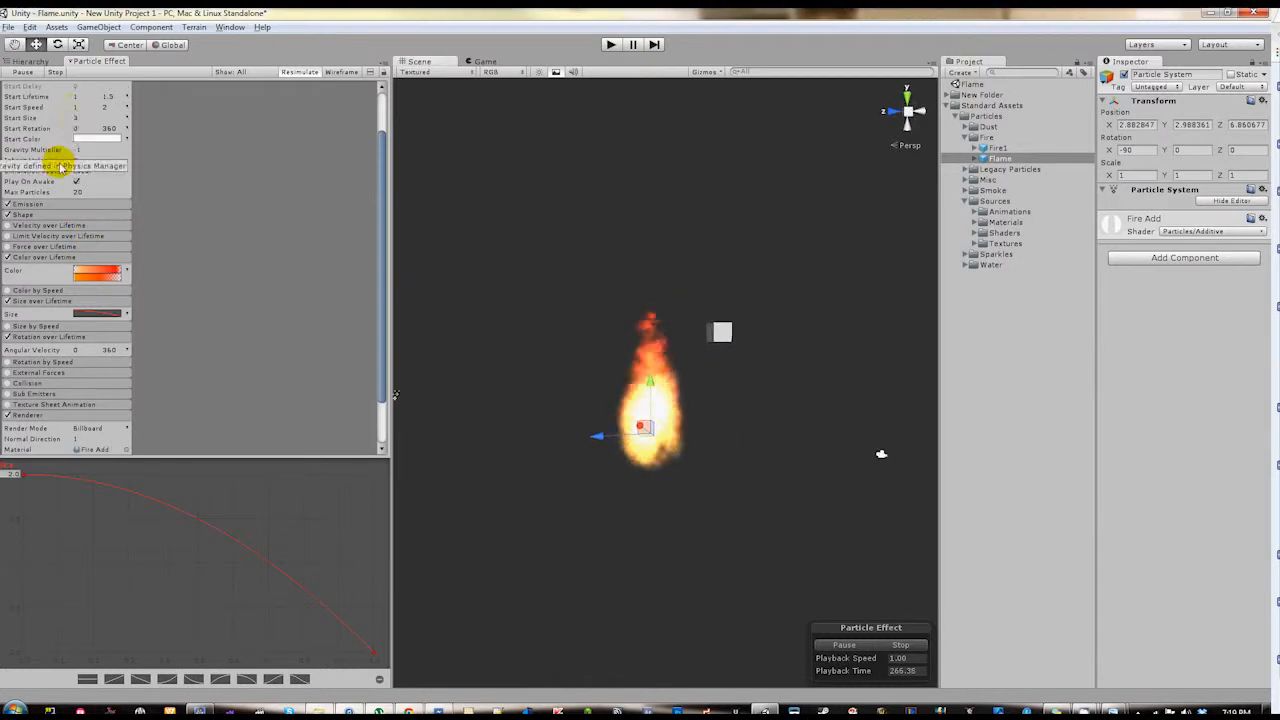
drag(74, 118, 103, 133)
text(2)
alt+drag(580, 415, 535, 400)
scroll(560, 355, up, 2)
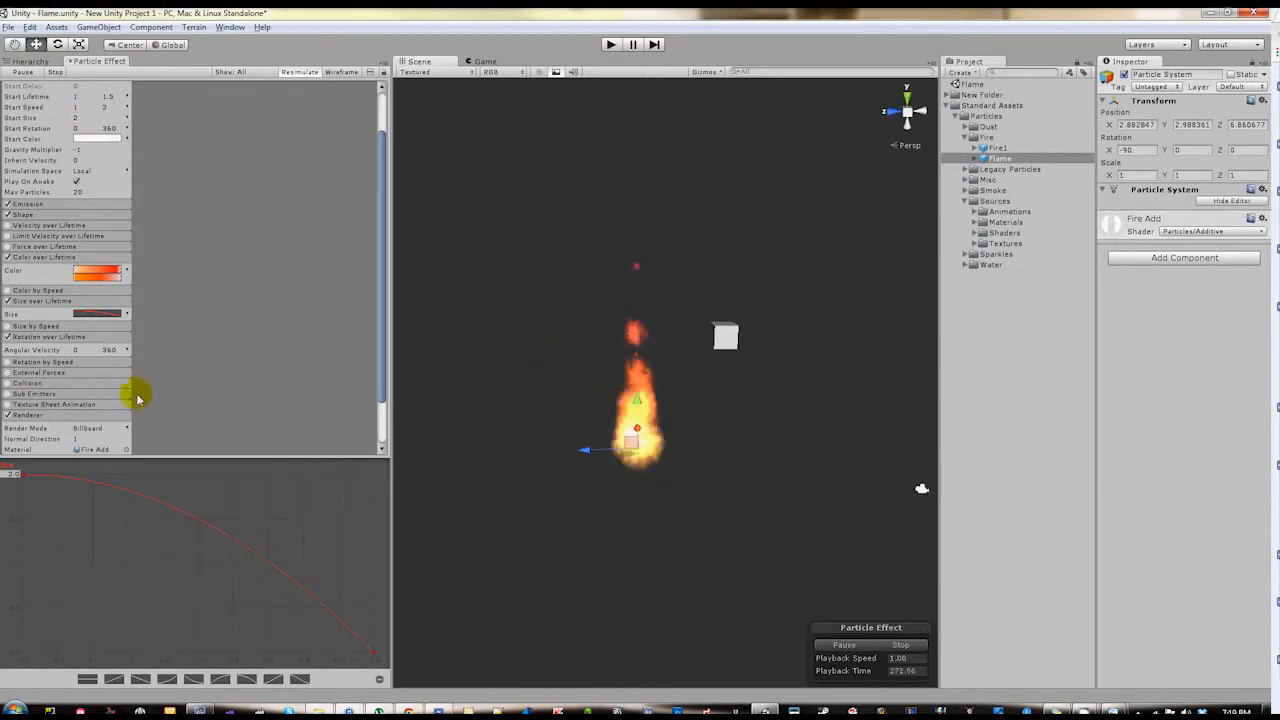
Review the particle system's main, lifetime and Renderer settings and examine the flame in the scene
scroll(133, 425, down, 2)
scroll(172, 410, down, 1)
scroll(190, 400, down, 1)
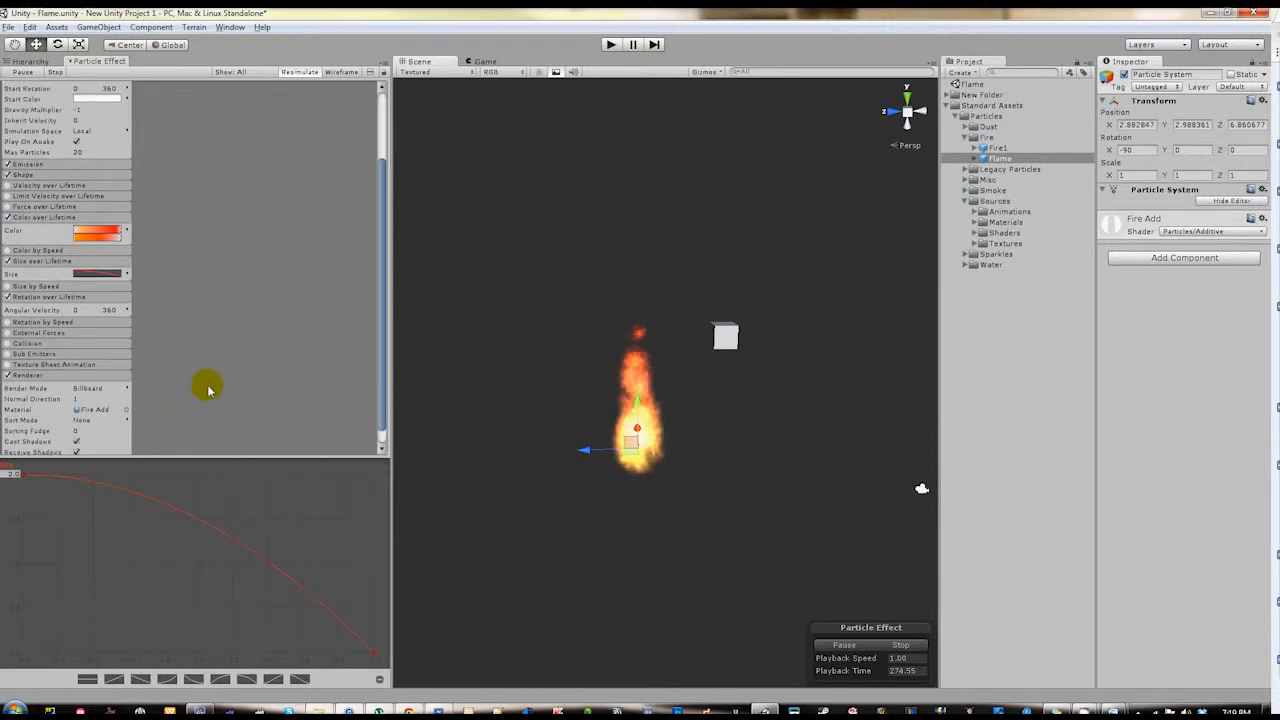
scroll(208, 390, down, 1)
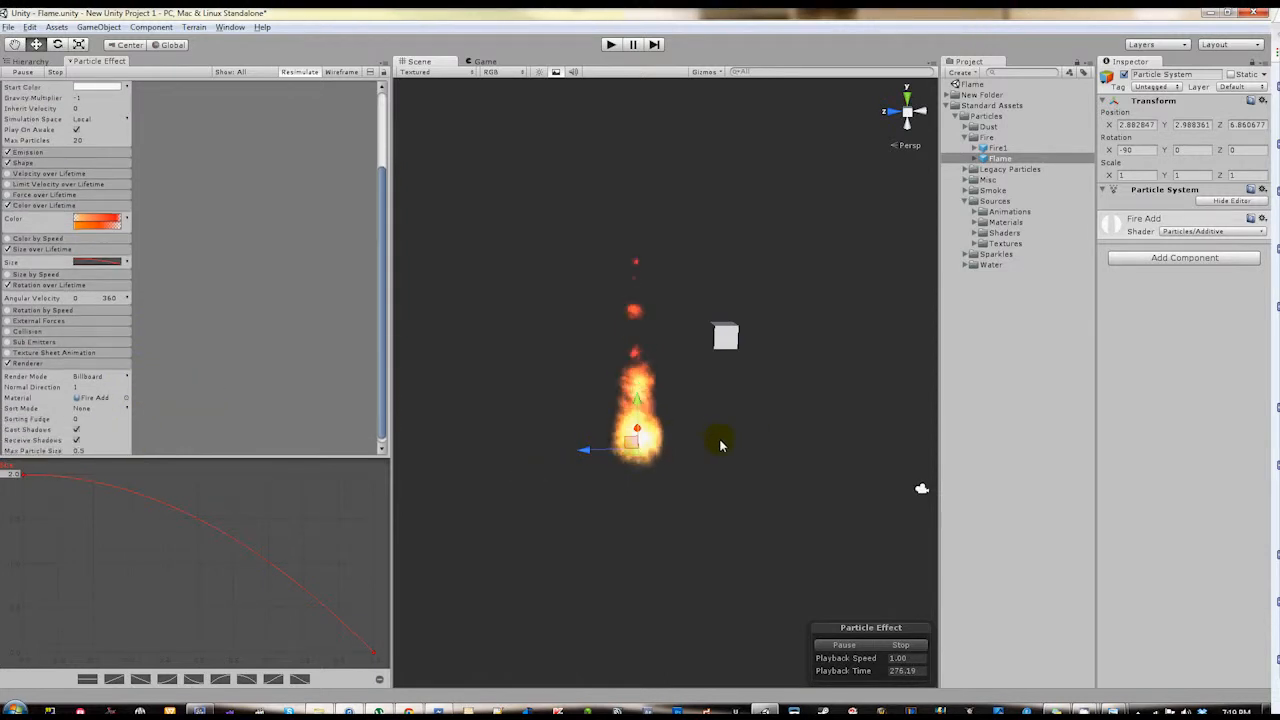
scroll(150, 328, down, 1)
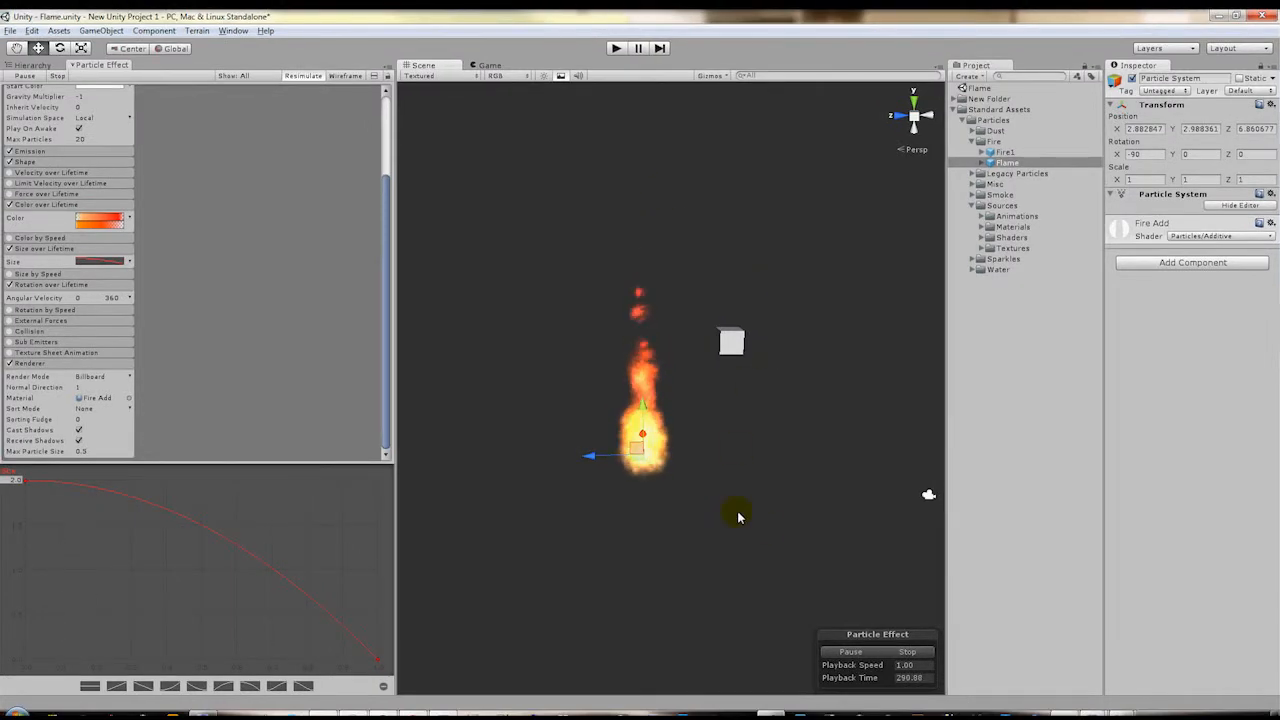
alt+drag(738, 517, 740, 466)
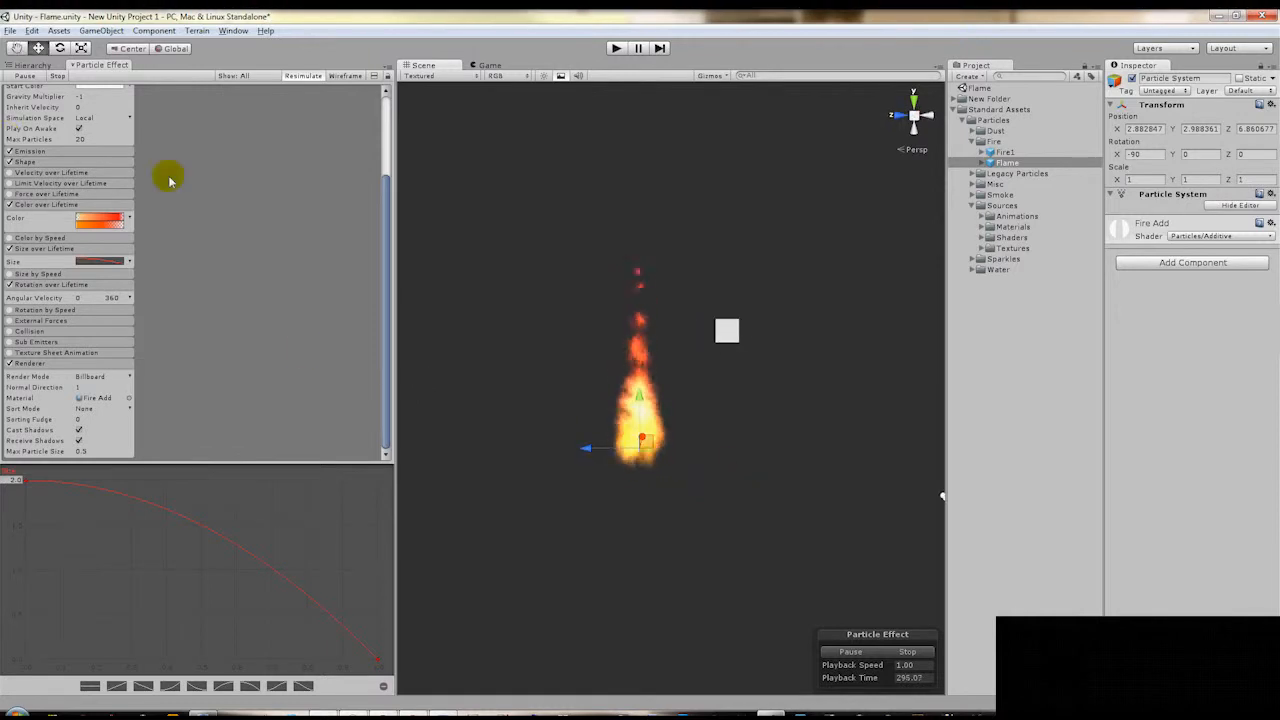
drag(321, 335, 323, 341)
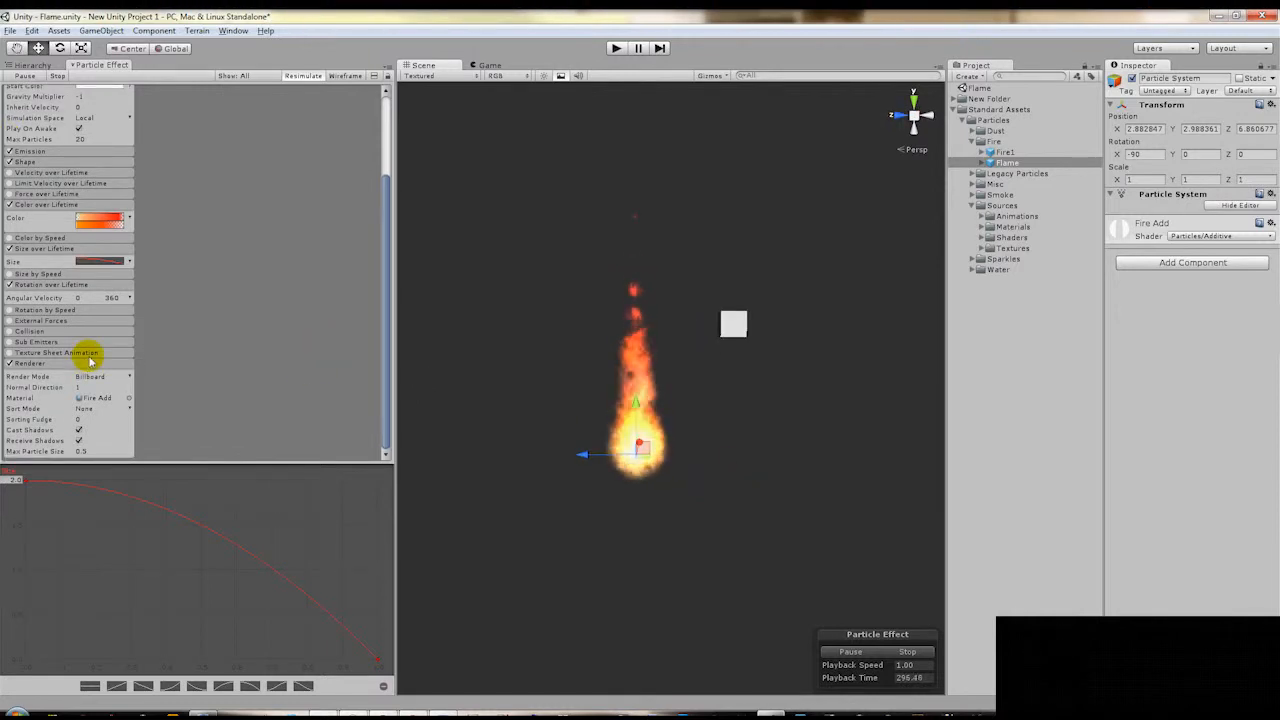
drag(570, 401, 614, 468)
click(662, 440)
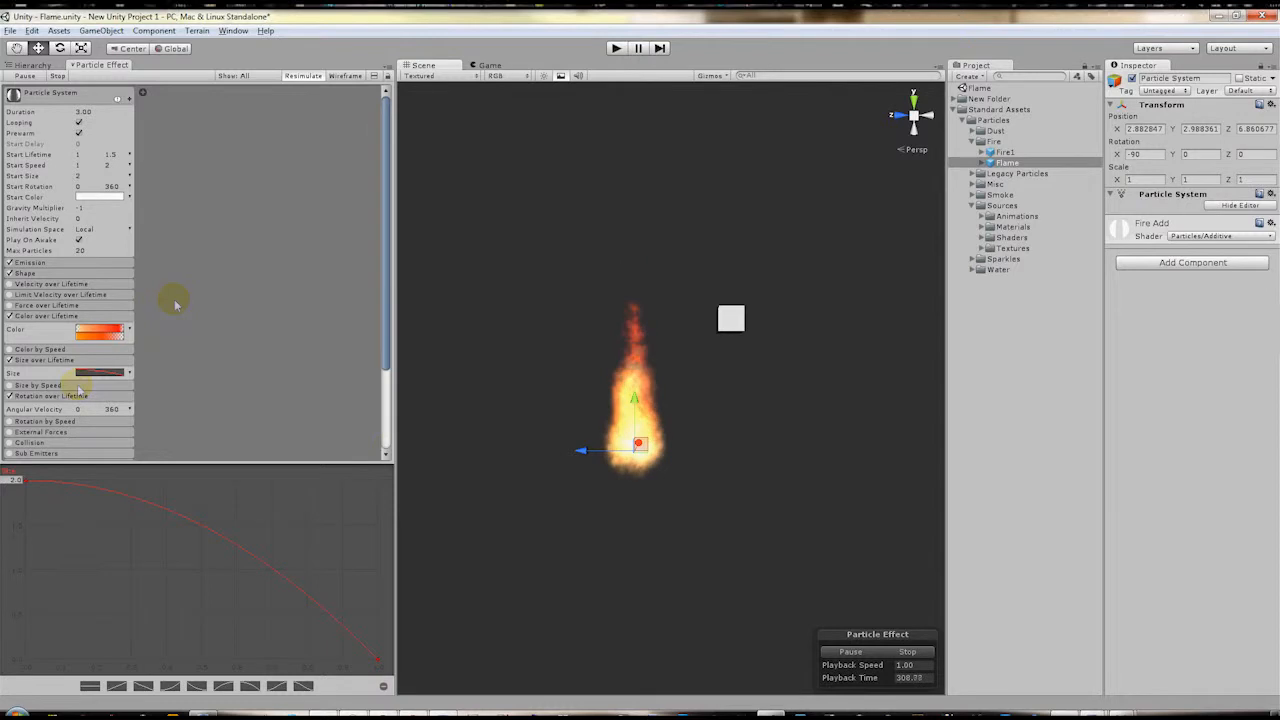
scroll(15, 300, down, 1)
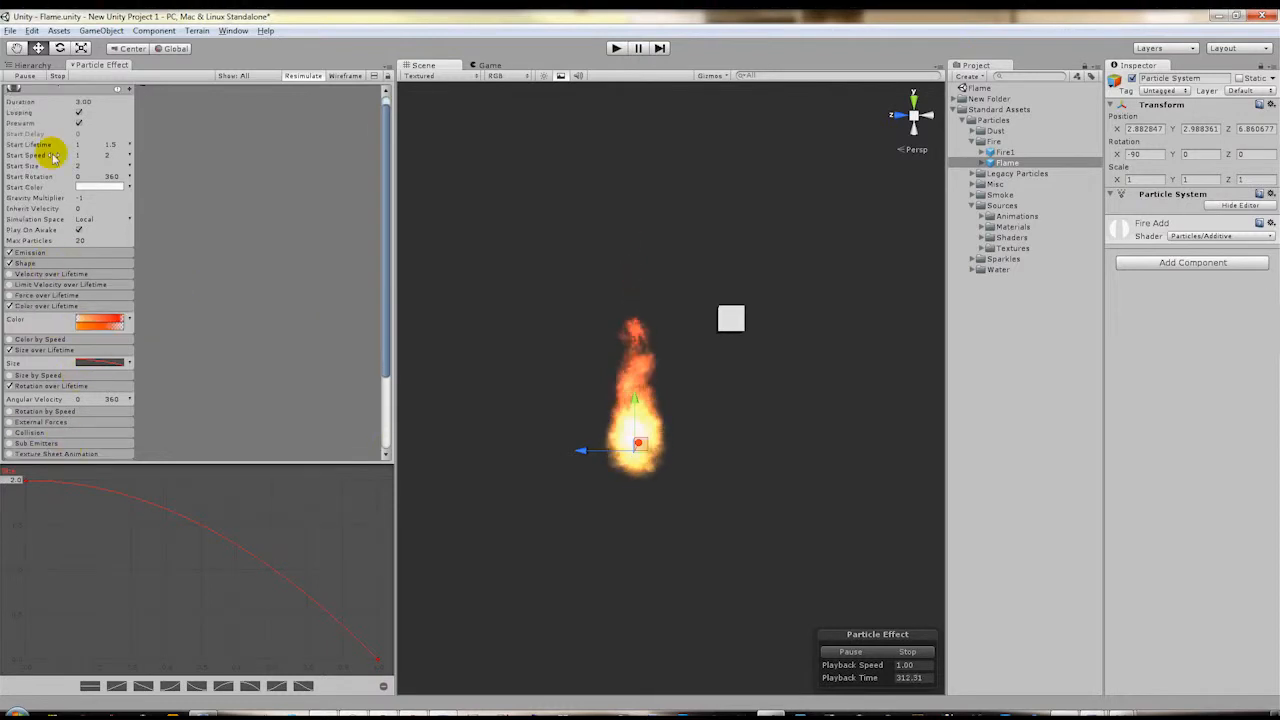
Move the fire particle system beneath the cube, to about Y 3.71 and Z 1.68
click(509, 581)
click(635, 473)
alt+drag(635, 473, 689, 486)
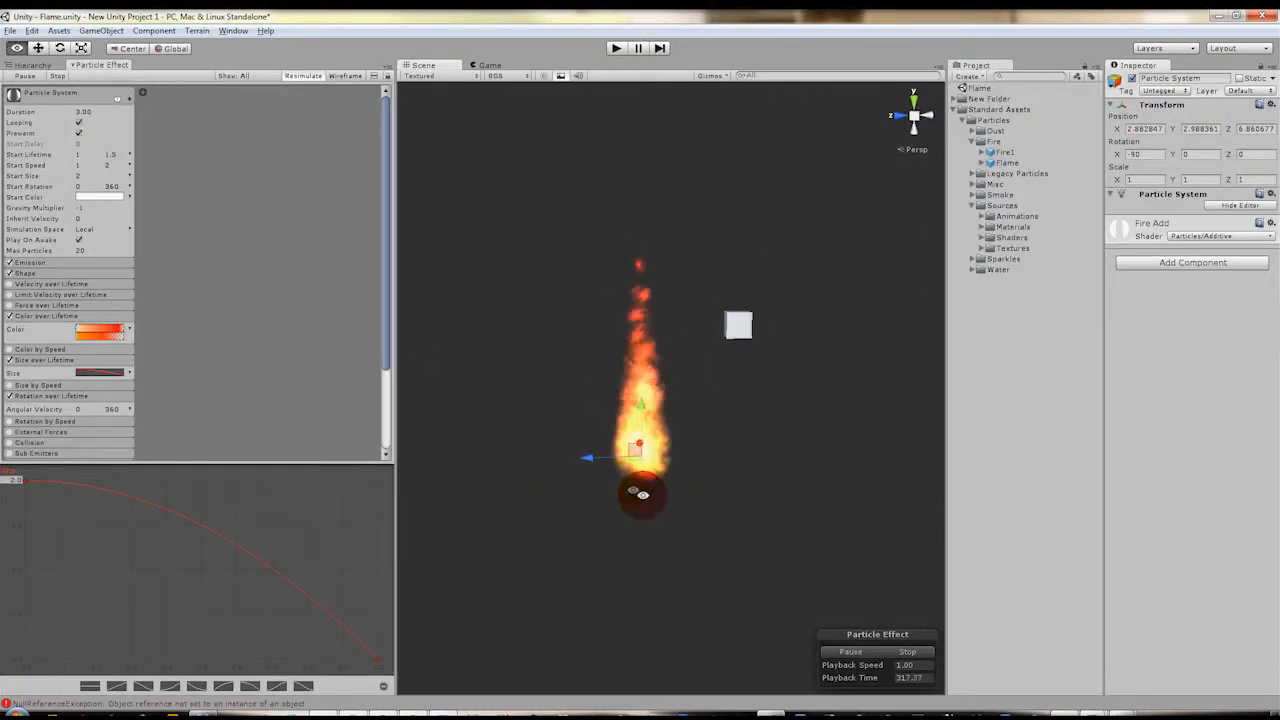
alt+drag(578, 457, 607, 548)
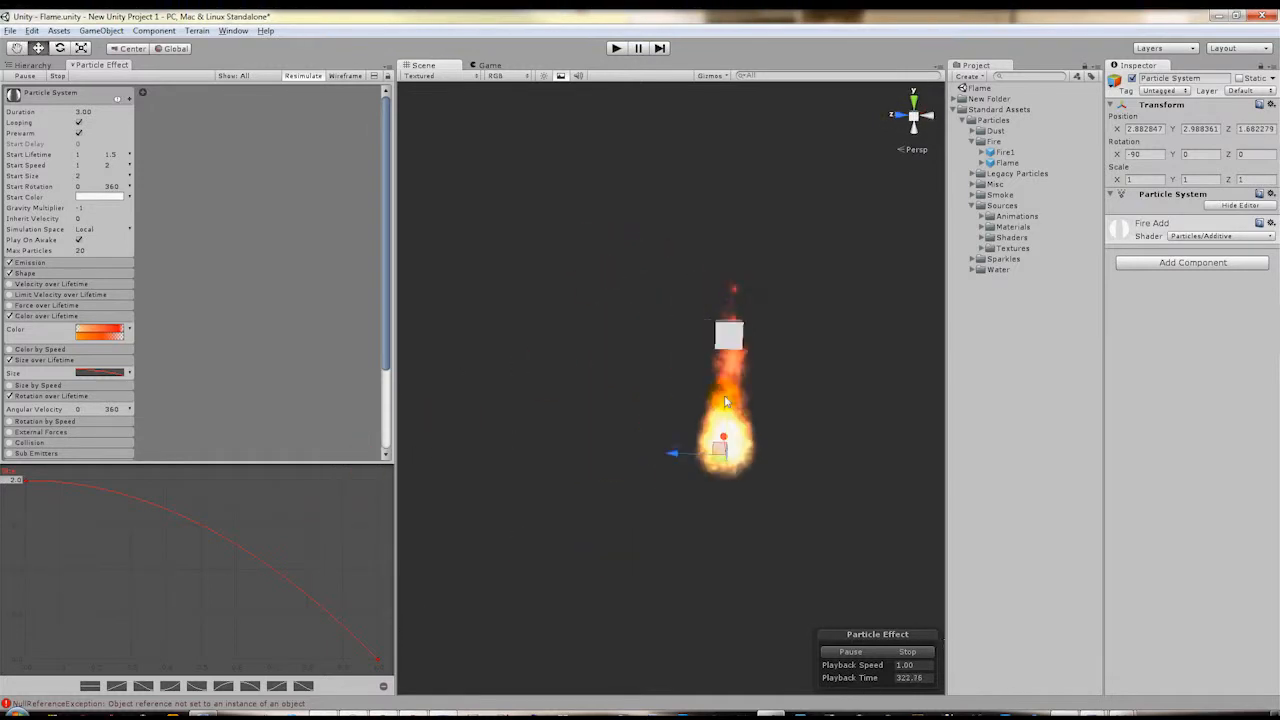
alt+drag(748, 461, 690, 460)
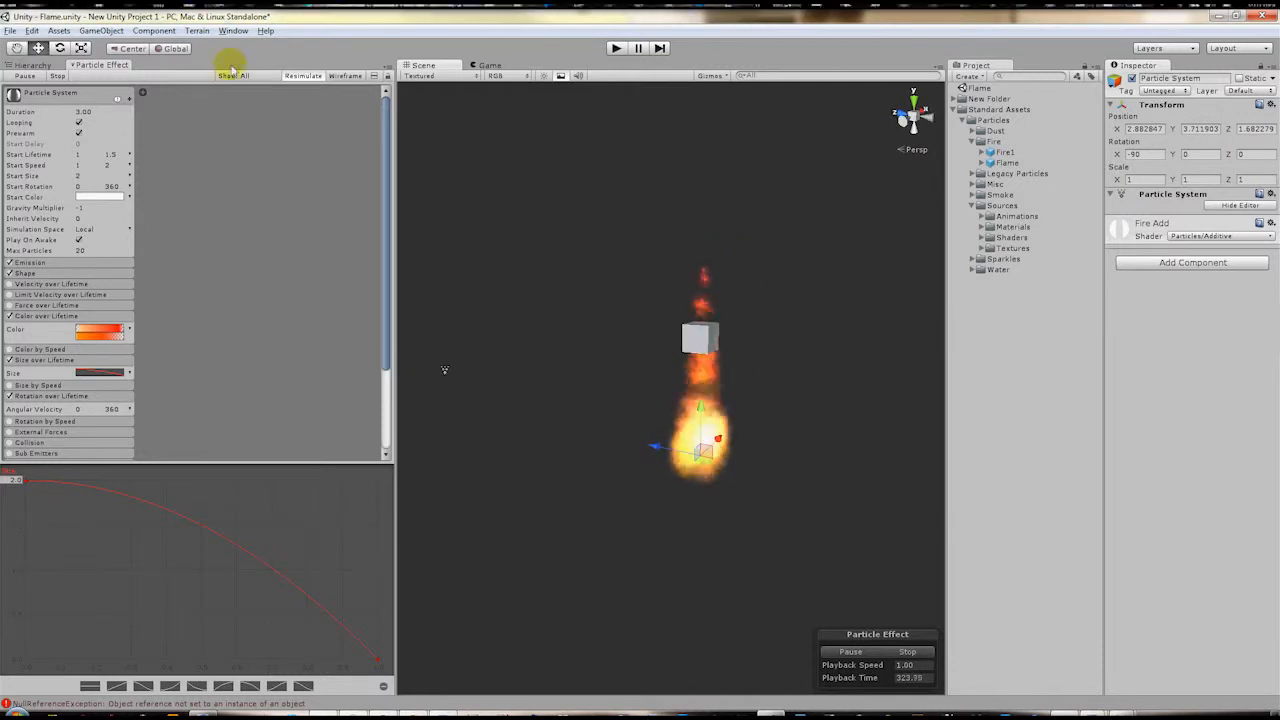
click(110, 31)
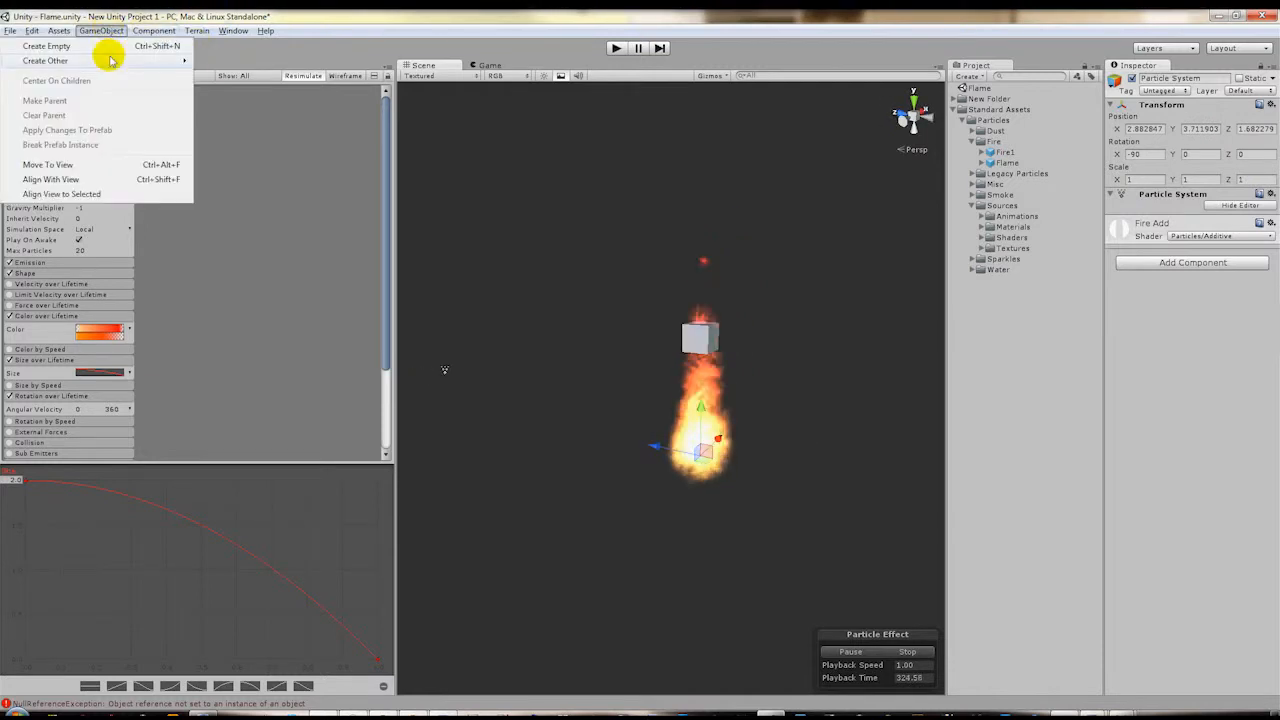
mouse_move(111, 61)
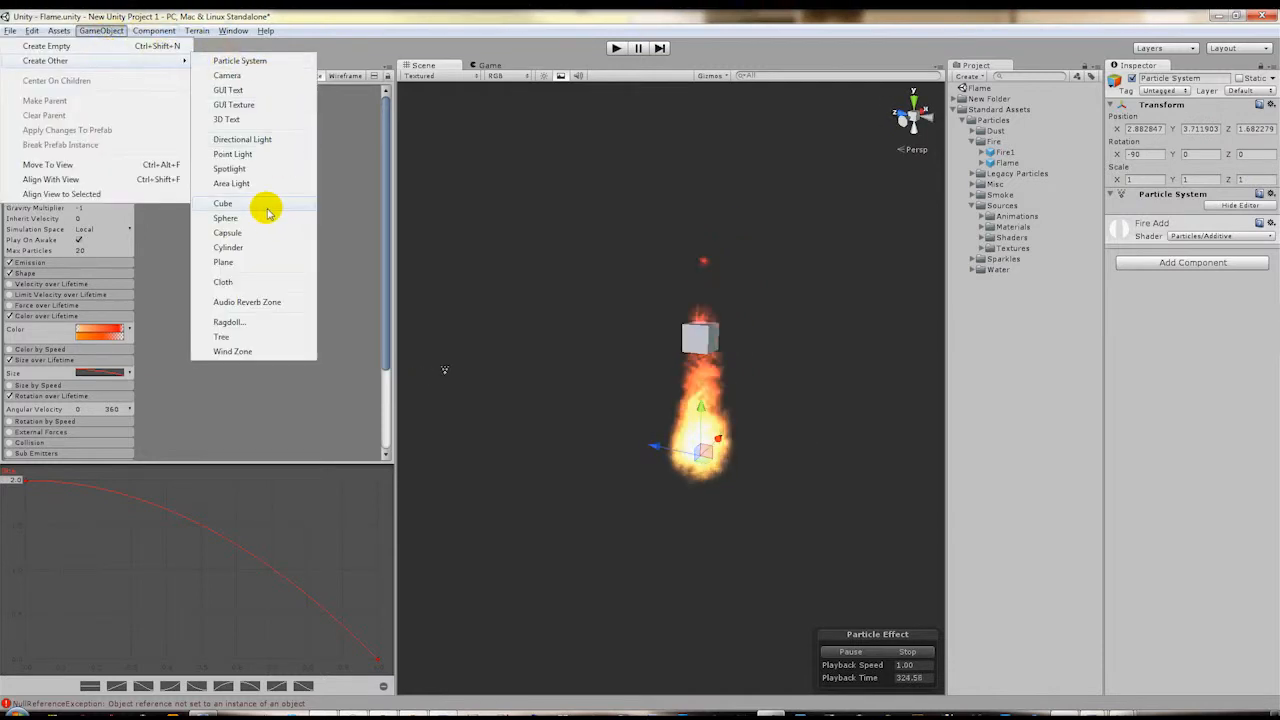
click(766, 409)
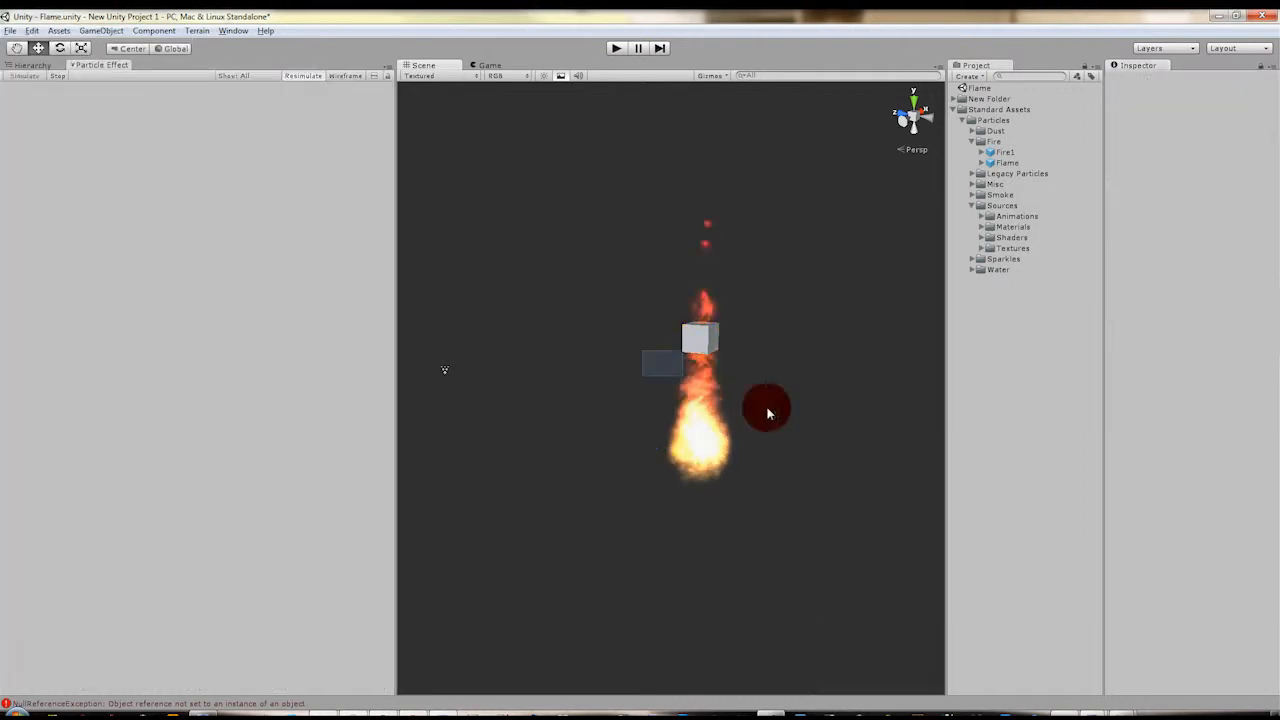
Select the fire particle system in the scene again and bring up its module settings
click(729, 451)
alt+drag(673, 523, 725, 500)
scroll(132, 355, down, 1)
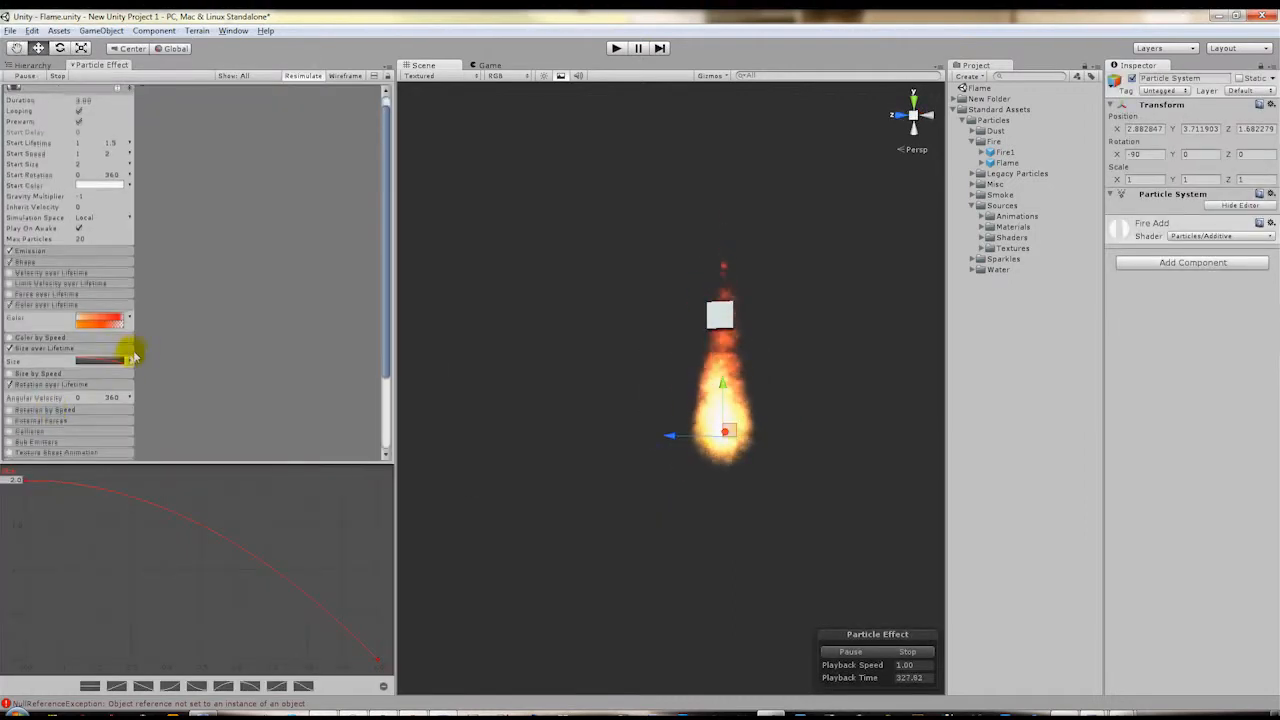
Enable the Collision module on the fire particle system and set its collision type to World
scroll(120, 400, down, 1)
click(10, 412)
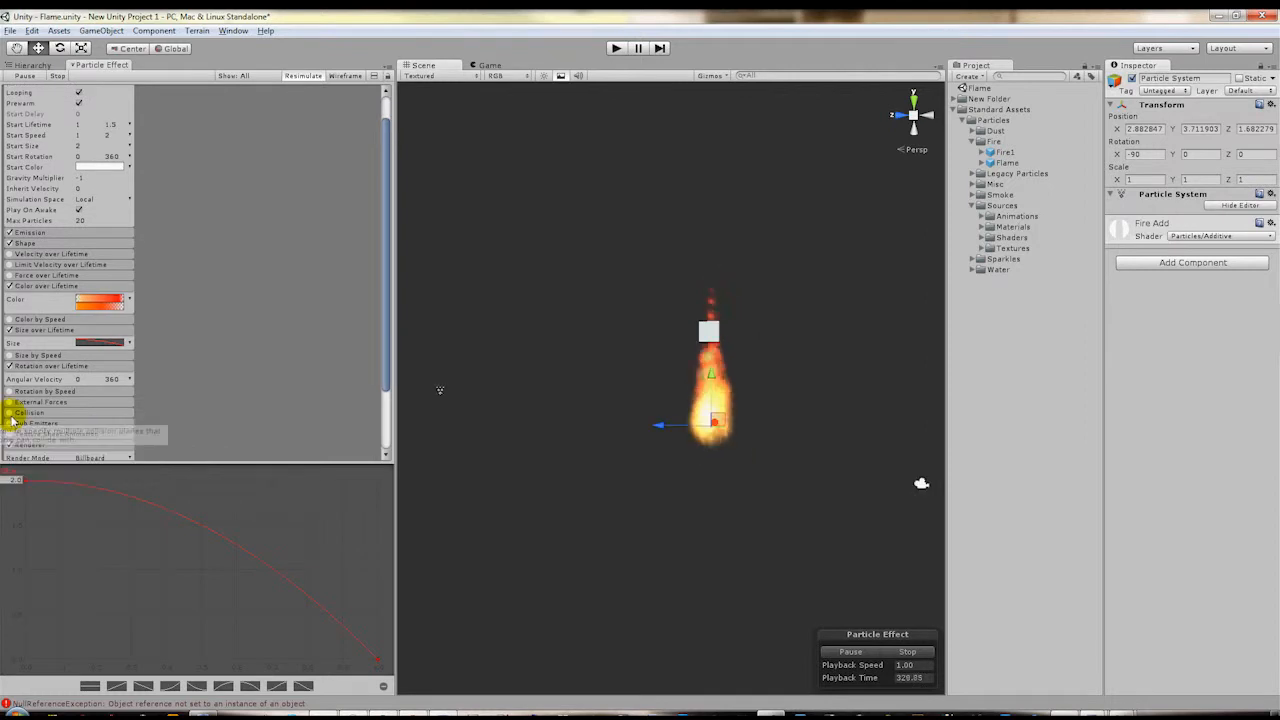
scroll(125, 430, down, 2)
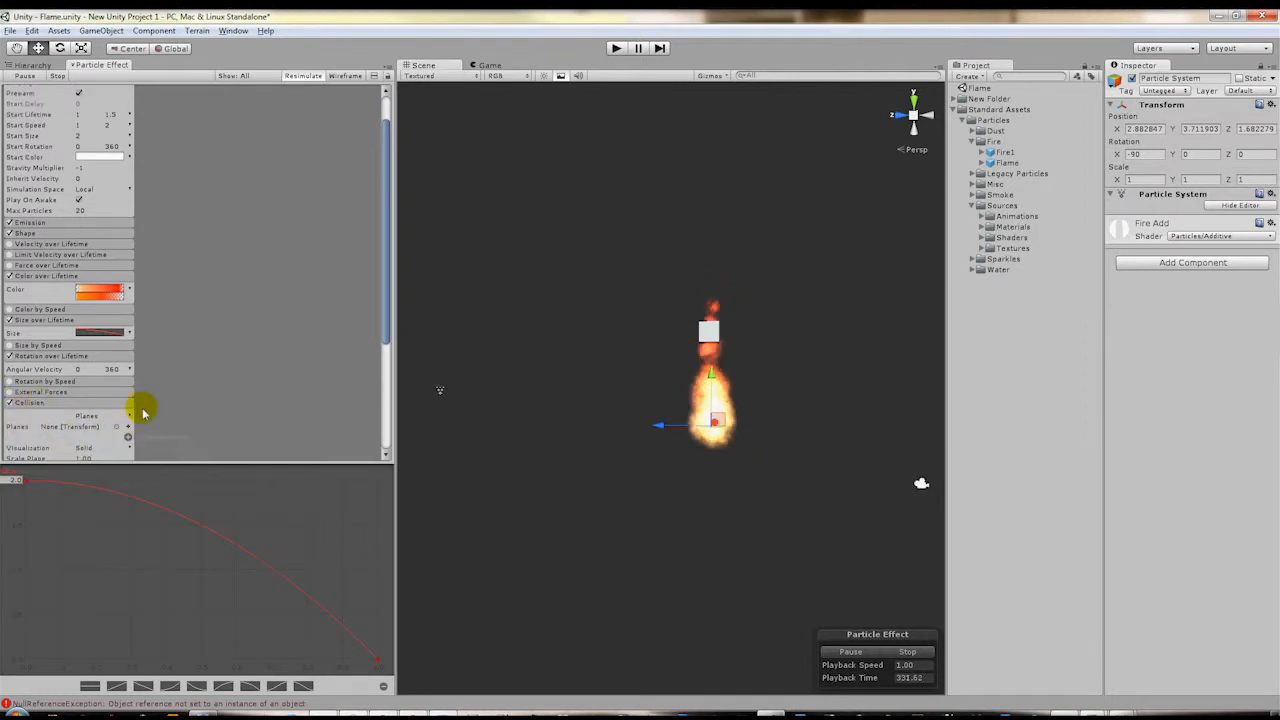
click(129, 396)
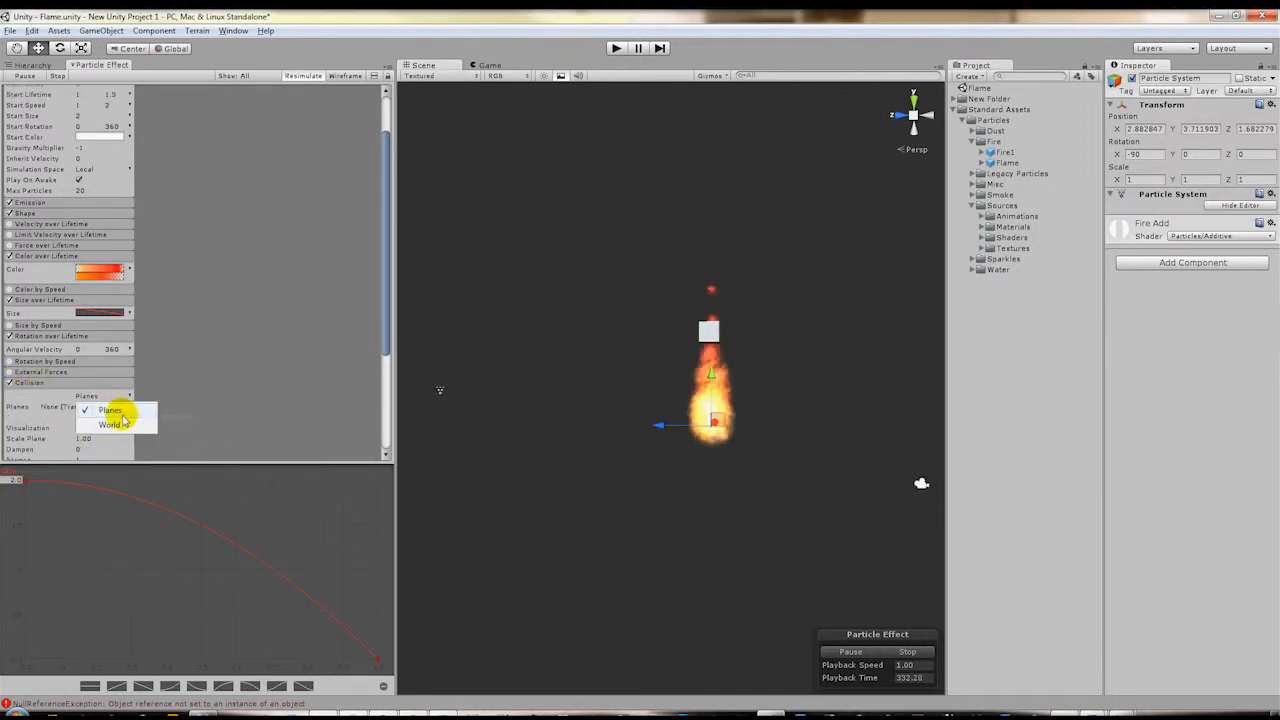
click(112, 424)
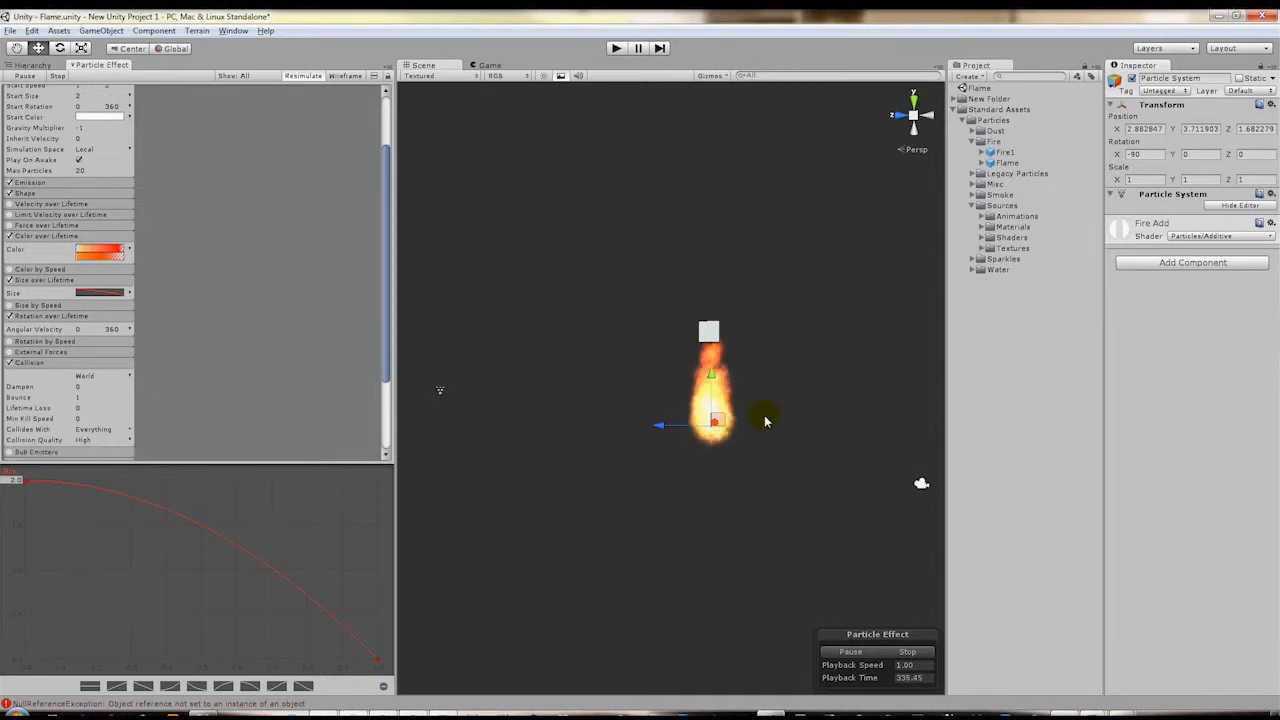
Try a Collision Bounce of 3 and check the flame's reaction beneath the cube
scroll(711, 428, up, 2)
scroll(711, 428, up, 2)
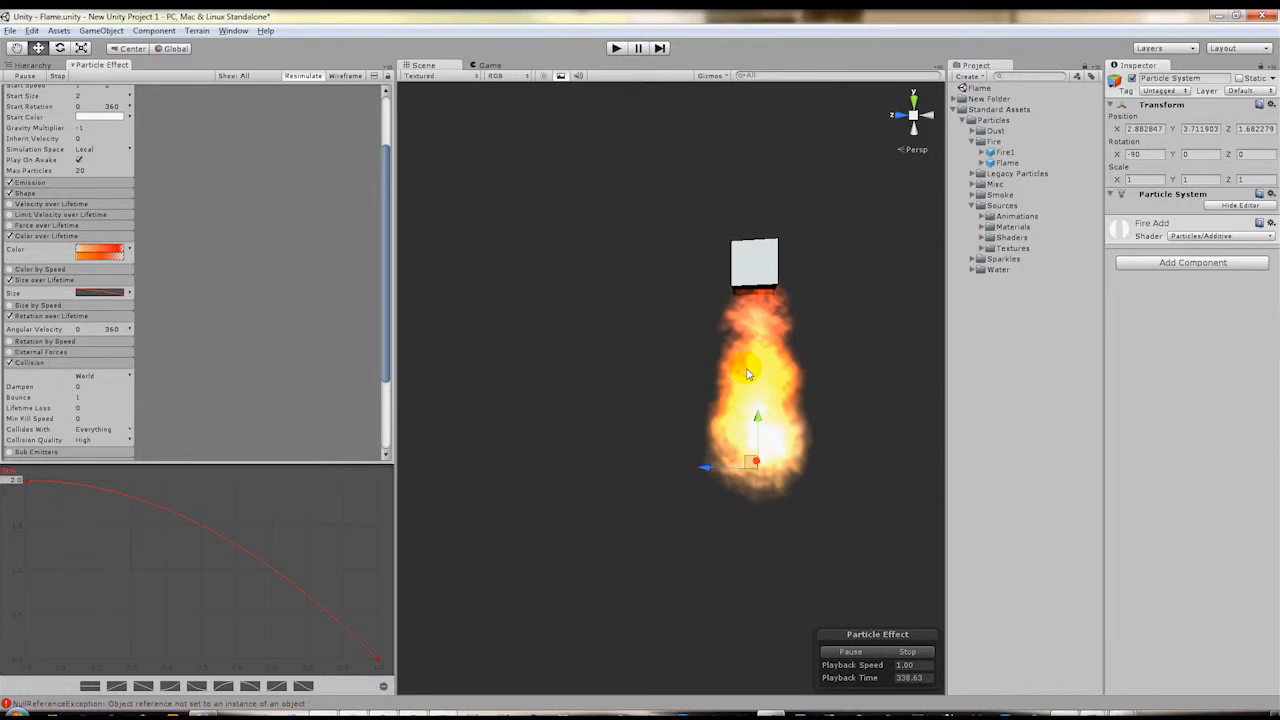
click(76, 398)
text(3)
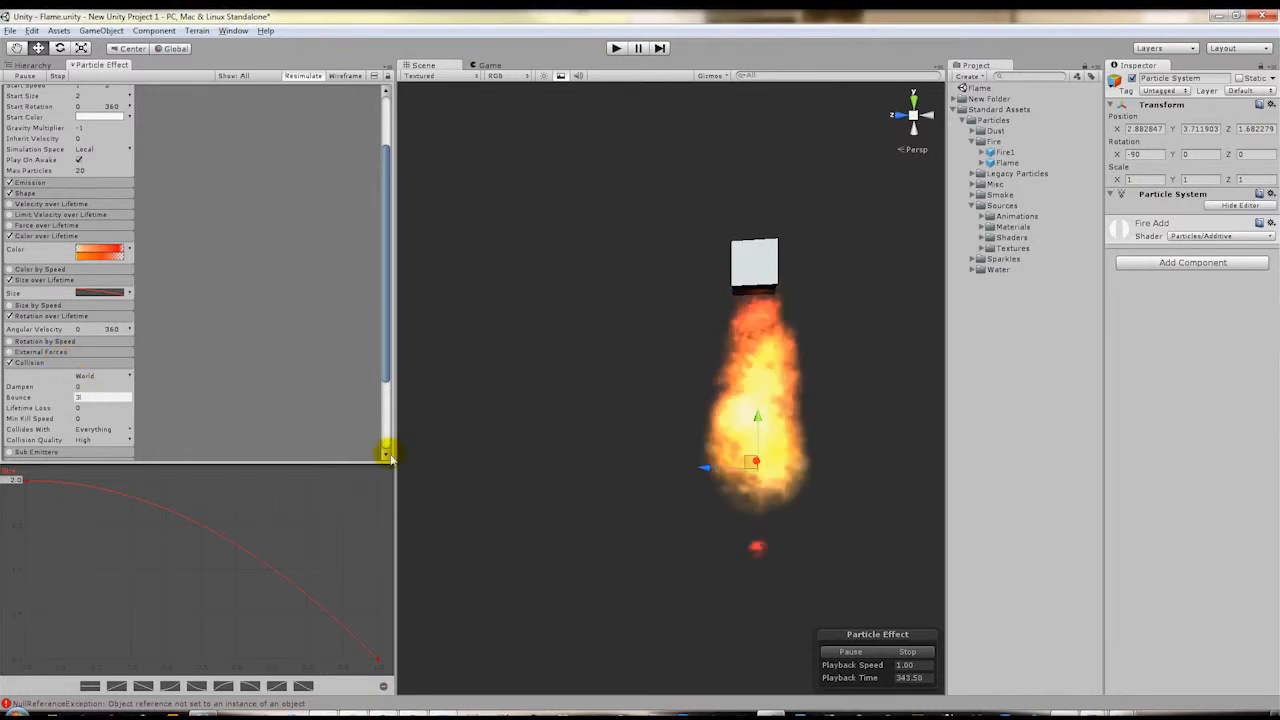
scroll(523, 480, down, 1)
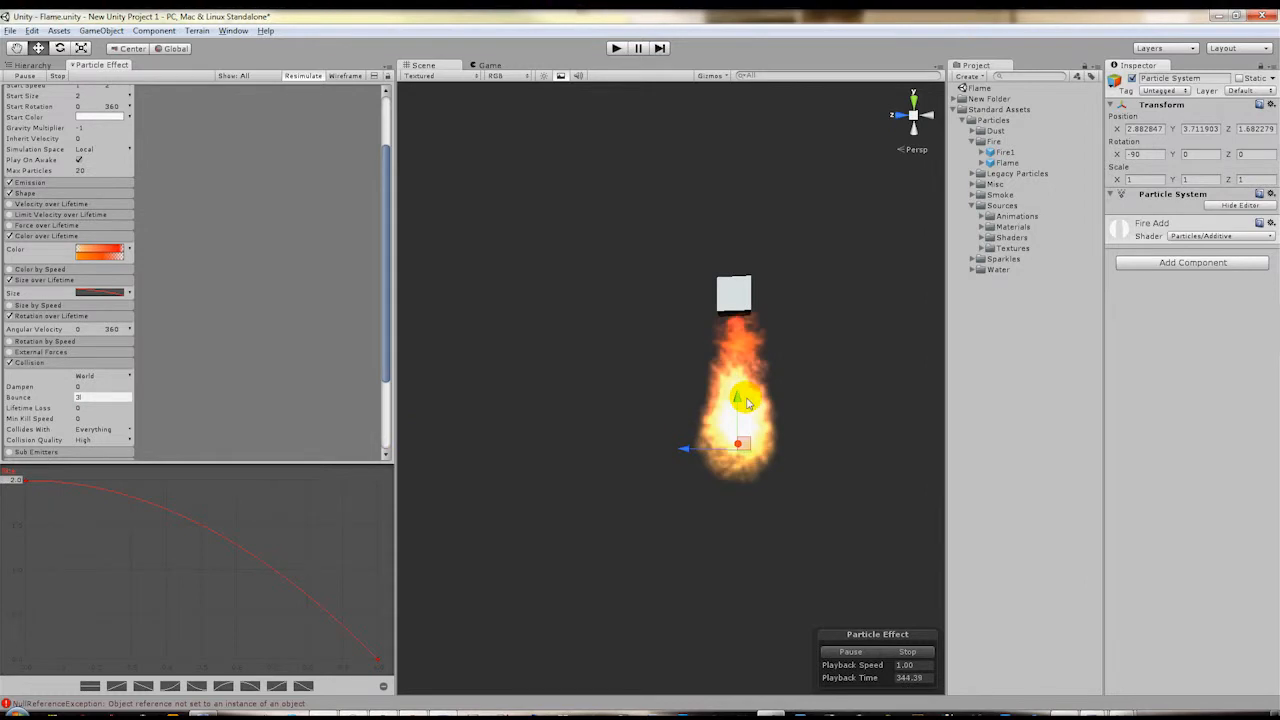
Set the Collision module's Bounce to 0.2
drag(100, 396, 56, 396)
text(1.)
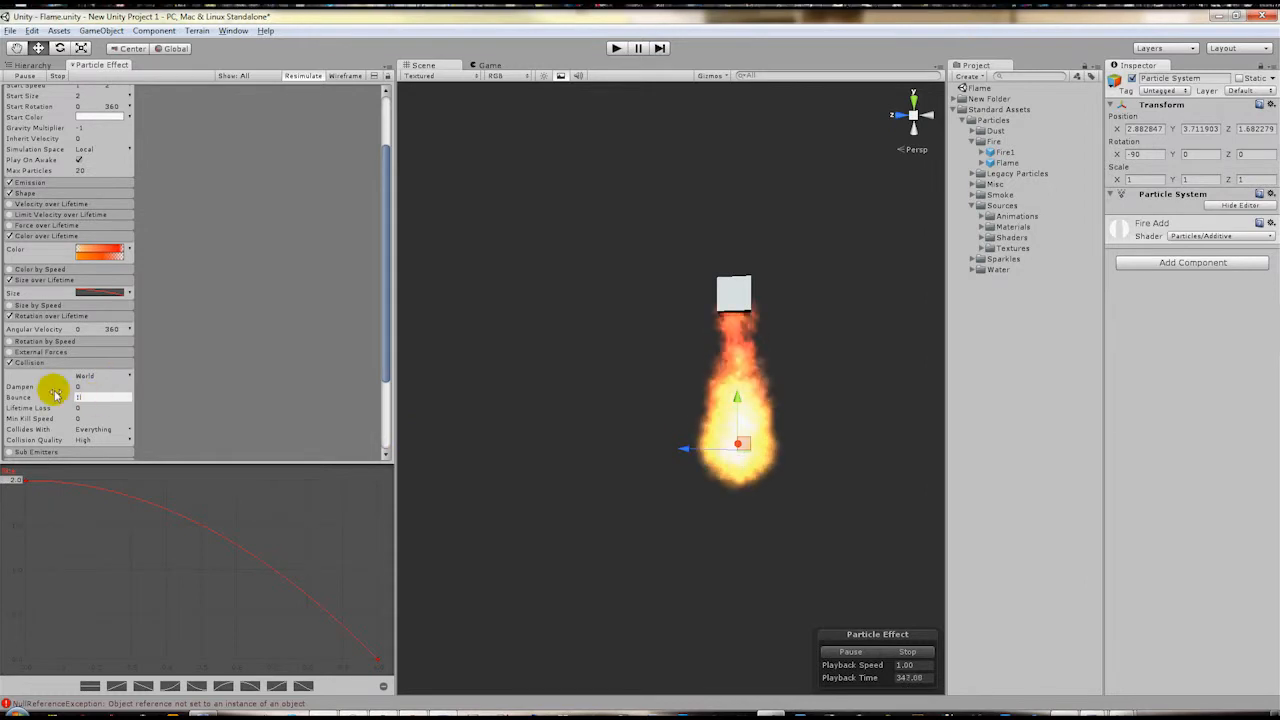
text(0)
Raise the fire particle system towards the cube to about Y 5.40 and set the Collision Lifetime Loss to 1
alt+drag(736, 484, 566, 455)
drag(662, 383, 657, 334)
alt+drag(570, 452, 686, 457)
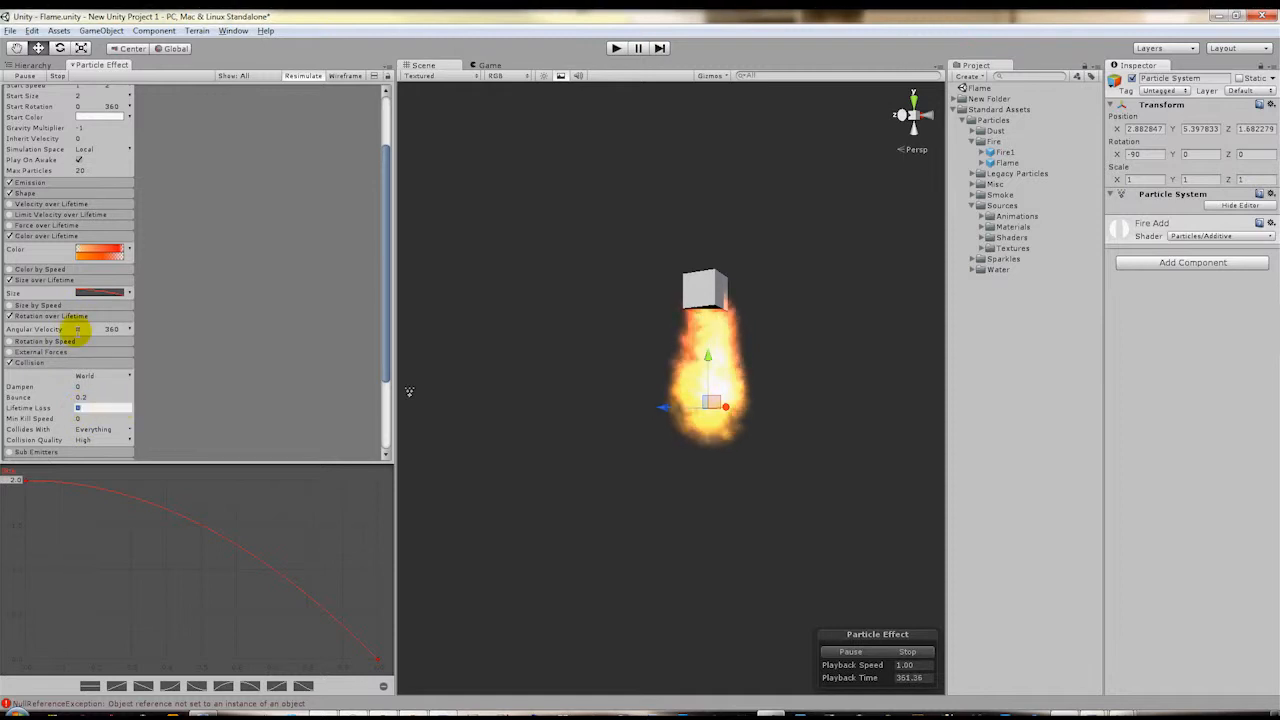
alt+drag(608, 351, 458, 412)
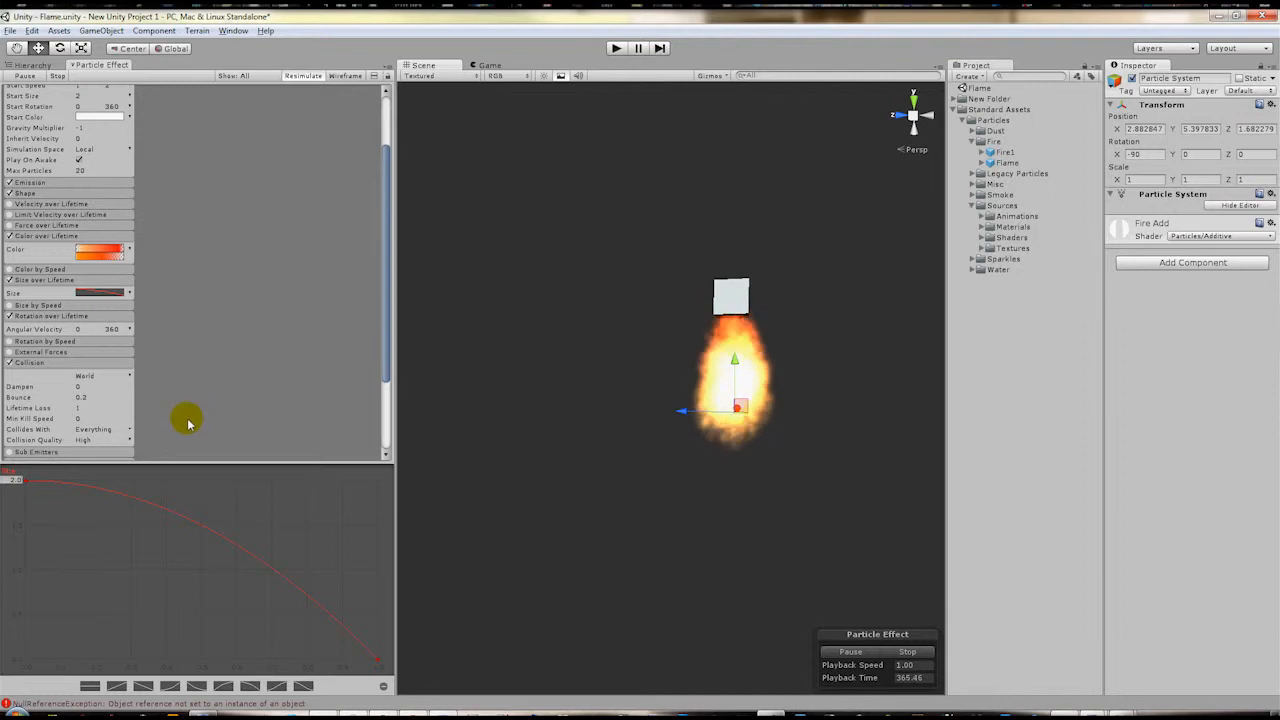
Enable the Sub Emitters module and create a new sub emitter for the first Collision slot
scroll(188, 423, down, 1)
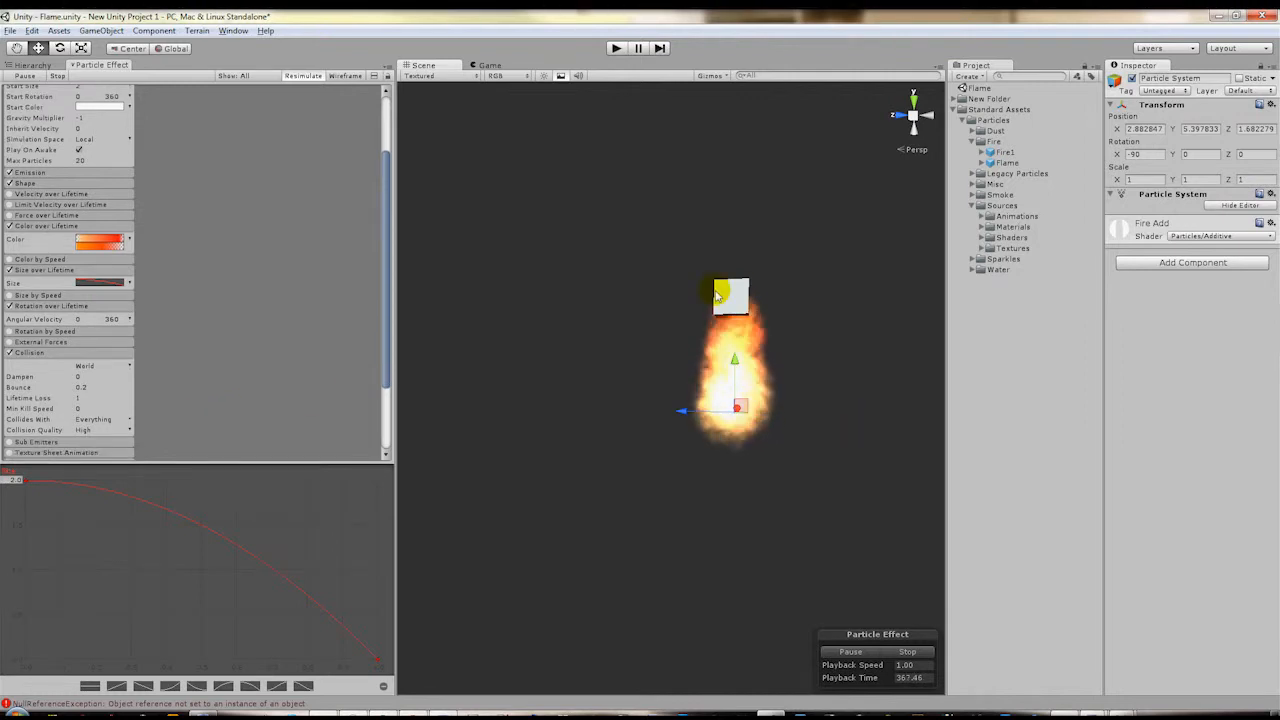
scroll(138, 430, down, 1)
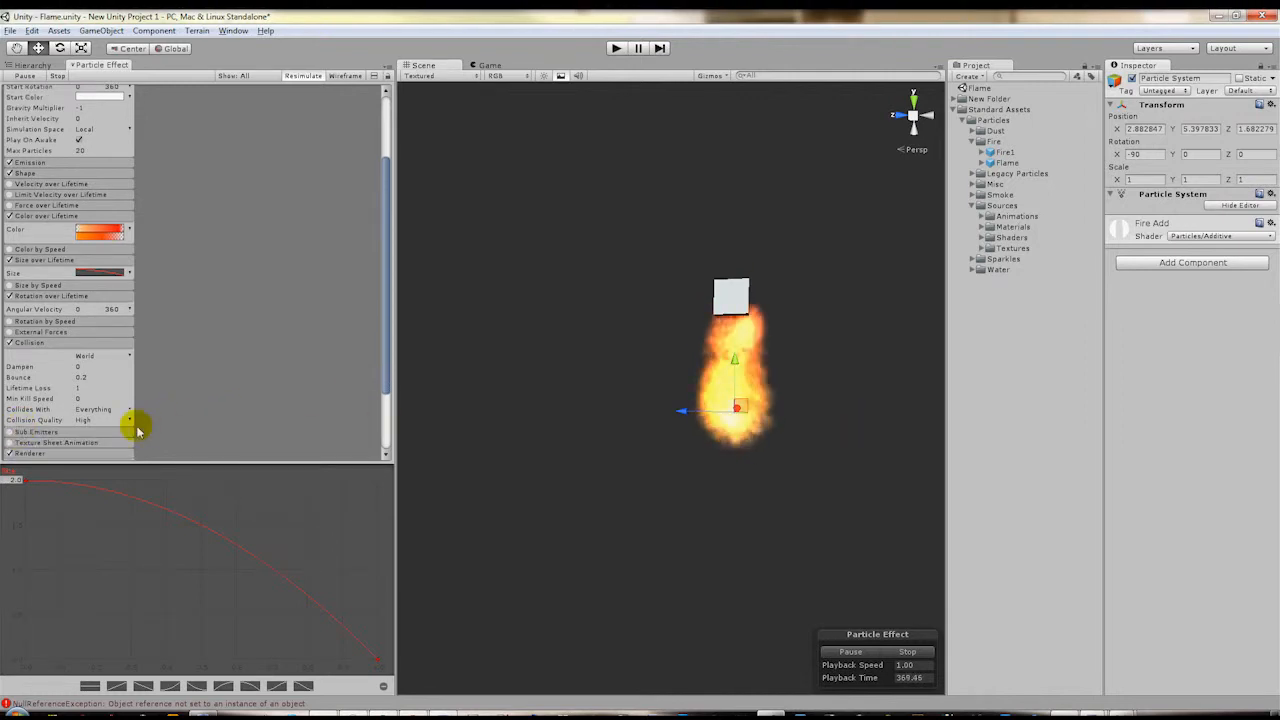
scroll(138, 430, down, 3)
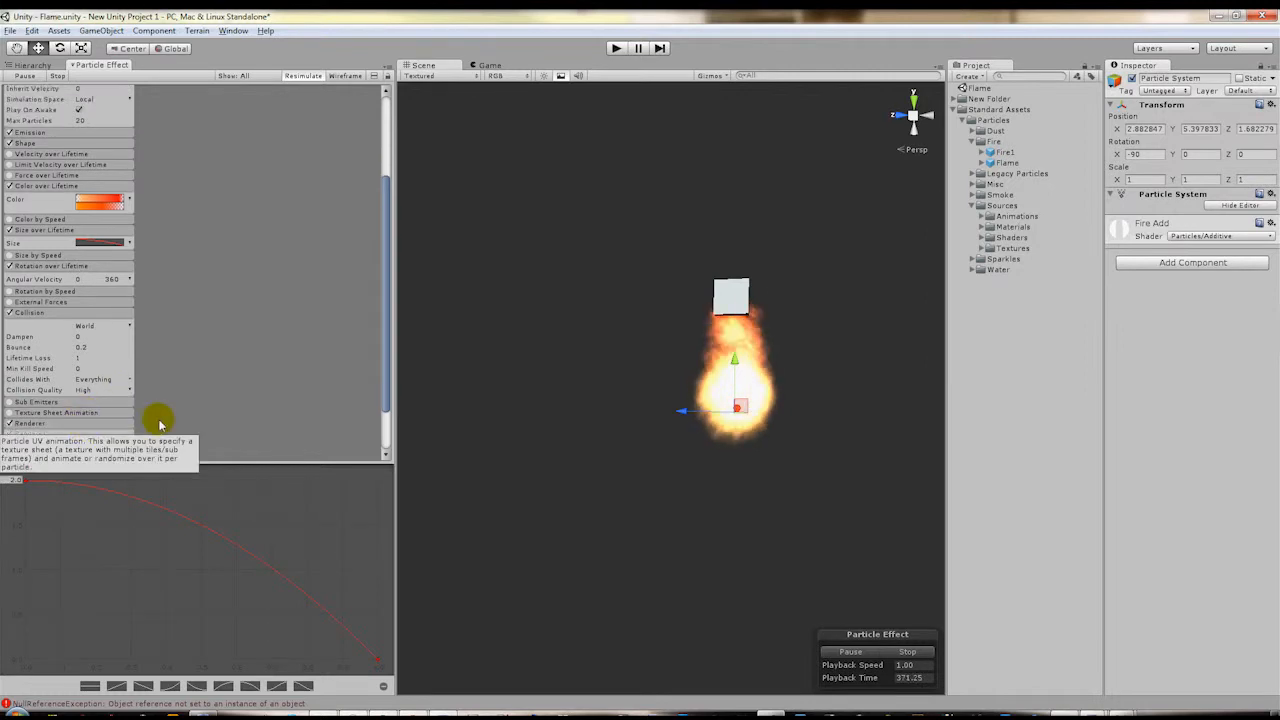
click(14, 392)
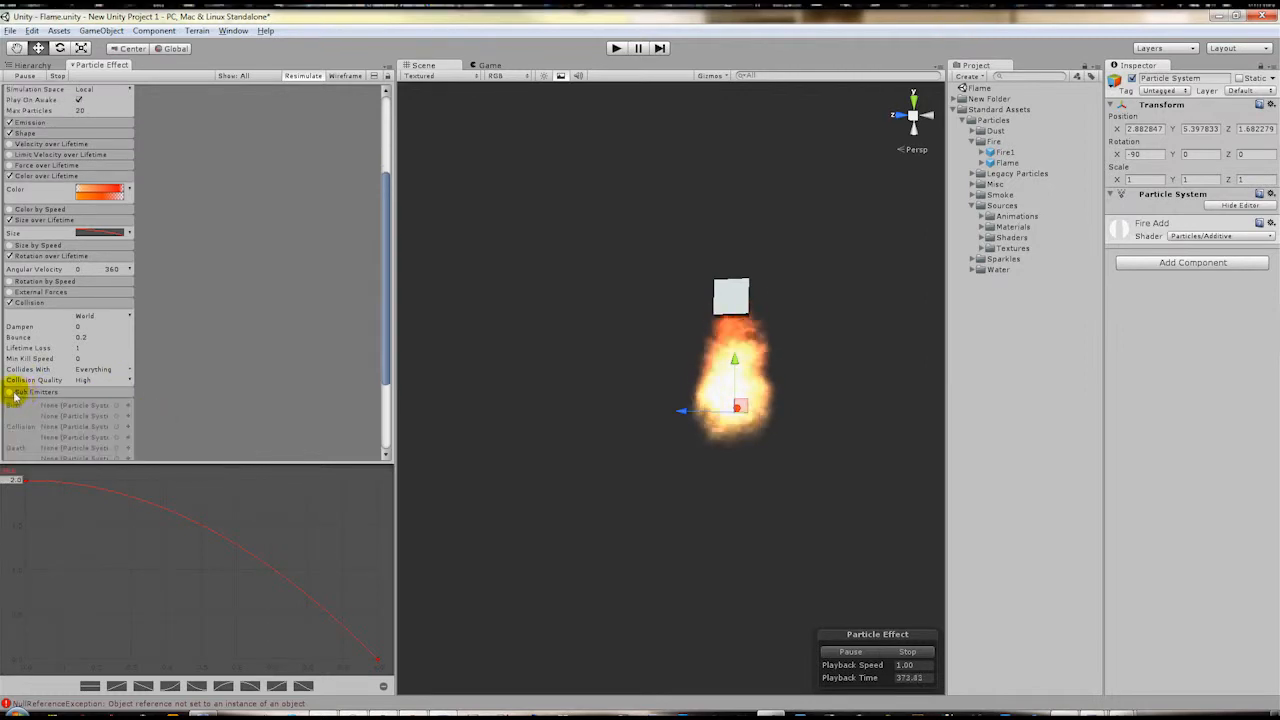
scroll(66, 405, down, 2)
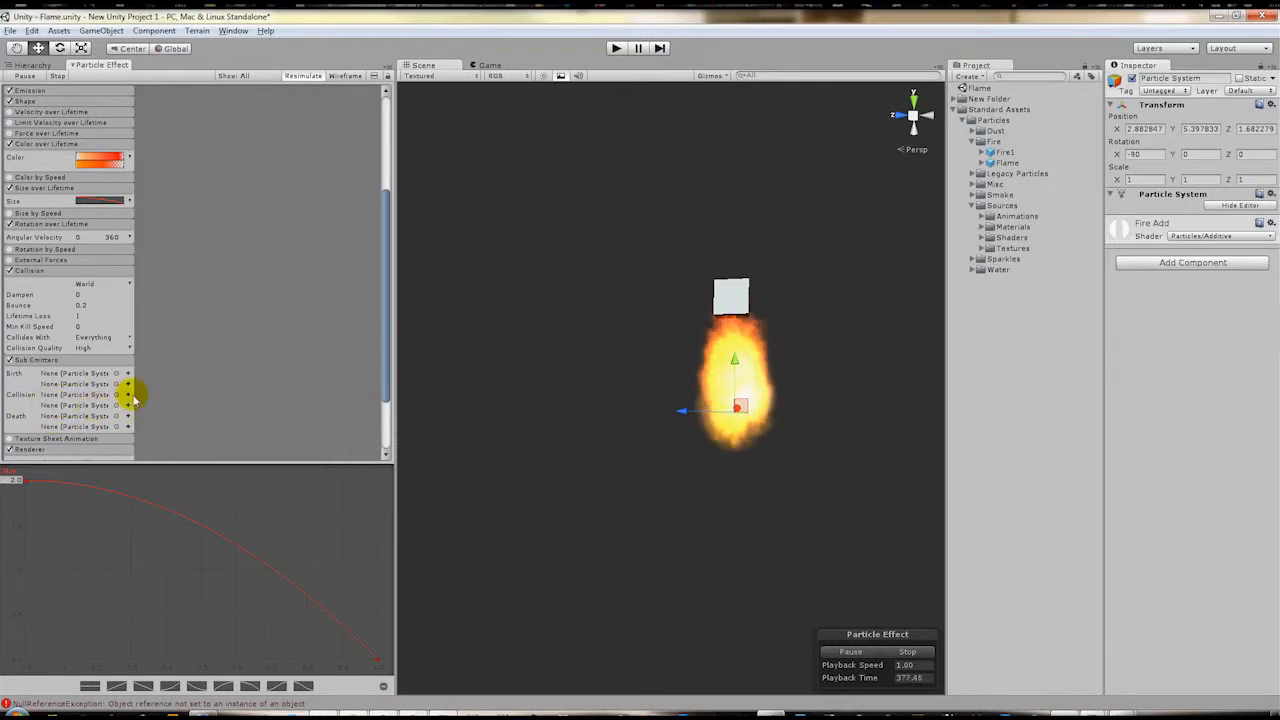
click(128, 394)
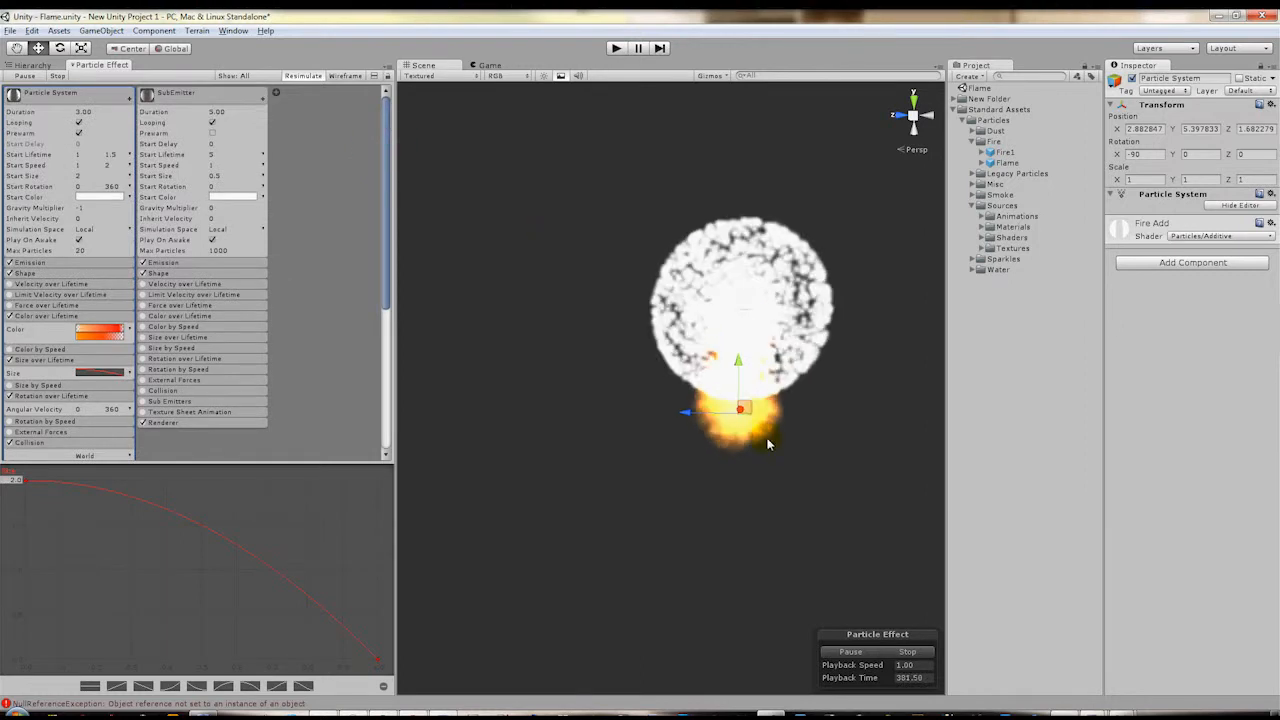
Examine the white collision particles around the cube from several angles and select the sub emitter in the scene
alt+drag(791, 466, 603, 430)
scroll(720, 314, up, 3)
alt+drag(720, 314, 690, 342)
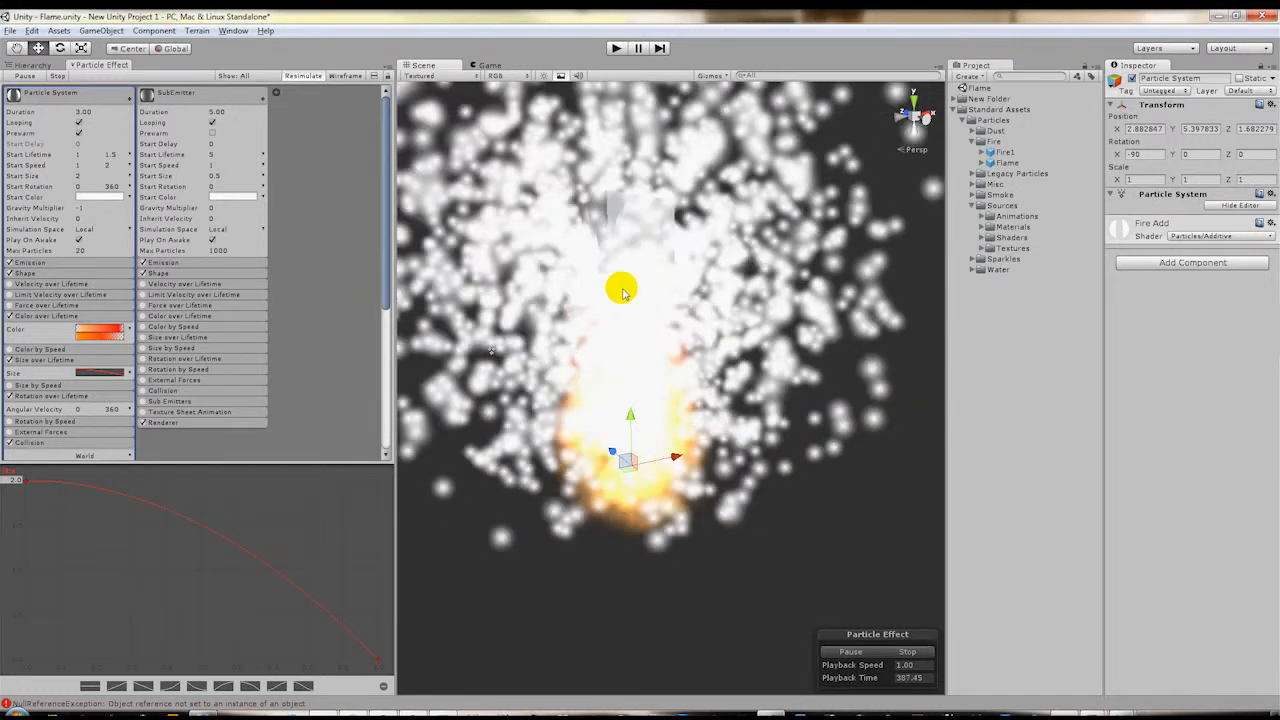
scroll(622, 293, down, 1)
drag(622, 293, 654, 468)
drag(606, 167, 372, 266)
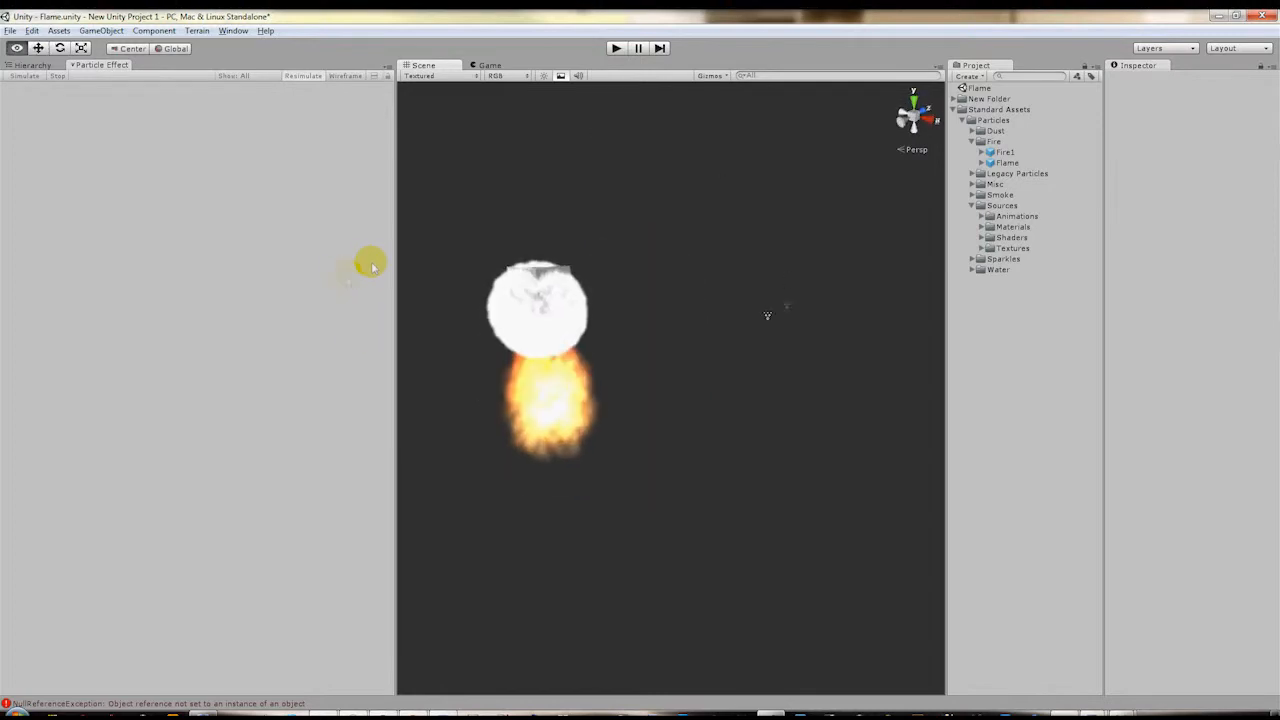
drag(450, 230, 592, 500)
alt+drag(592, 505, 744, 524)
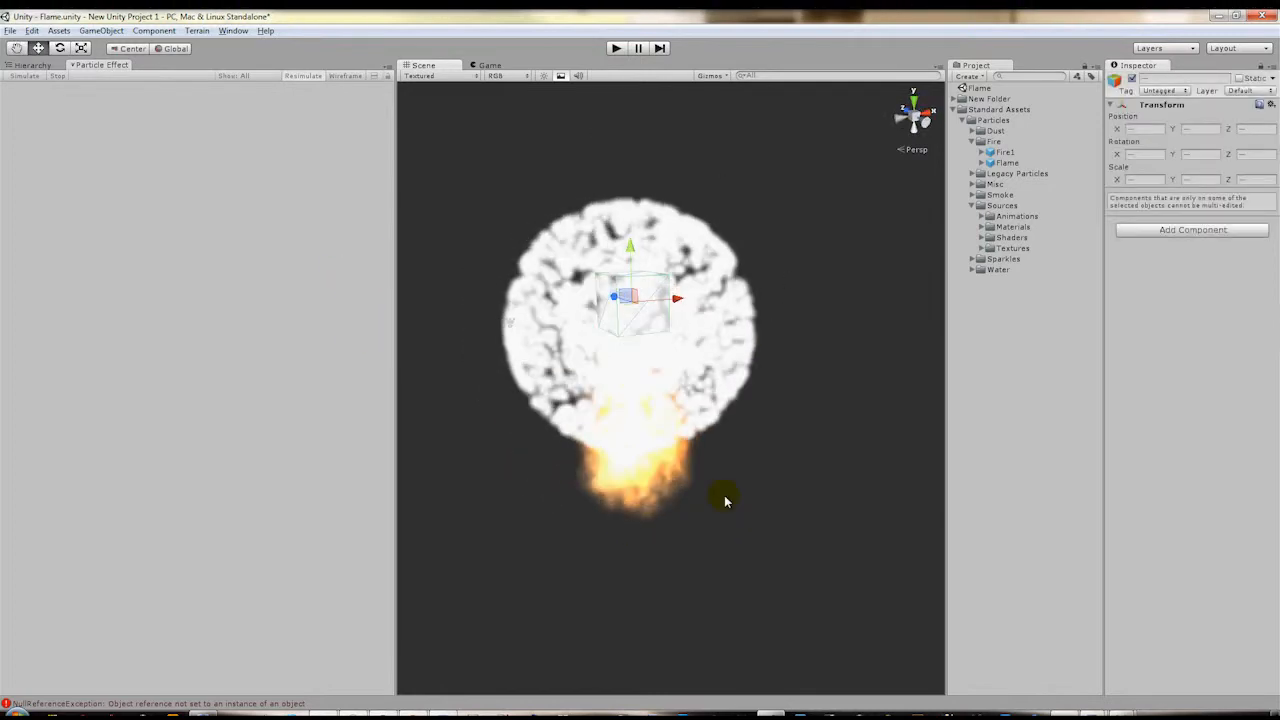
click(655, 488)
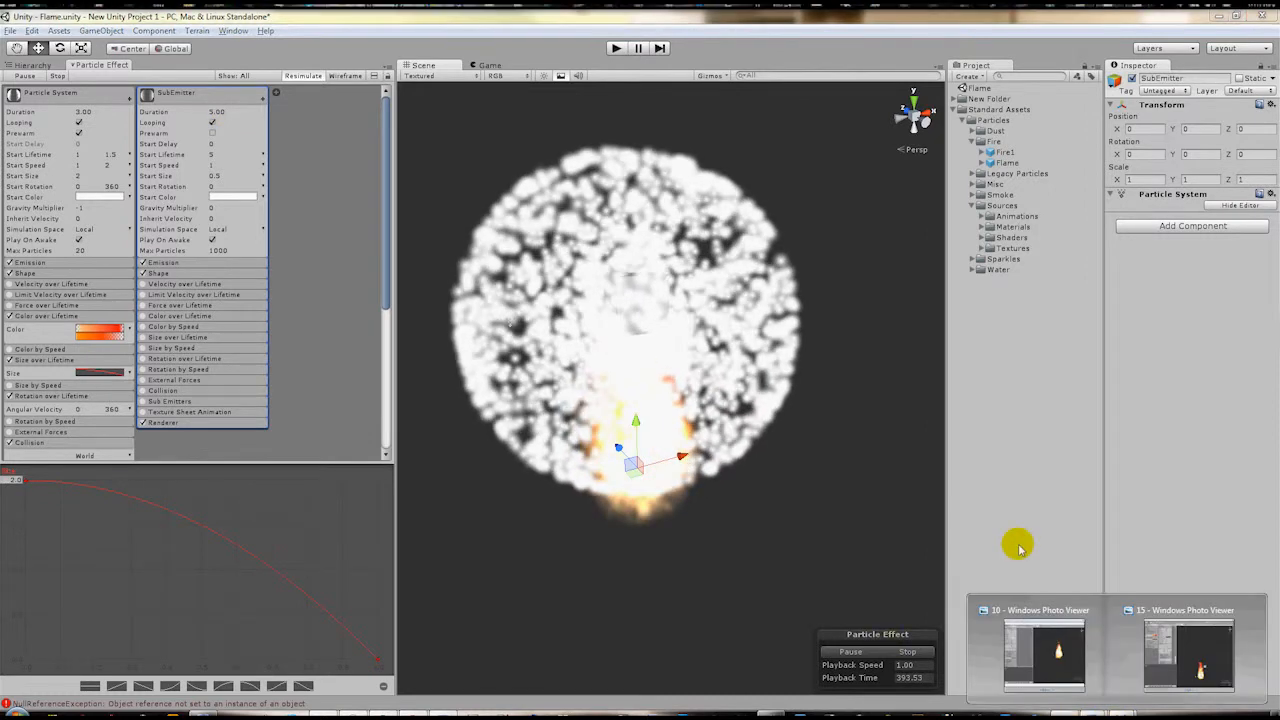
alt+drag(750, 544, 762, 516)
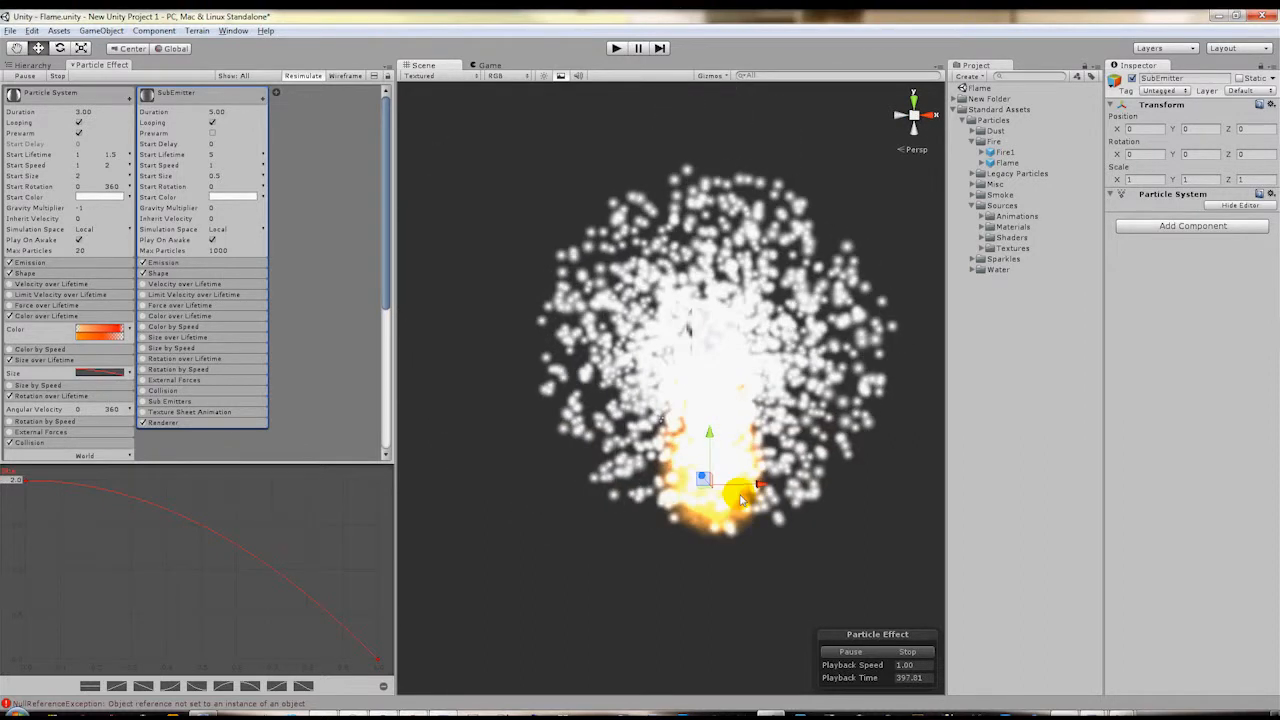
Set the sub emitter's Duration to 1 and its Start Lifetime to 2
click(236, 112)
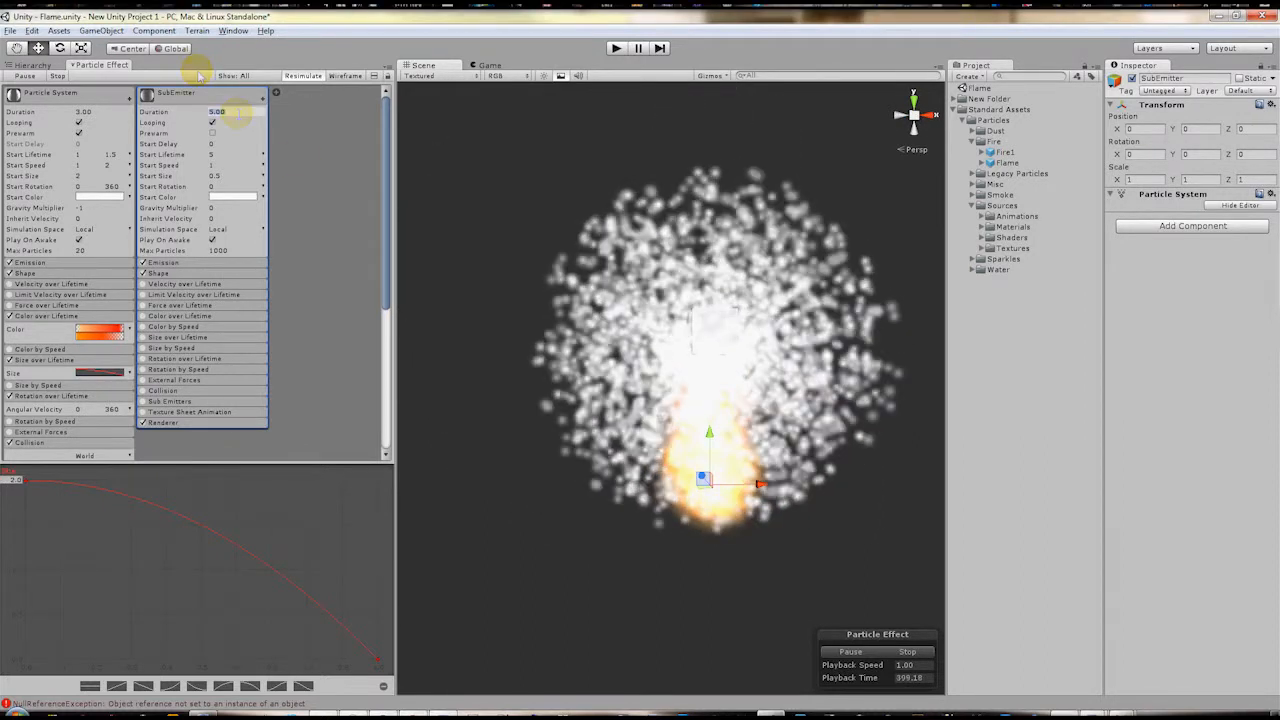
text(1)
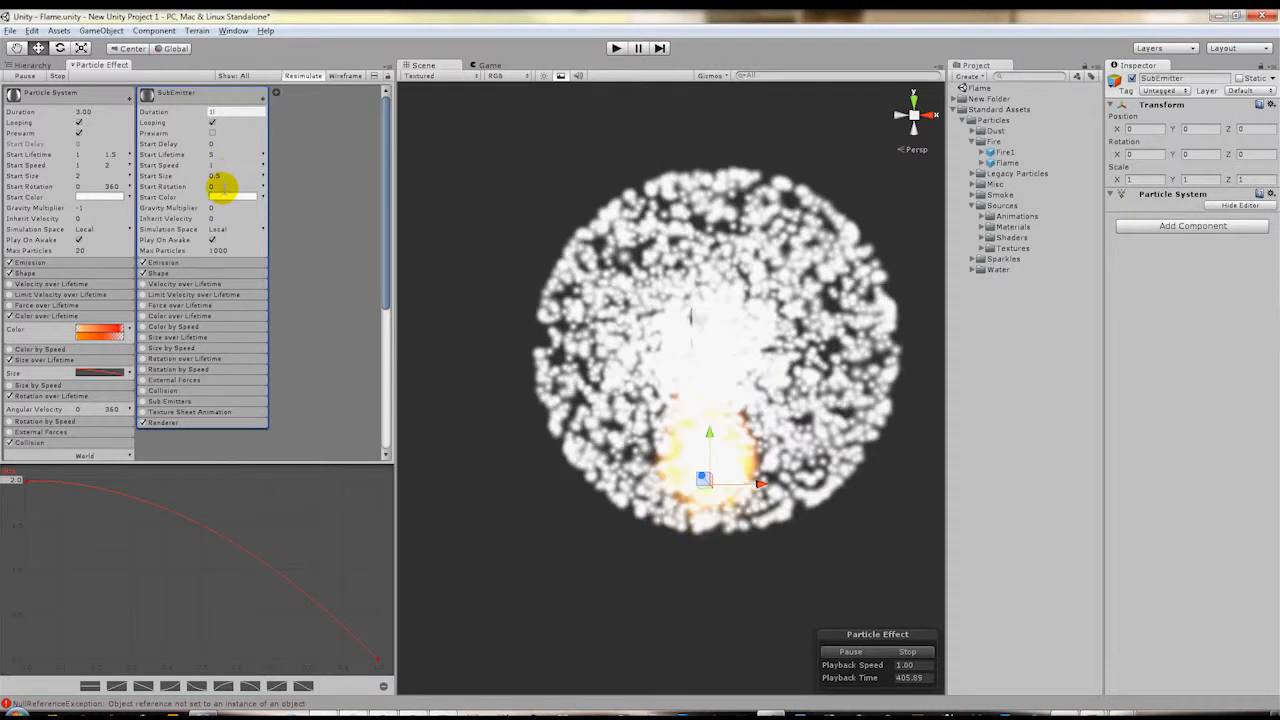
click(221, 154)
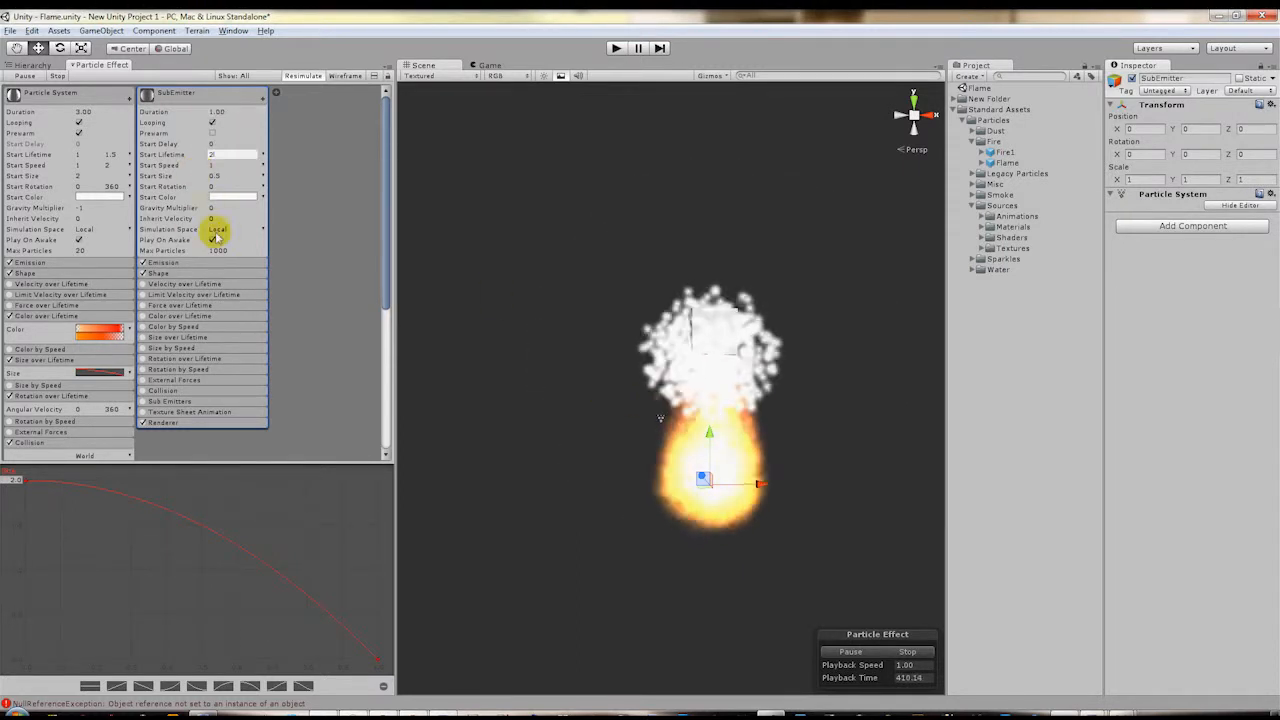
Set the sub emitter's Gravity Multiplier to -1 and check how its particles rise above the cube
click(228, 207)
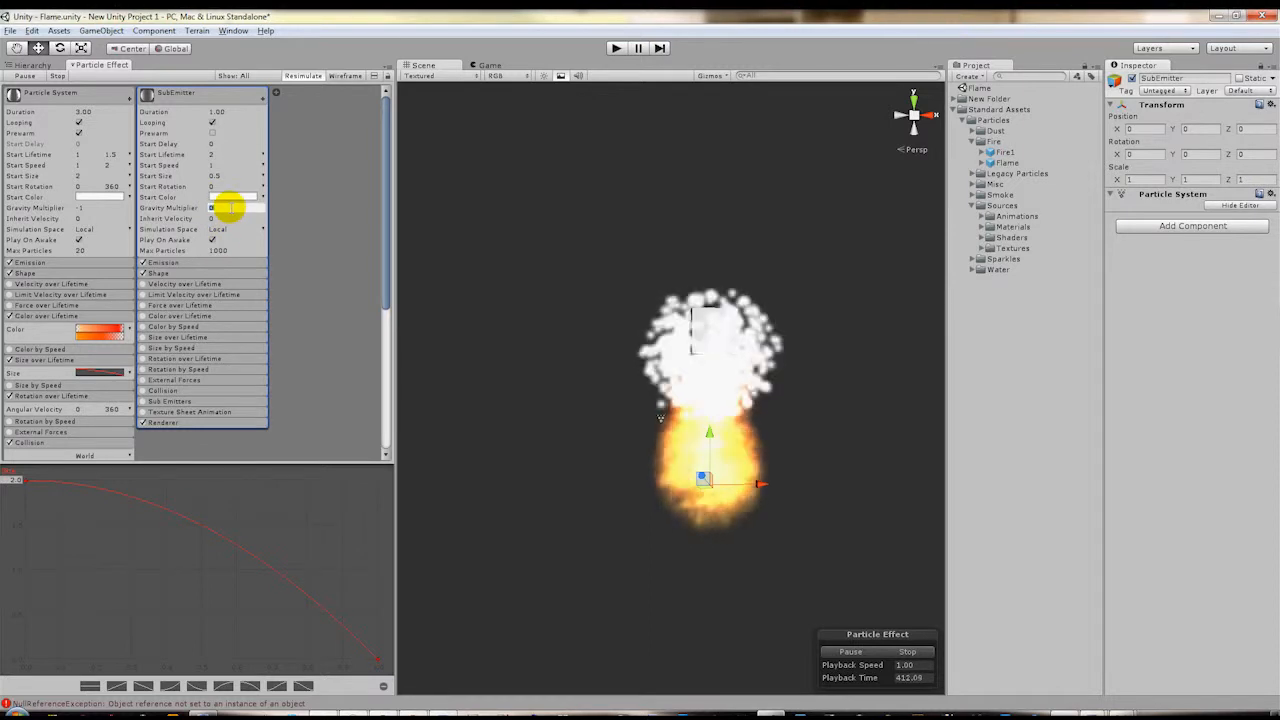
text(-1)
drag(801, 320, 801, 387)
middle_drag(801, 387, 711, 490)
alt+drag(738, 423, 714, 445)
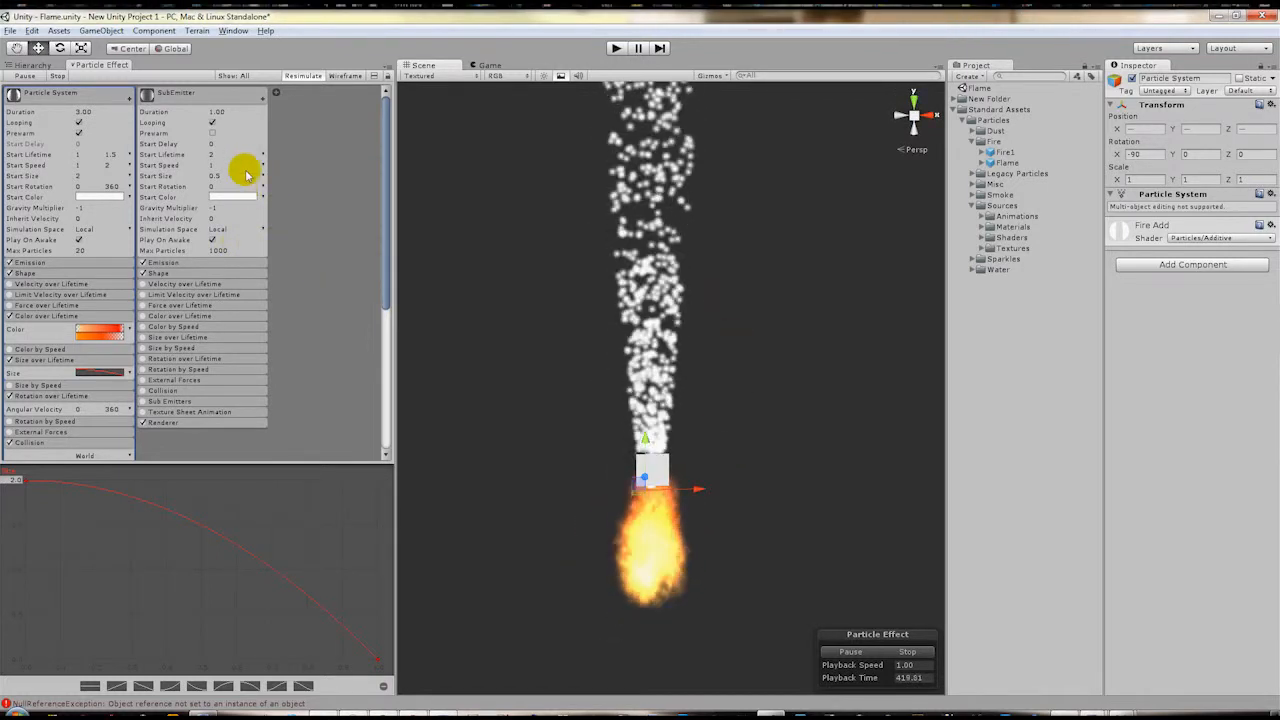
scroll(634, 475, down, 3)
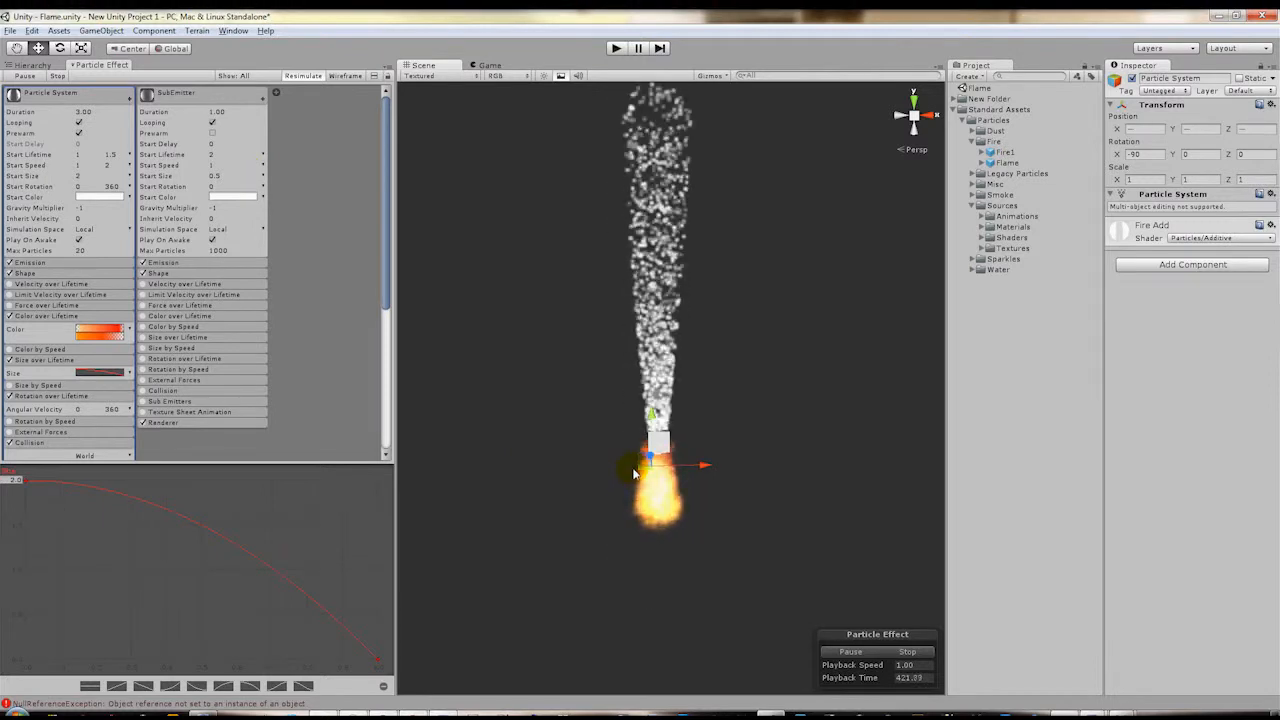
scroll(634, 468, up, 3)
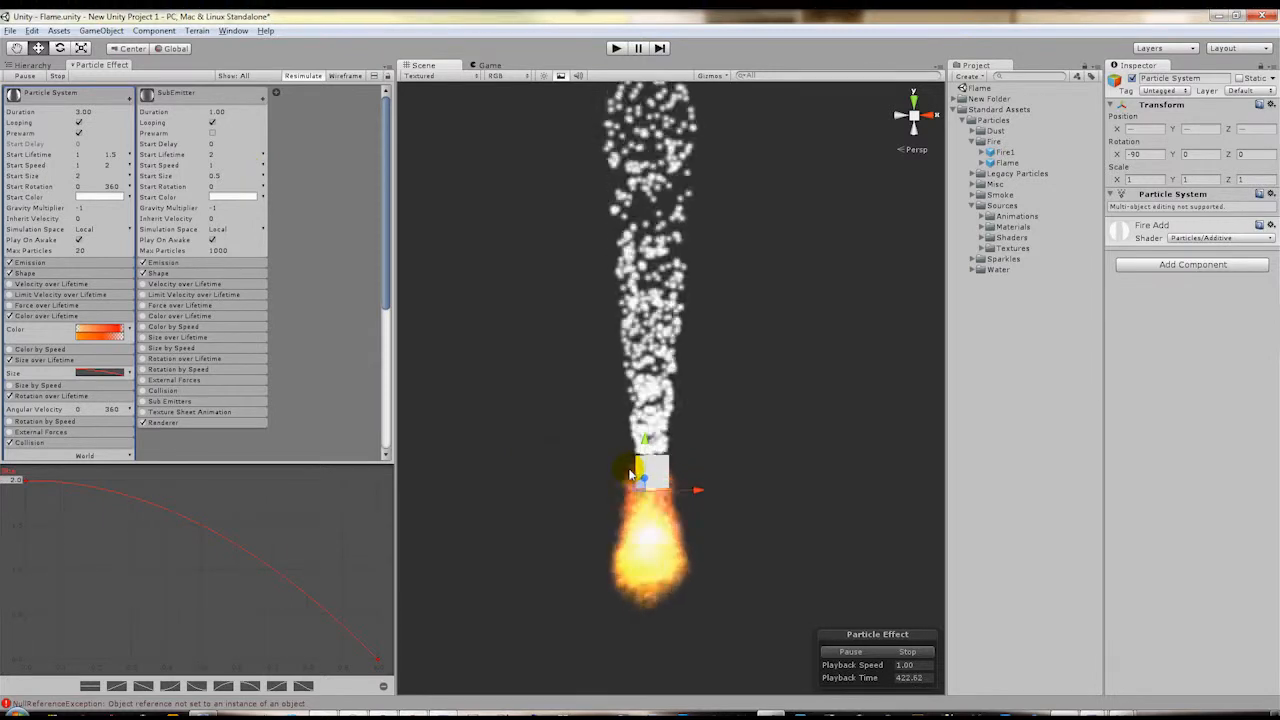
Try a Start Lifetime of 1 on the sub emitter, and restore it to 2
click(224, 154)
text(1)
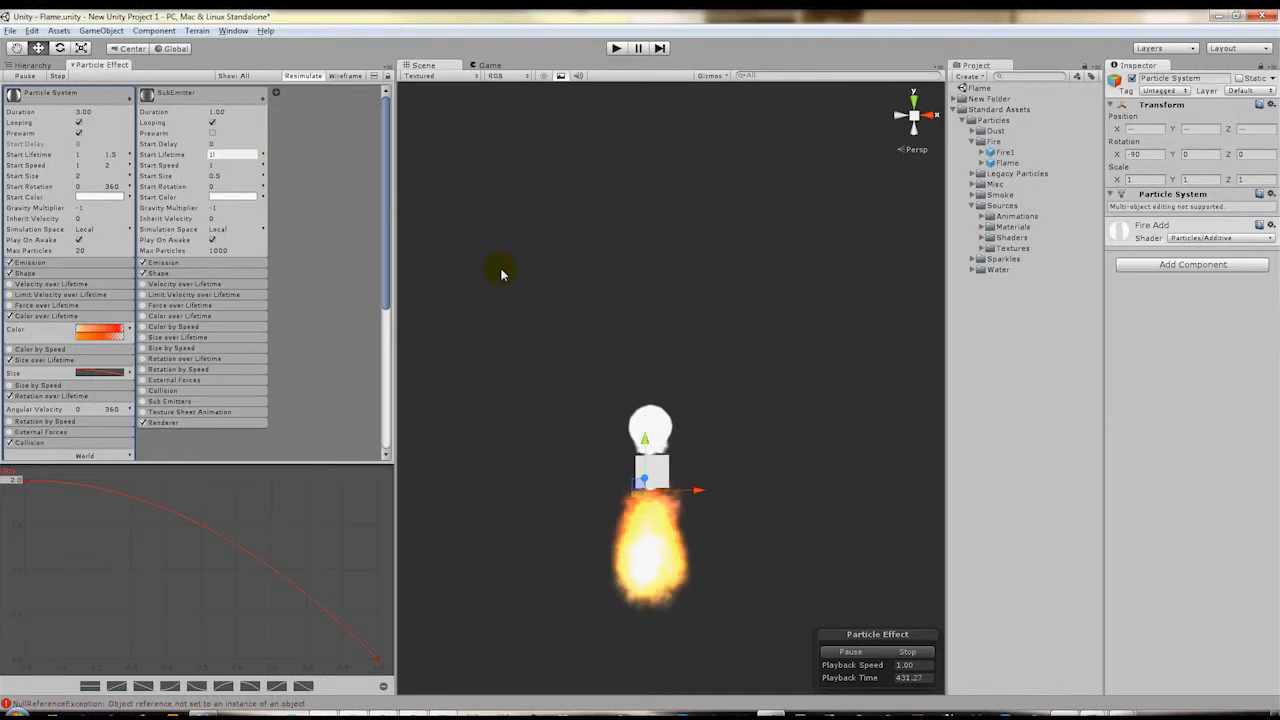
drag(183, 150, 250, 172)
Select only the fire particle system beneath the cube and inspect the particle column rising above it
click(588, 248)
alt+drag(588, 248, 606, 275)
click(590, 518)
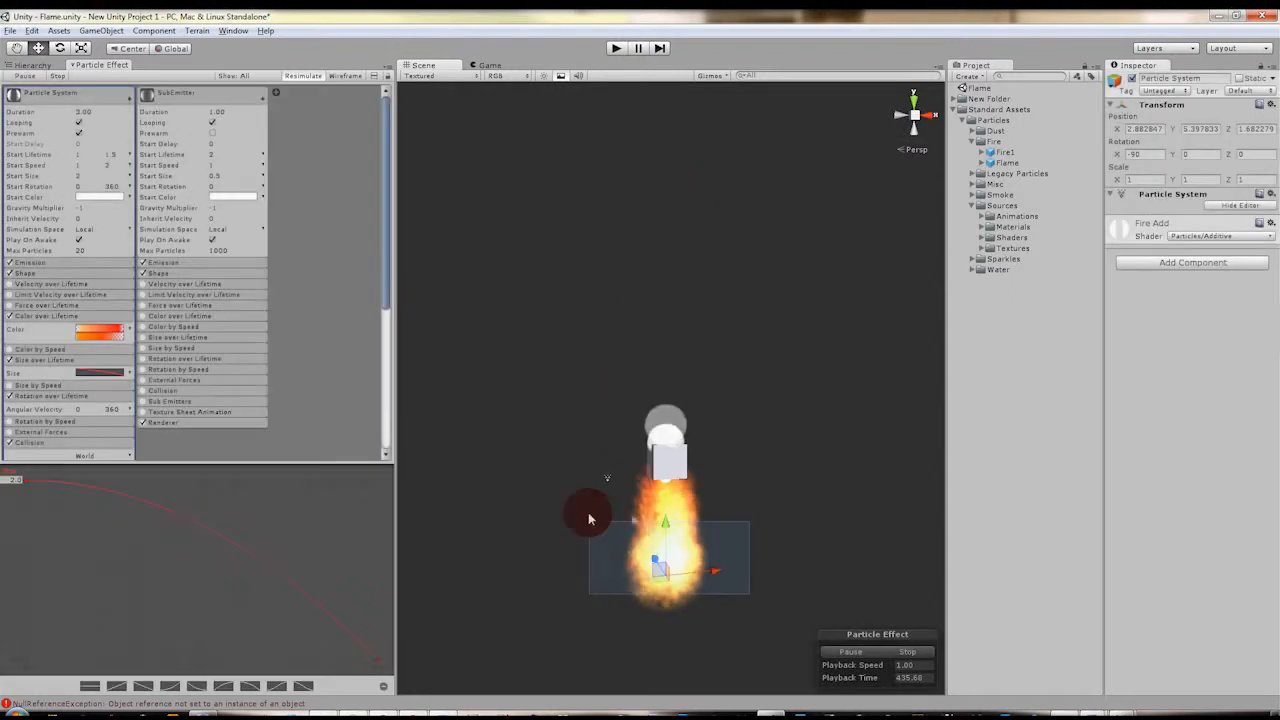
alt+drag(655, 535, 638, 511)
alt+drag(686, 453, 696, 539)
alt+drag(631, 432, 737, 443)
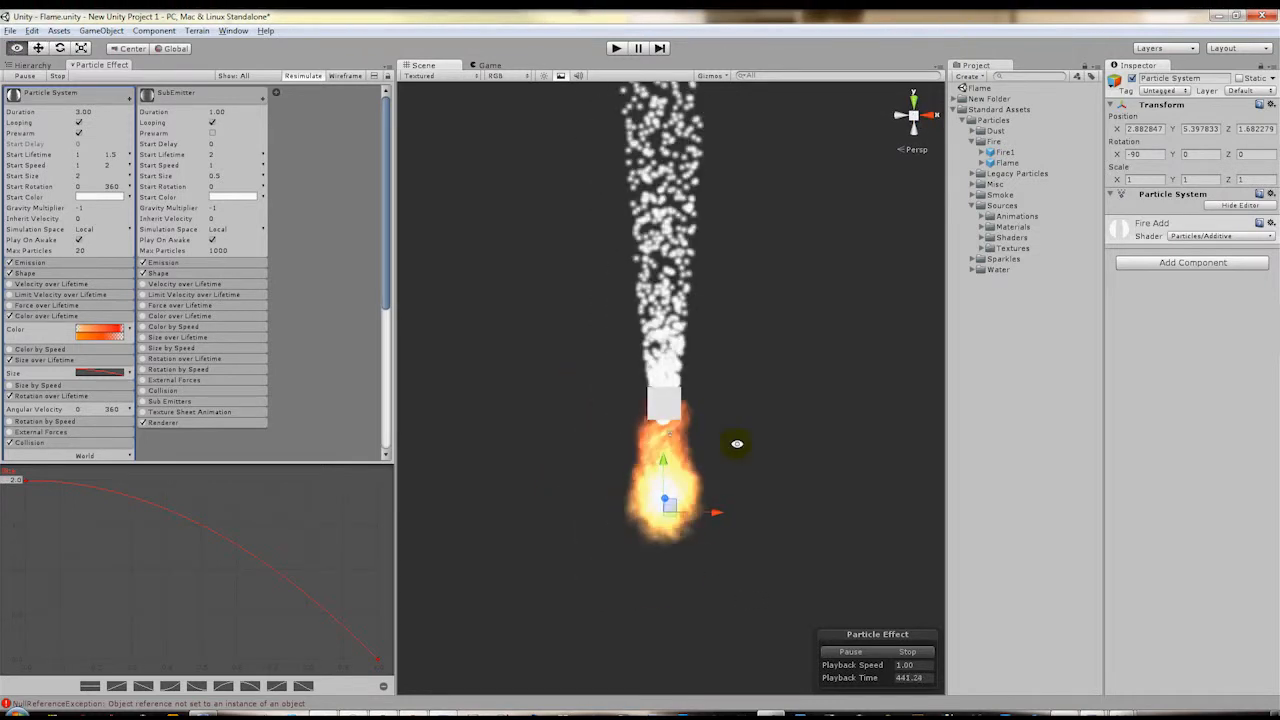
scroll(737, 443, up, 3)
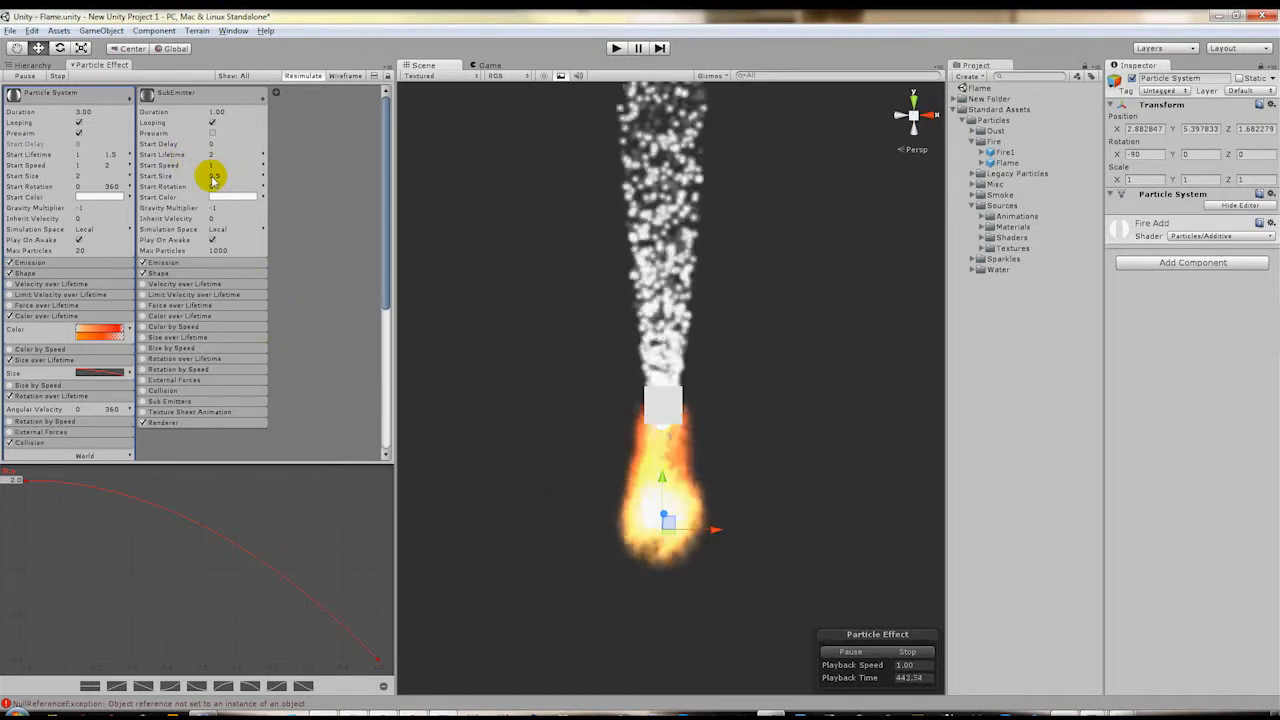
Try a Start Size of 20 on the sub emitter, and settle on 3
click(218, 176)
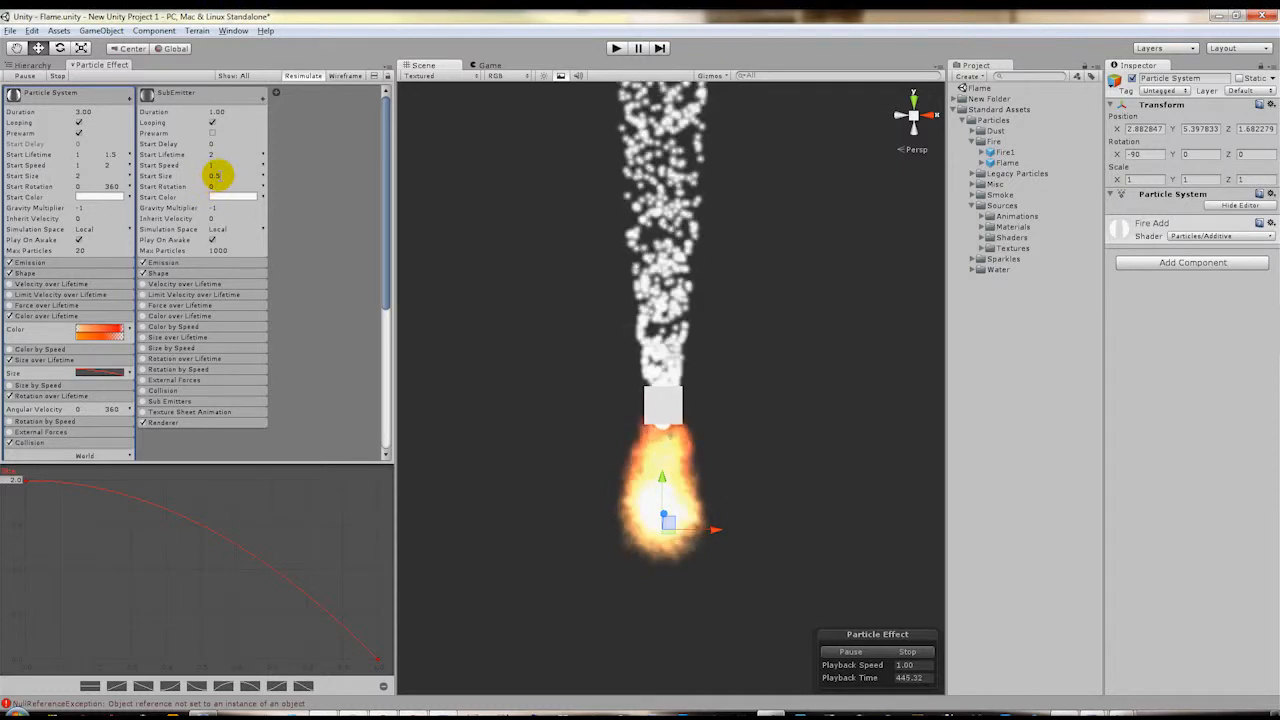
text(20)
drag(219, 179, 203, 177)
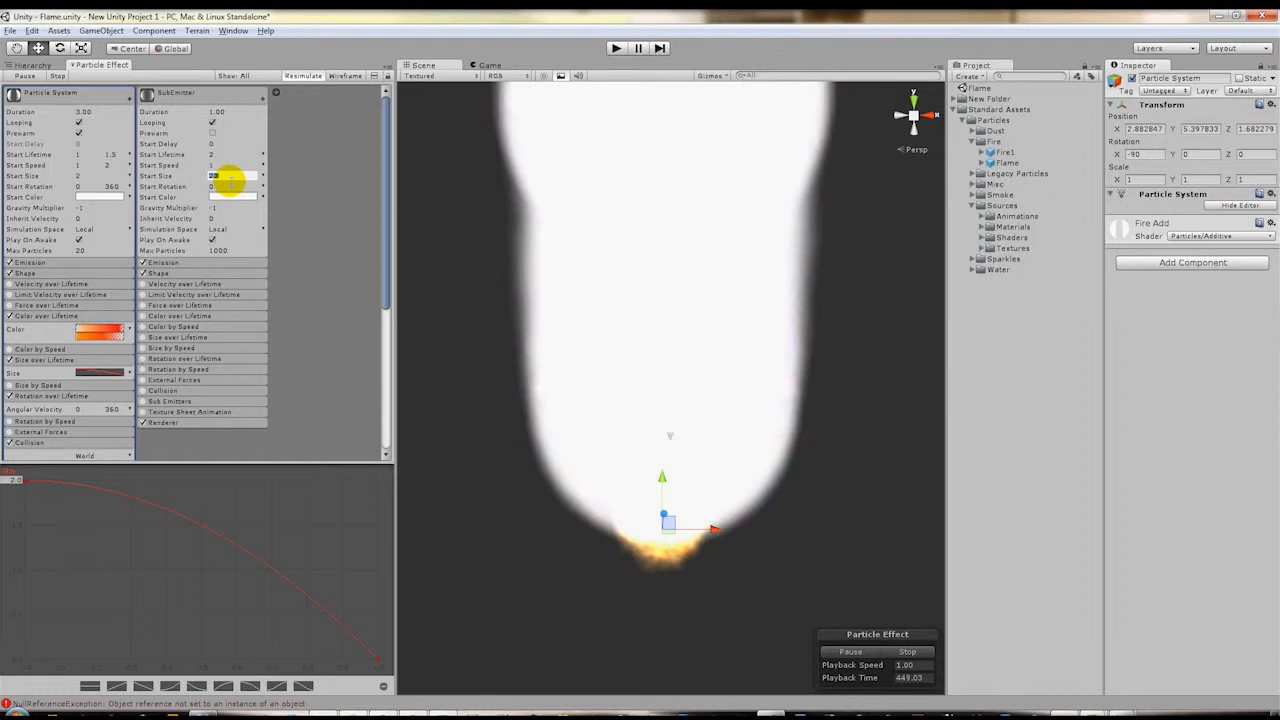
text(3)
Set the sub emitter's Max Particles to 10 and check the effect in the scene
click(240, 249)
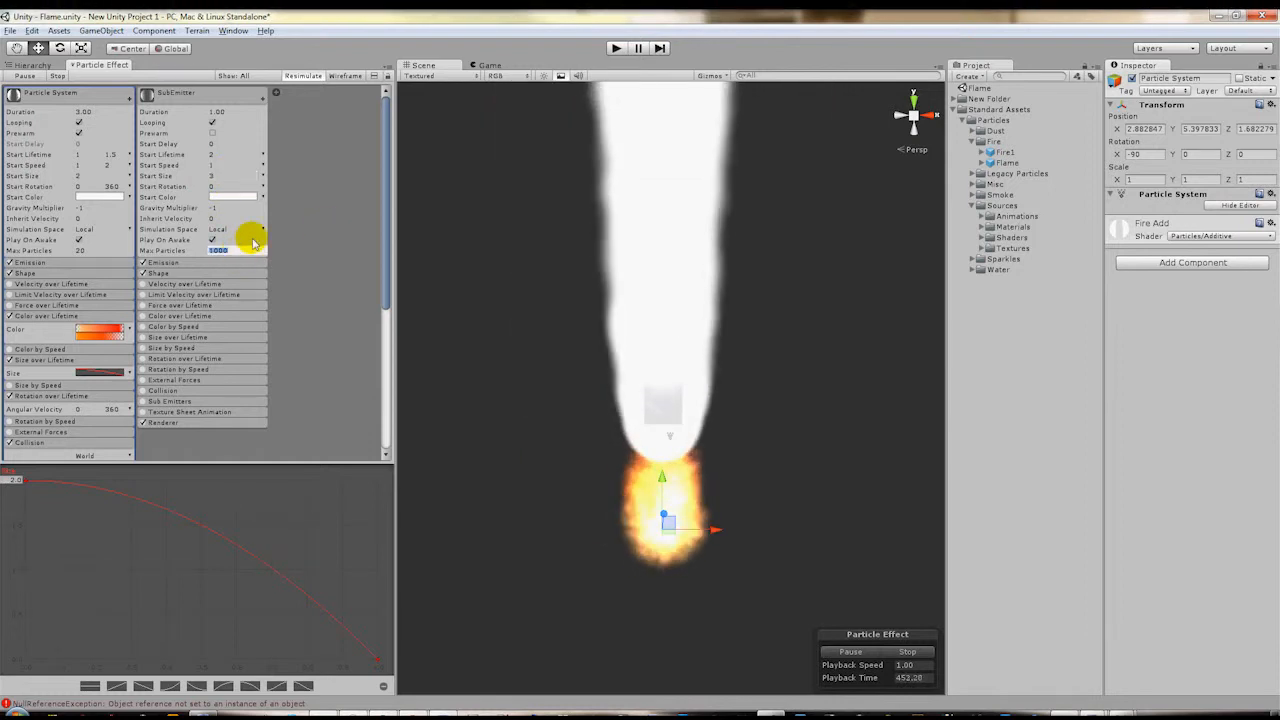
text(1)
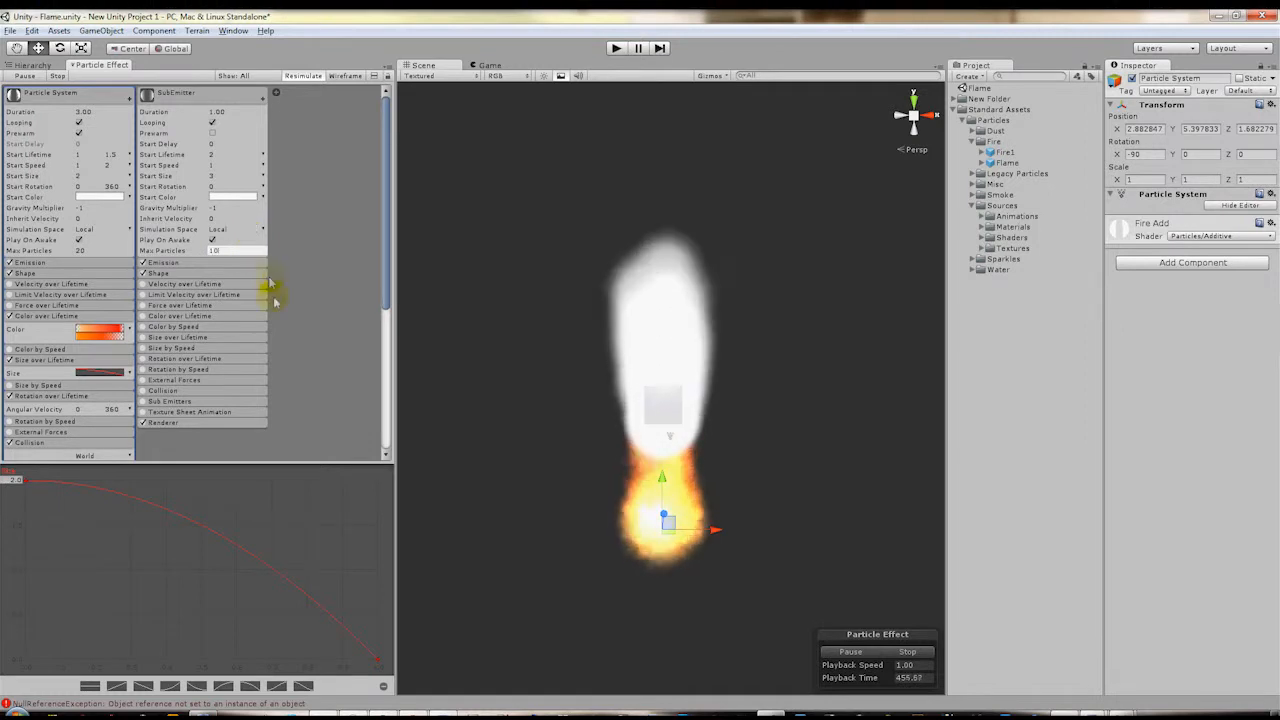
alt+drag(655, 400, 602, 340)
Change the sub emitter's Start Color to a translucent dark grey with red, green, blue and alpha at 48
click(233, 198)
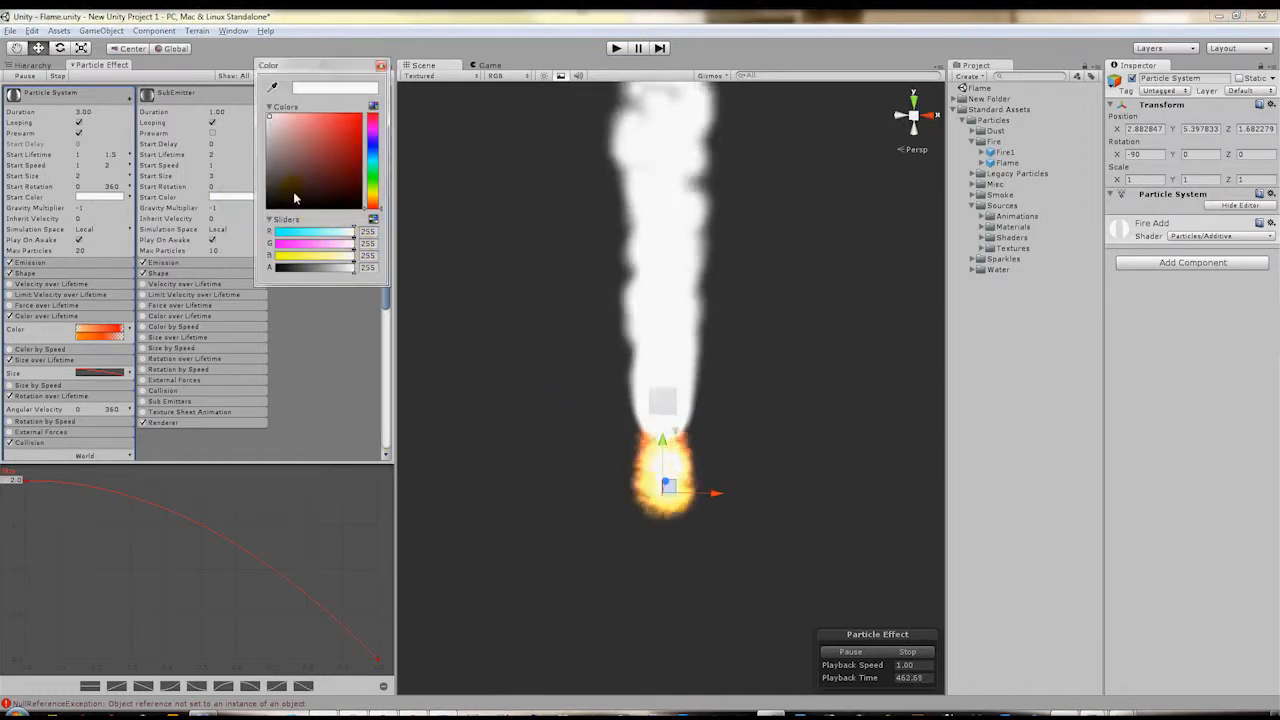
click(268, 187)
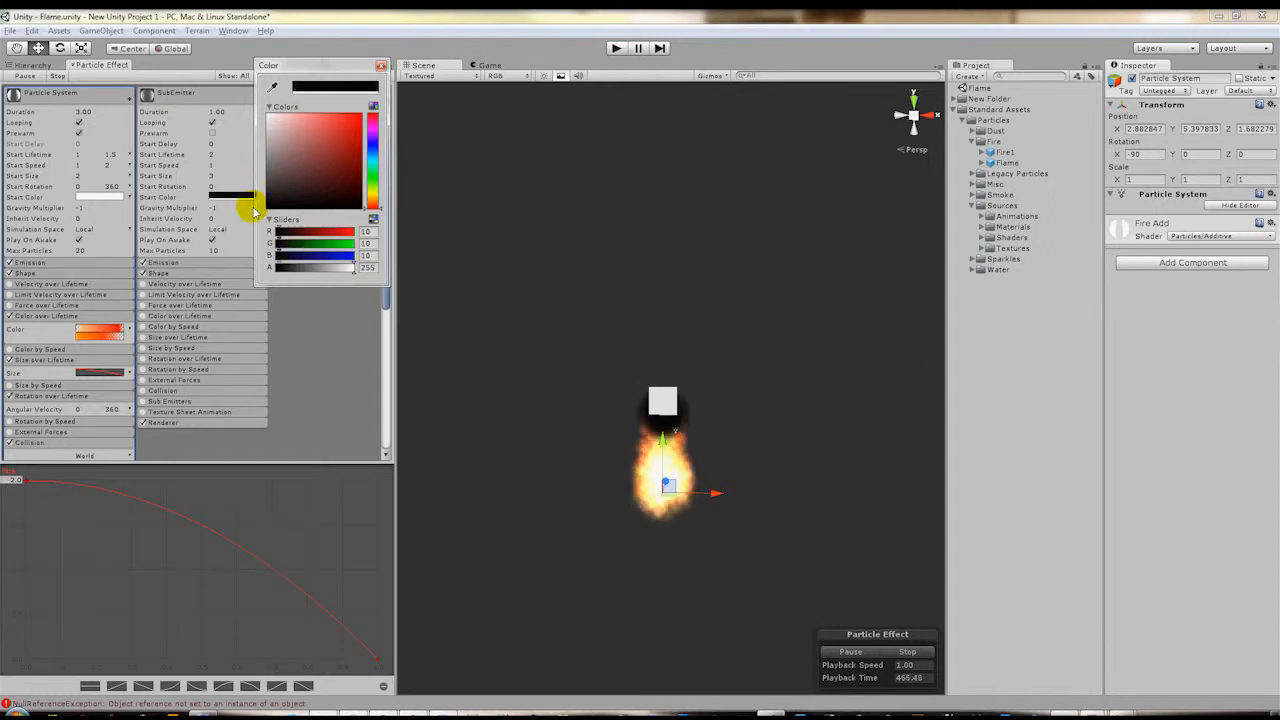
drag(254, 214, 247, 188)
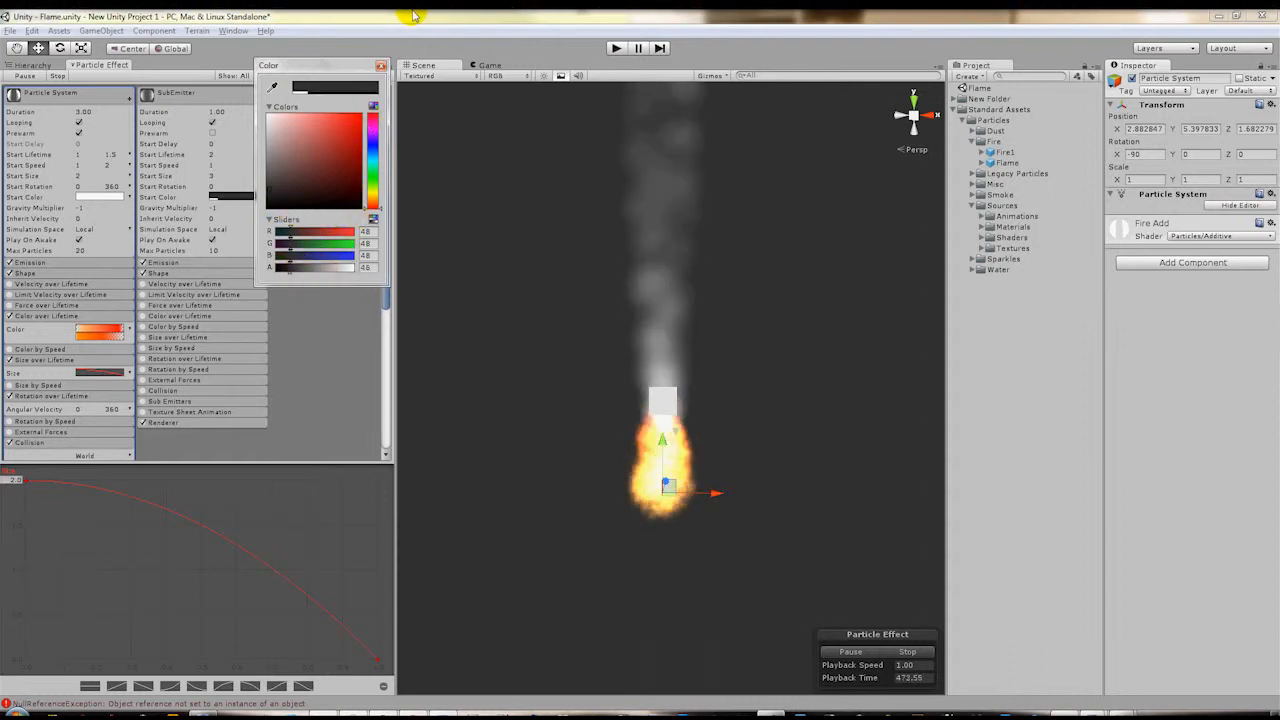
click(380, 66)
Assign the Fire Add material to the sub emitter's Renderer
click(214, 423)
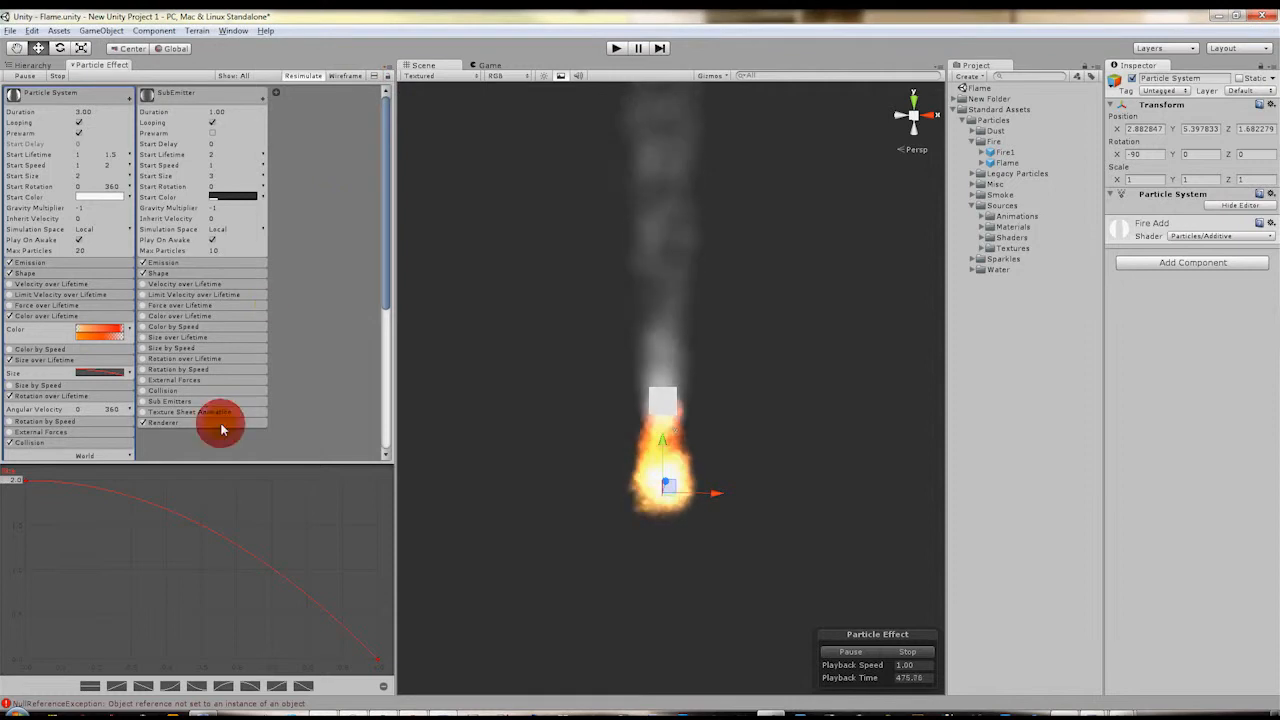
scroll(226, 437, down, 1)
click(261, 447)
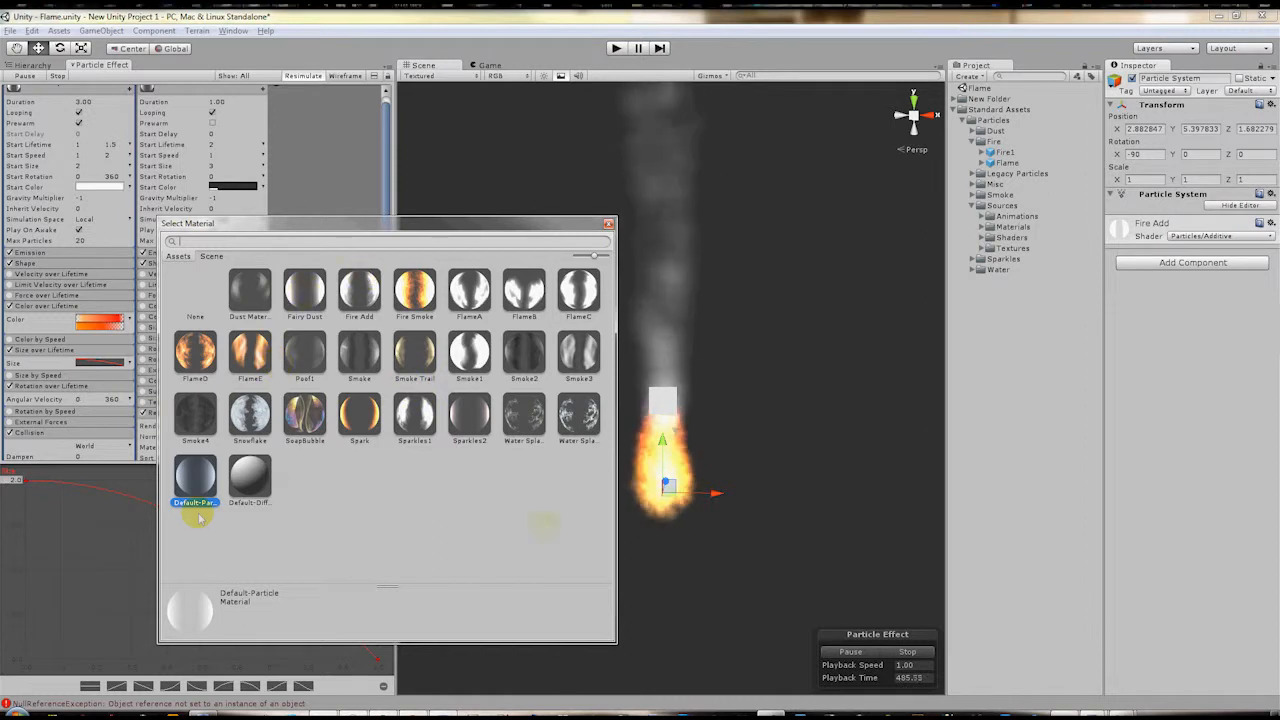
click(359, 290)
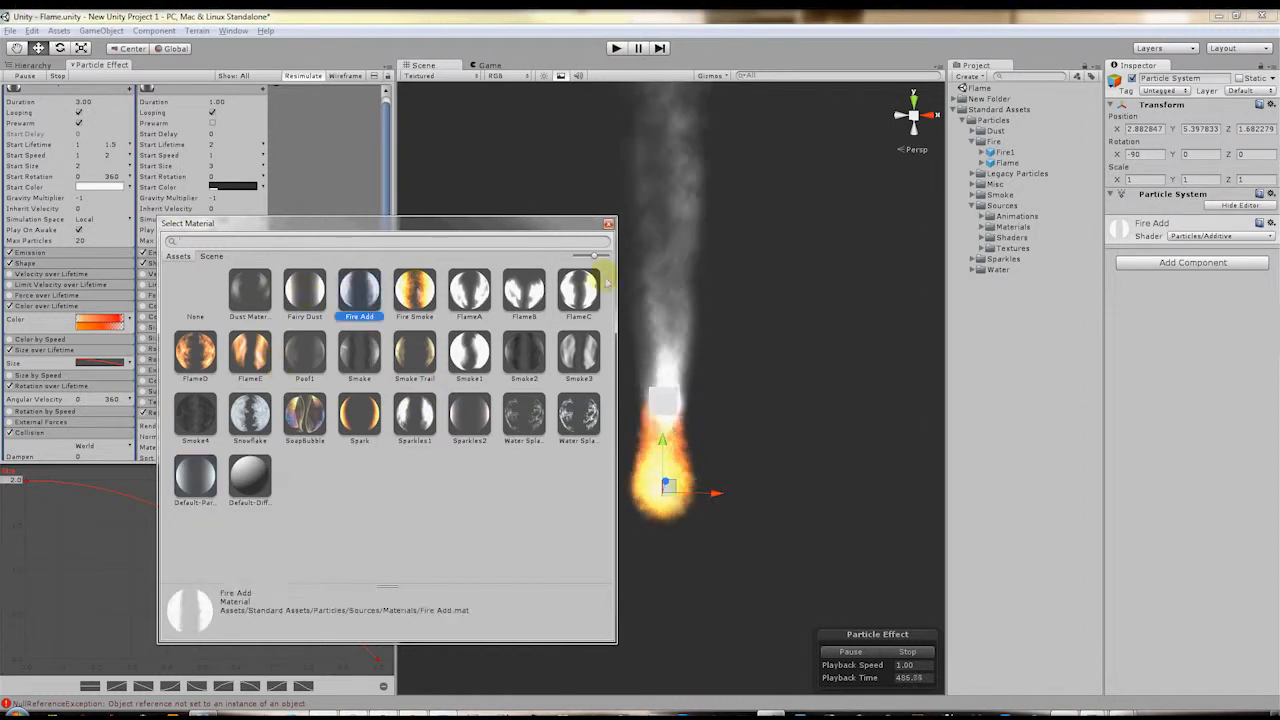
click(609, 225)
alt+drag(610, 228, 414, 323)
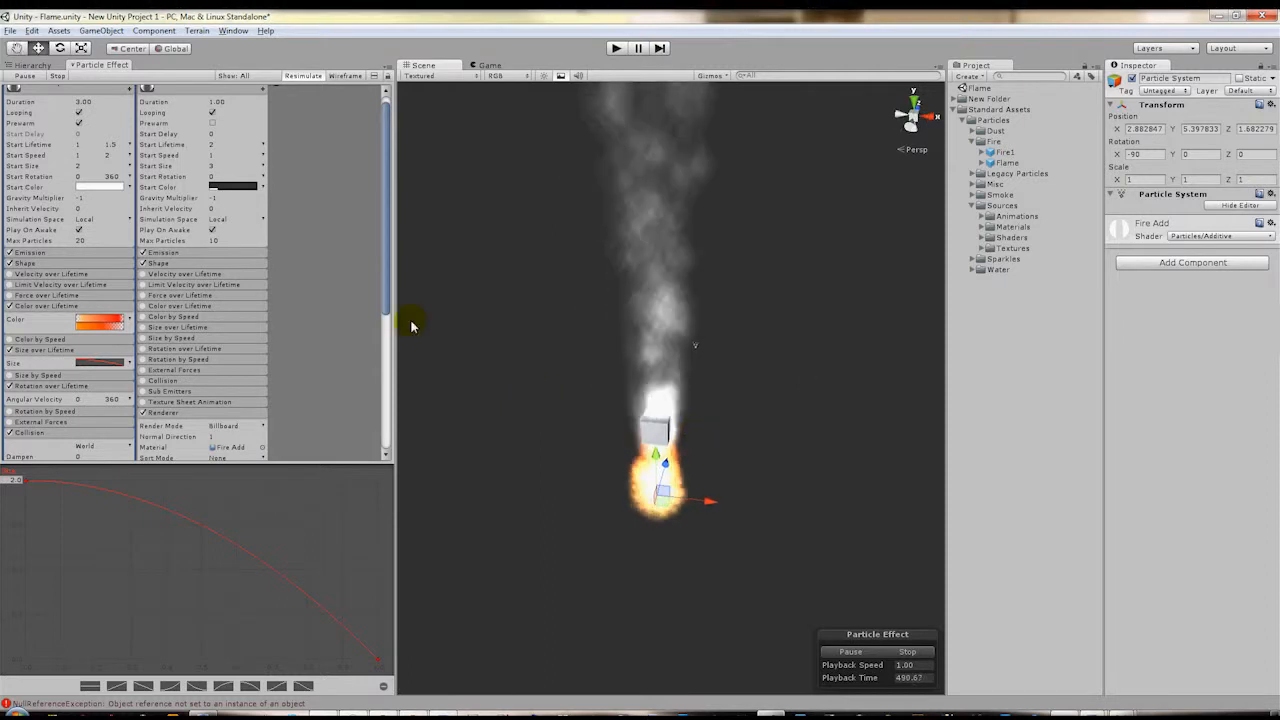
Set the sub emitter's emission burst at time 0.00 to 5 particles and check the smoke above the cube
click(185, 253)
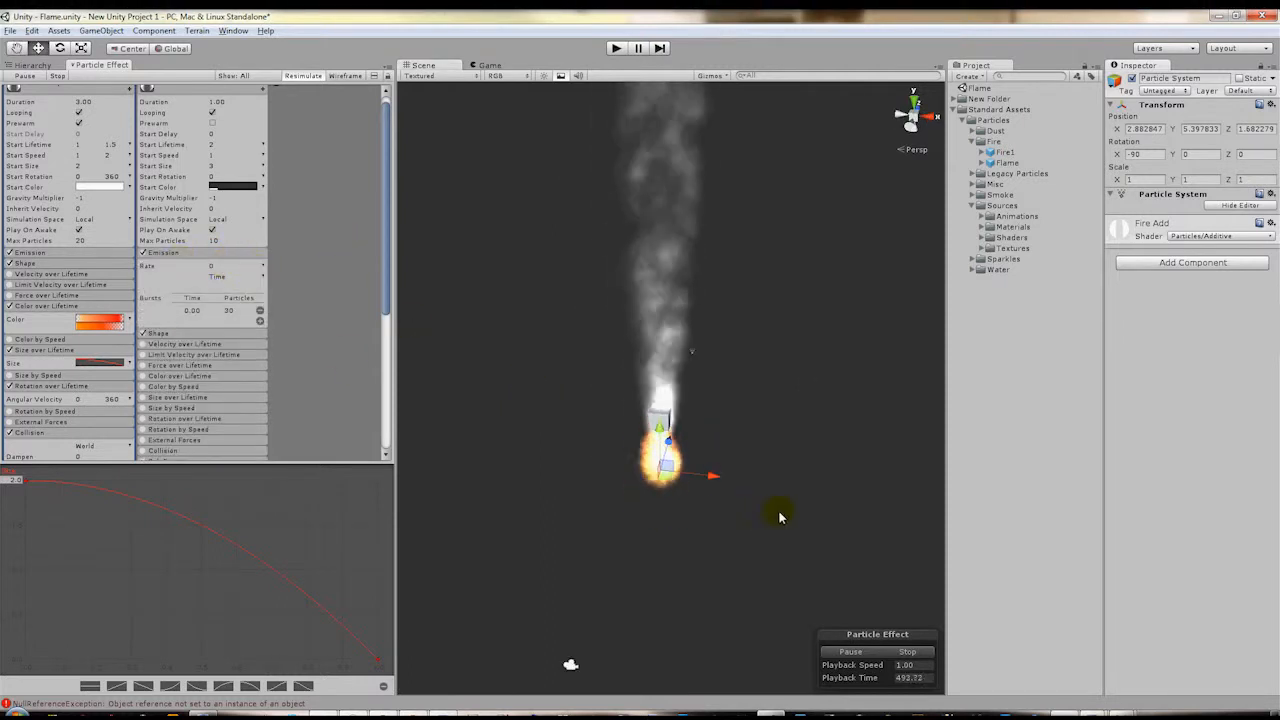
alt+drag(778, 515, 676, 269)
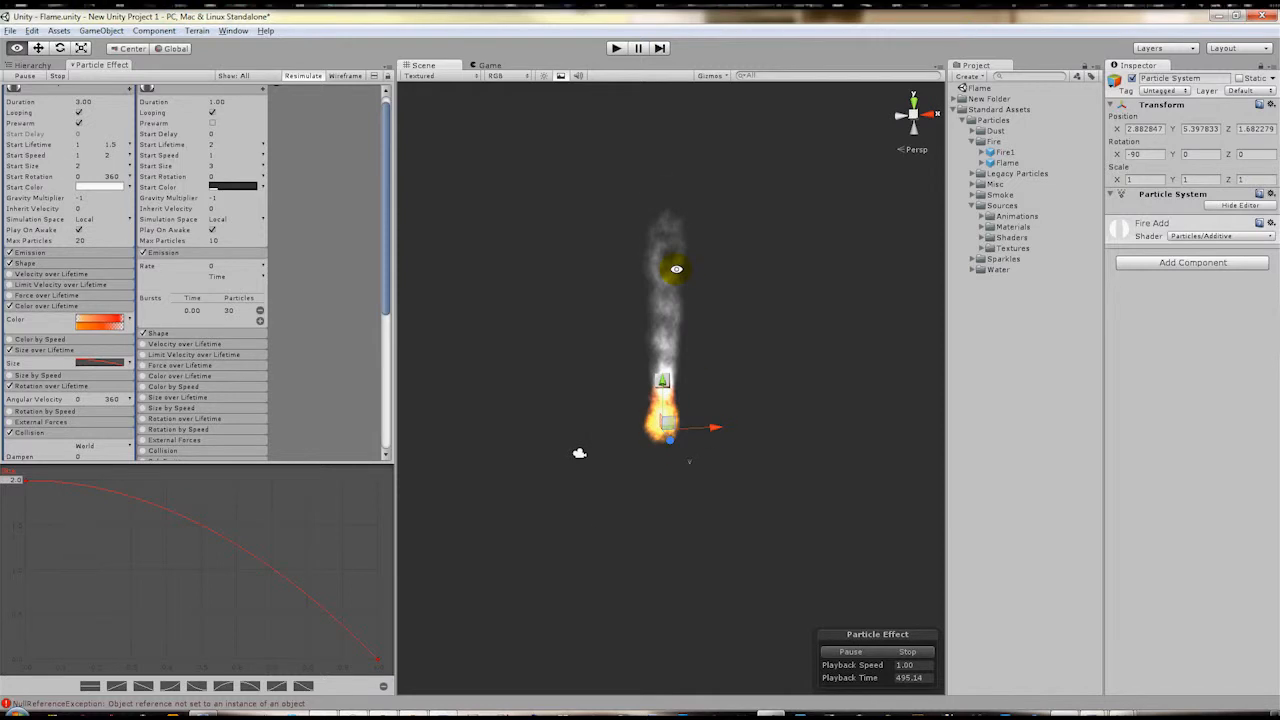
scroll(721, 397, up, 3)
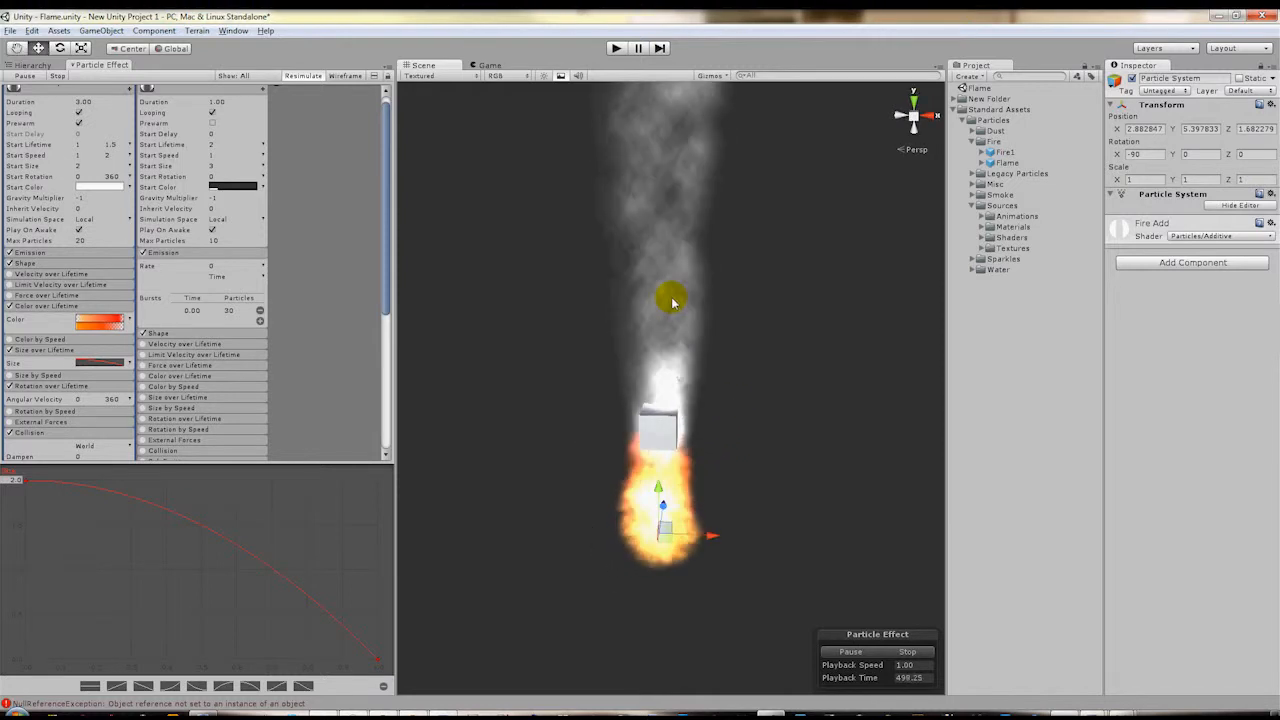
scroll(366, 300, down, 3)
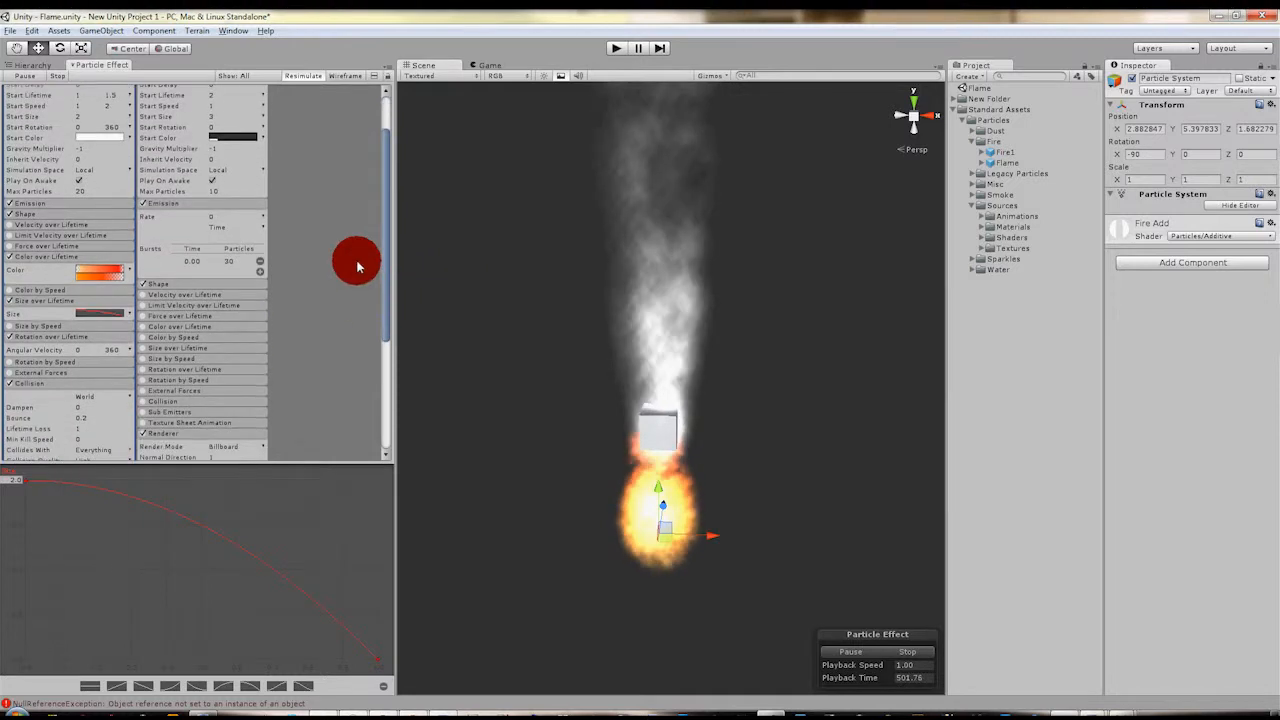
scroll(331, 283, up, 3)
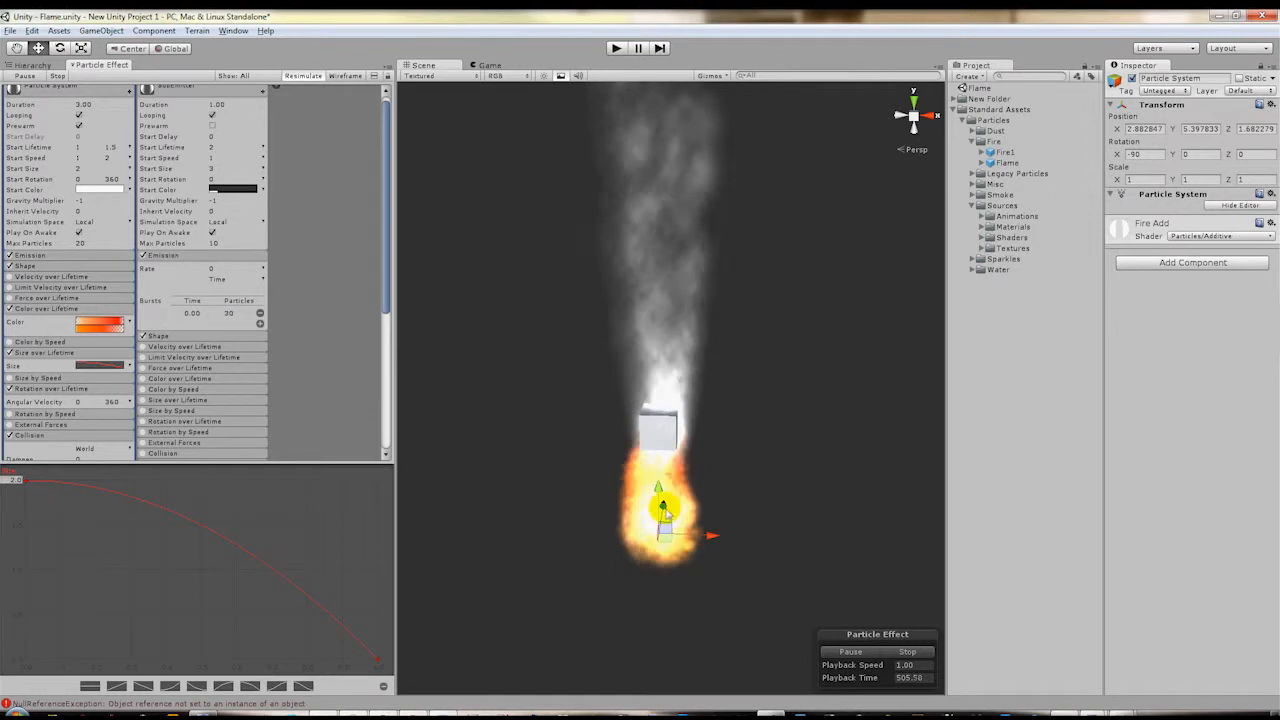
alt+drag(663, 510, 646, 363)
alt+drag(683, 471, 588, 490)
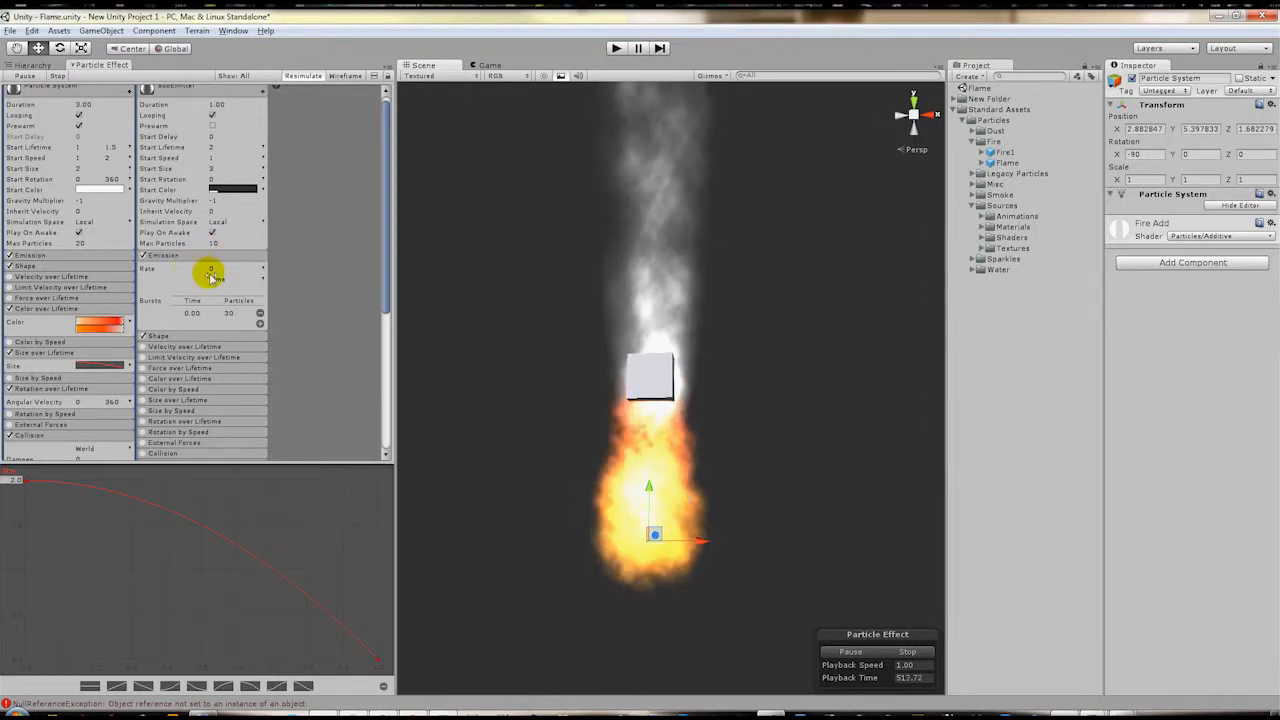
click(237, 313)
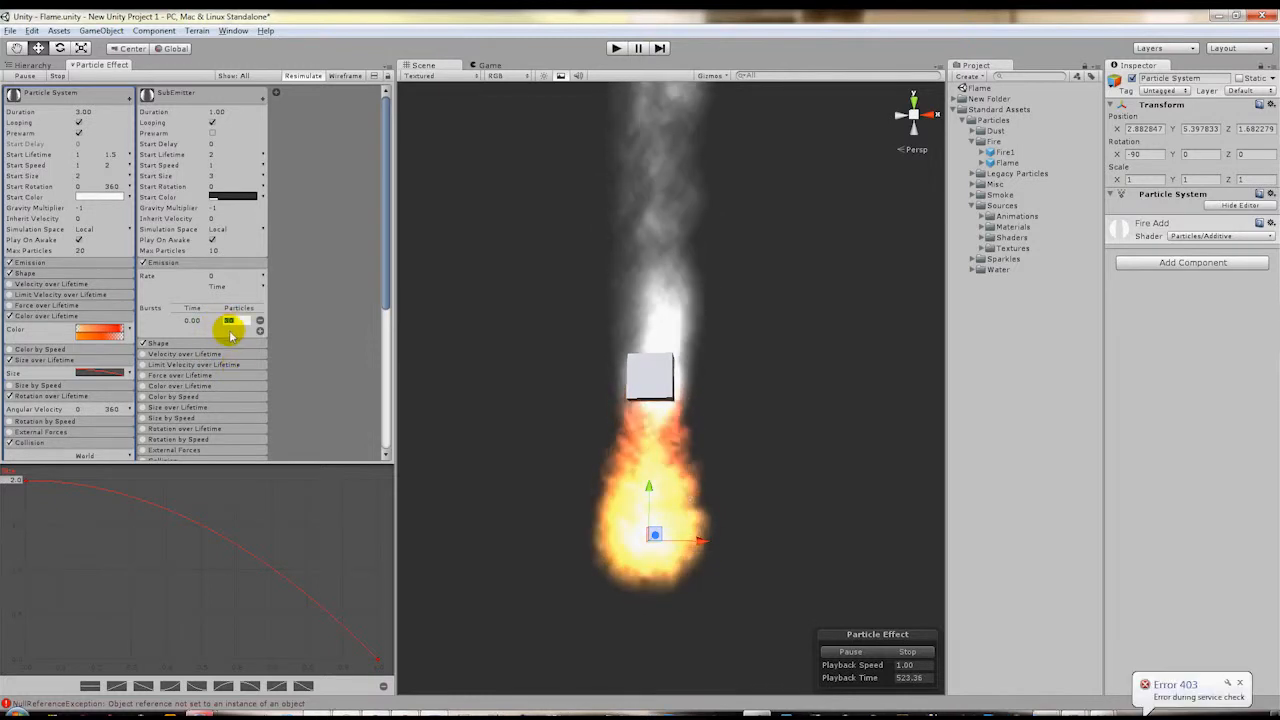
scroll(513, 319, down, 2)
alt+drag(512, 318, 557, 314)
alt+drag(544, 181, 535, 457)
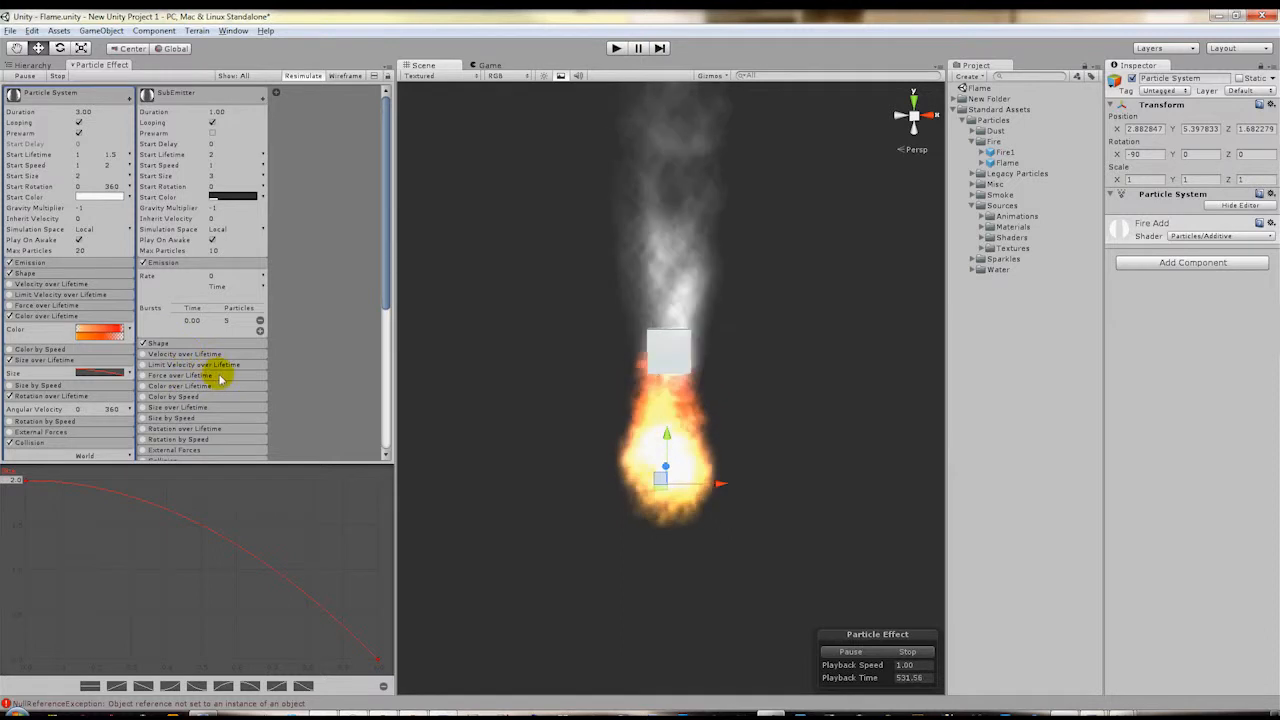
Enable Color over Lifetime on the sub emitter and switch its color to a pair of gradients
click(181, 386)
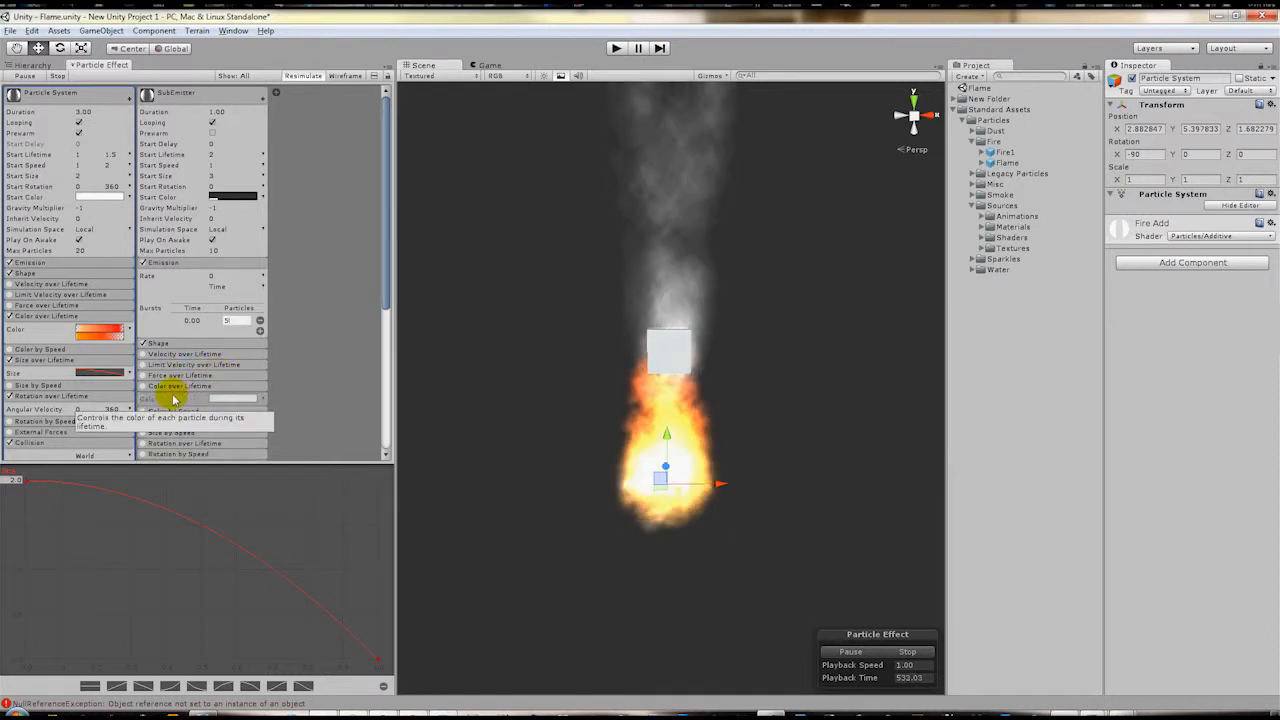
click(145, 387)
click(263, 399)
click(276, 426)
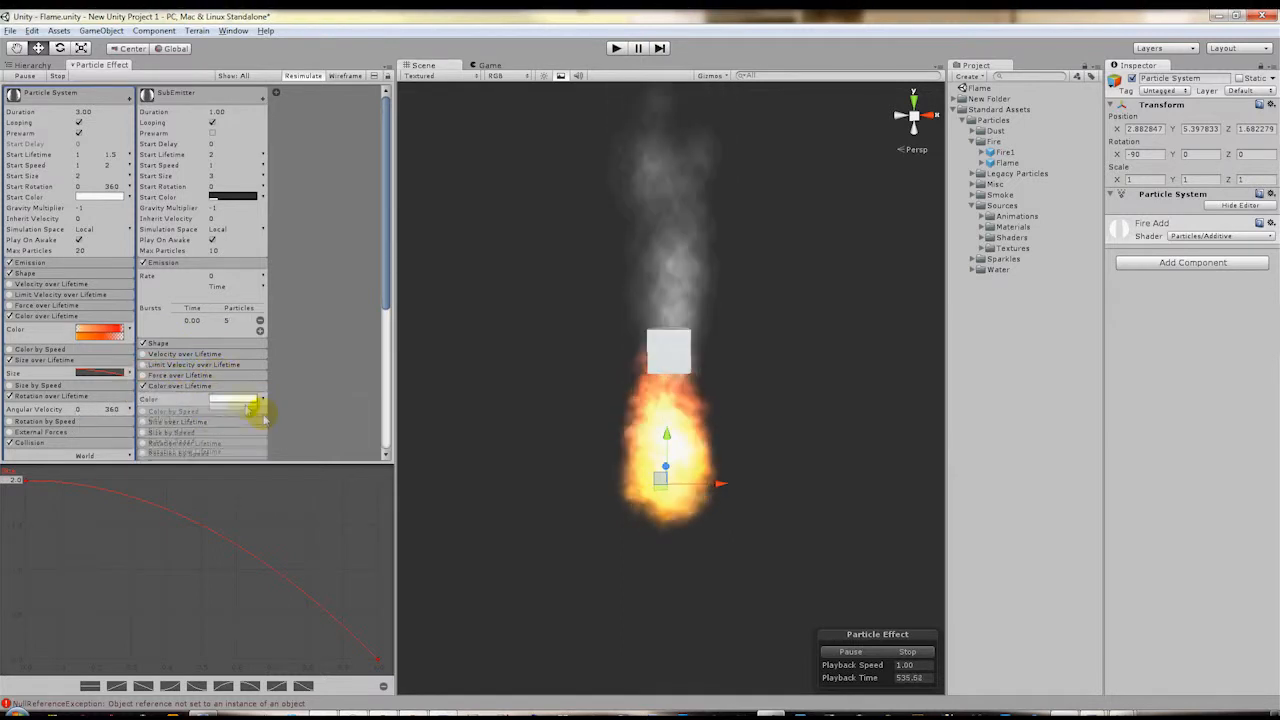
In the second lifetime gradient, add an opaque alpha key at 64.7% and make the end key fully transparent
click(244, 405)
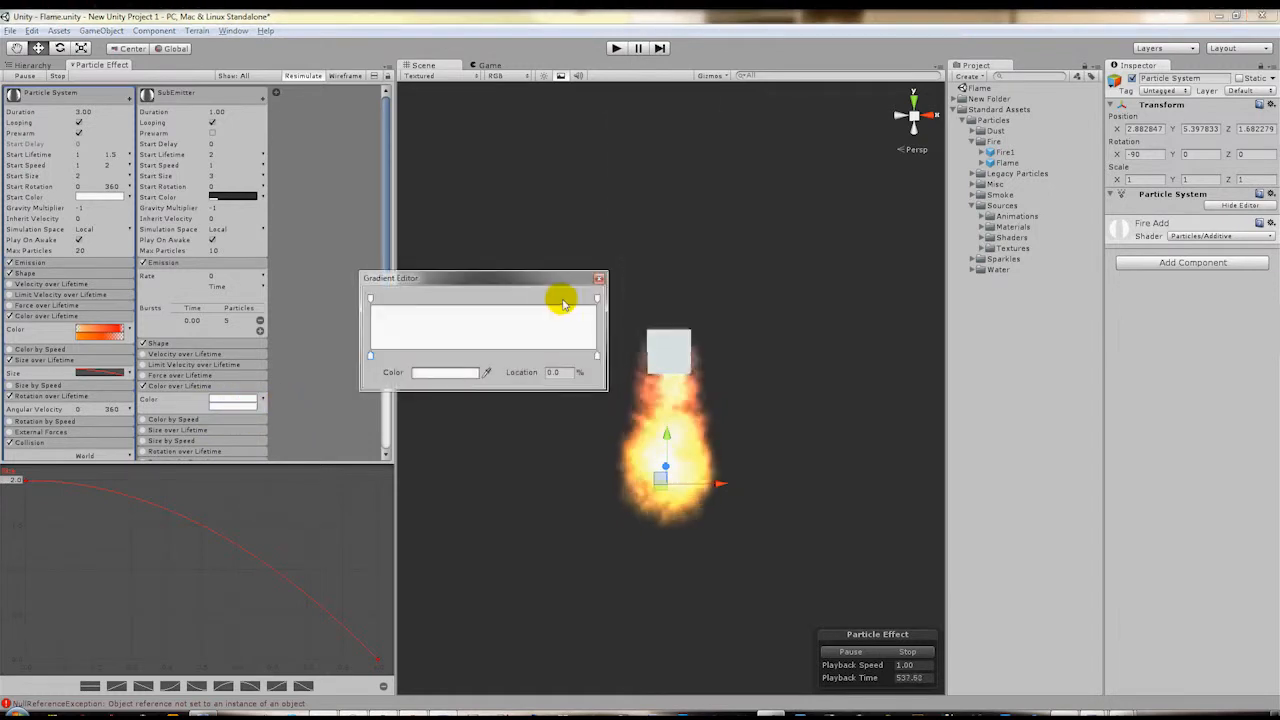
drag(562, 298, 518, 306)
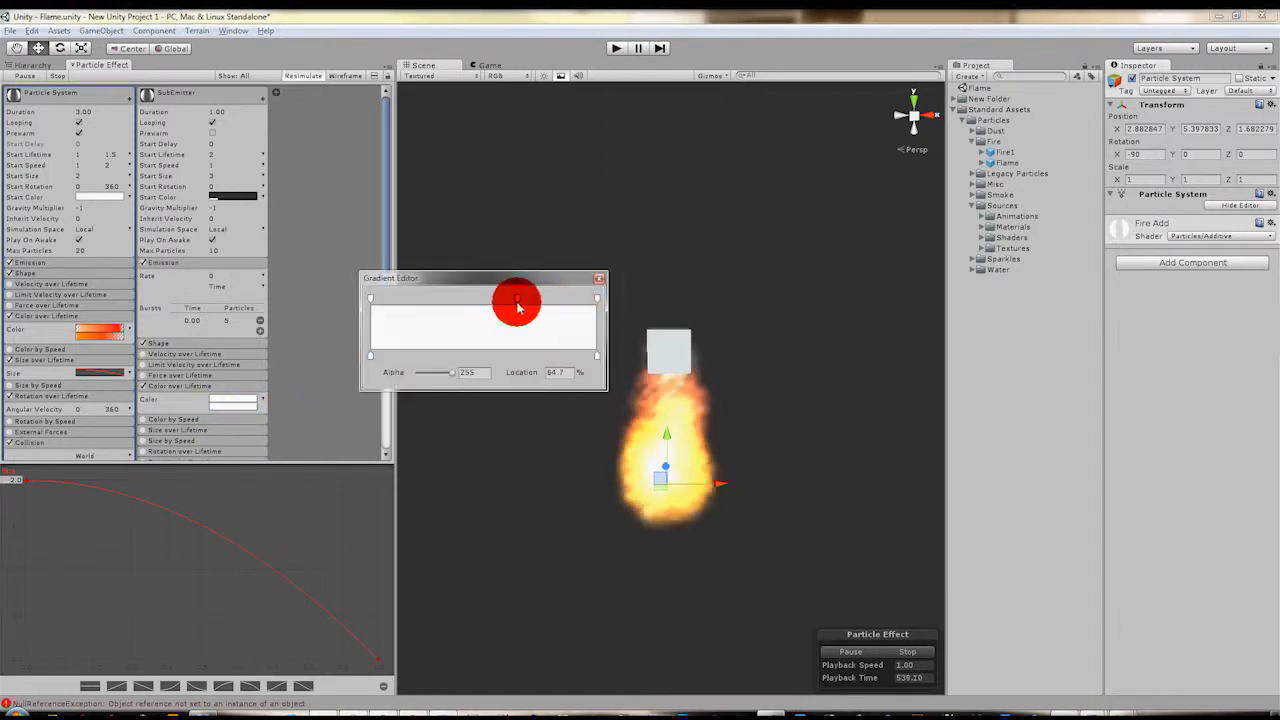
click(598, 300)
drag(452, 373, 362, 372)
Color the start key of the second lifetime gradient light tan and close the gradient
click(370, 356)
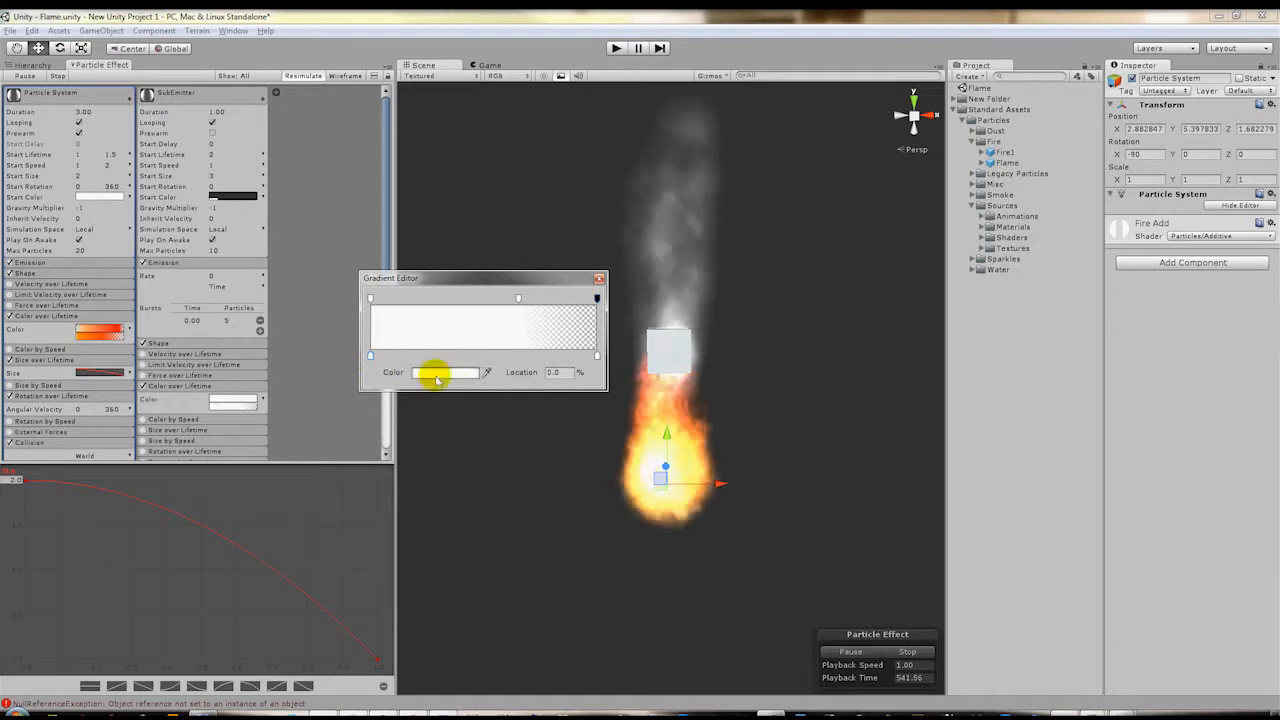
click(447, 372)
click(369, 197)
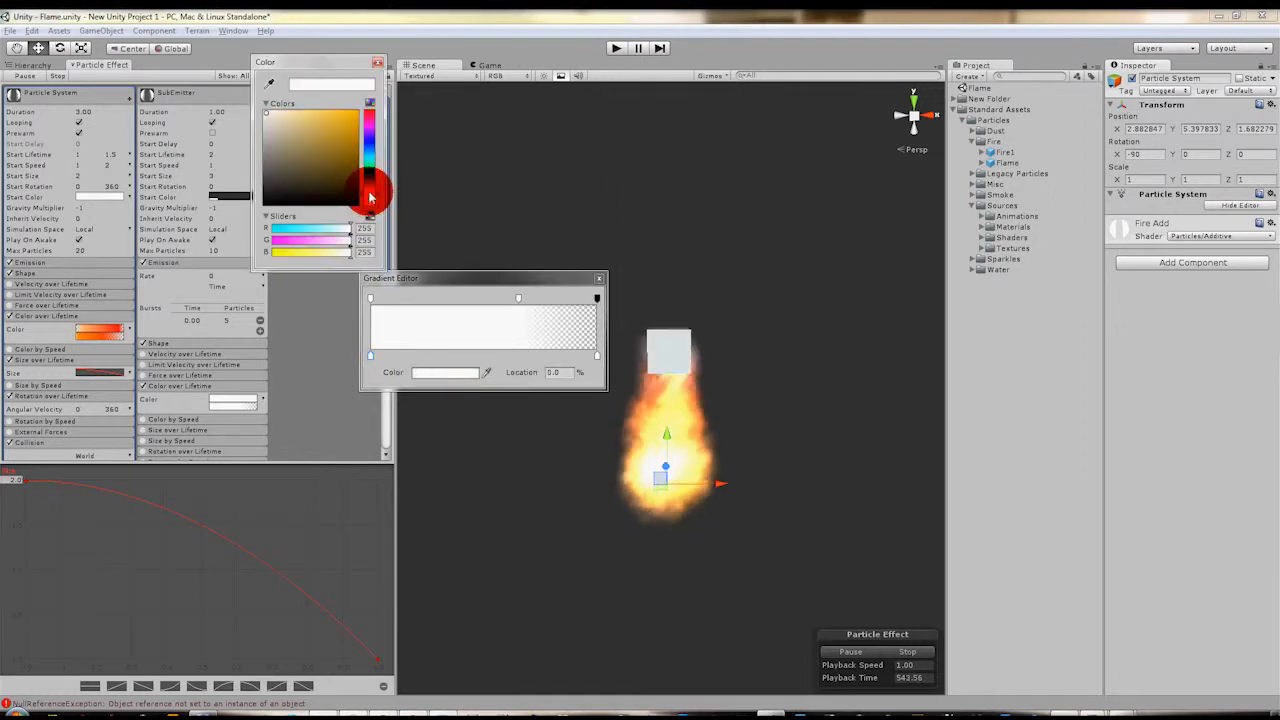
drag(369, 192, 369, 189)
drag(322, 146, 307, 126)
click(369, 194)
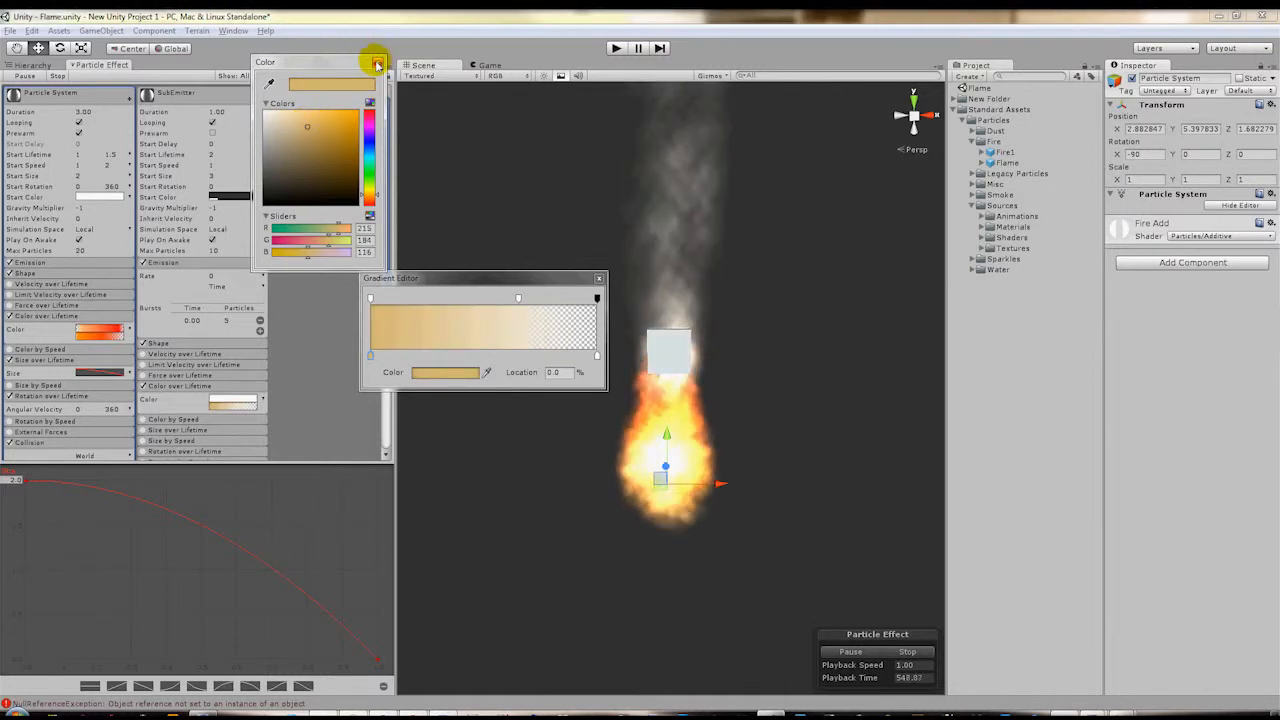
click(301, 131)
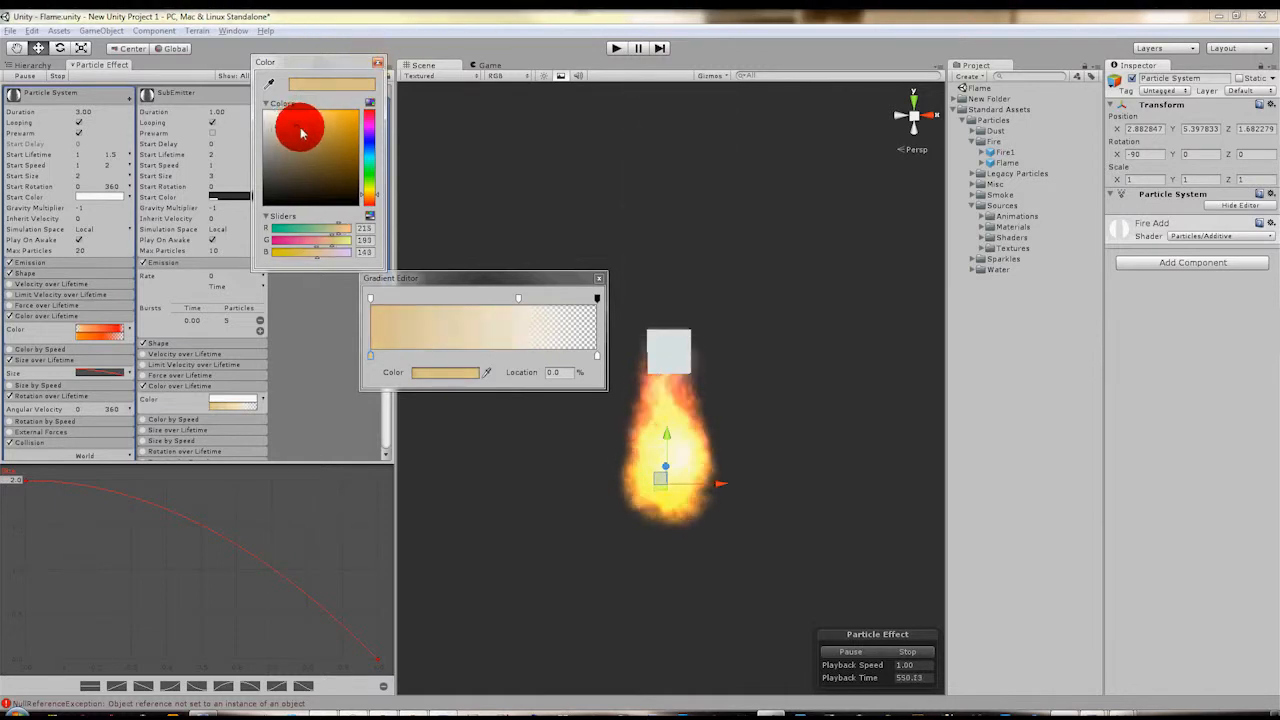
click(377, 62)
click(600, 279)
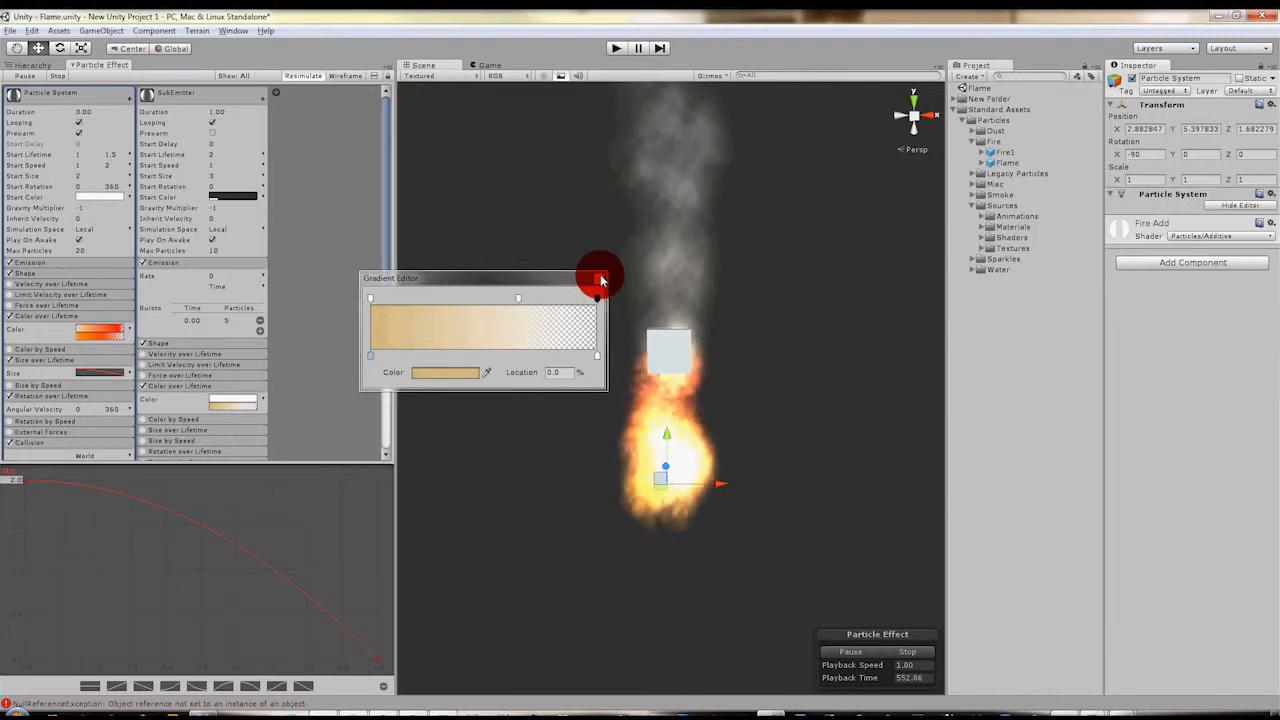
Reopen the second lifetime gradient and add fully opaque alpha keys near its start, one at 1.8%
click(614, 343)
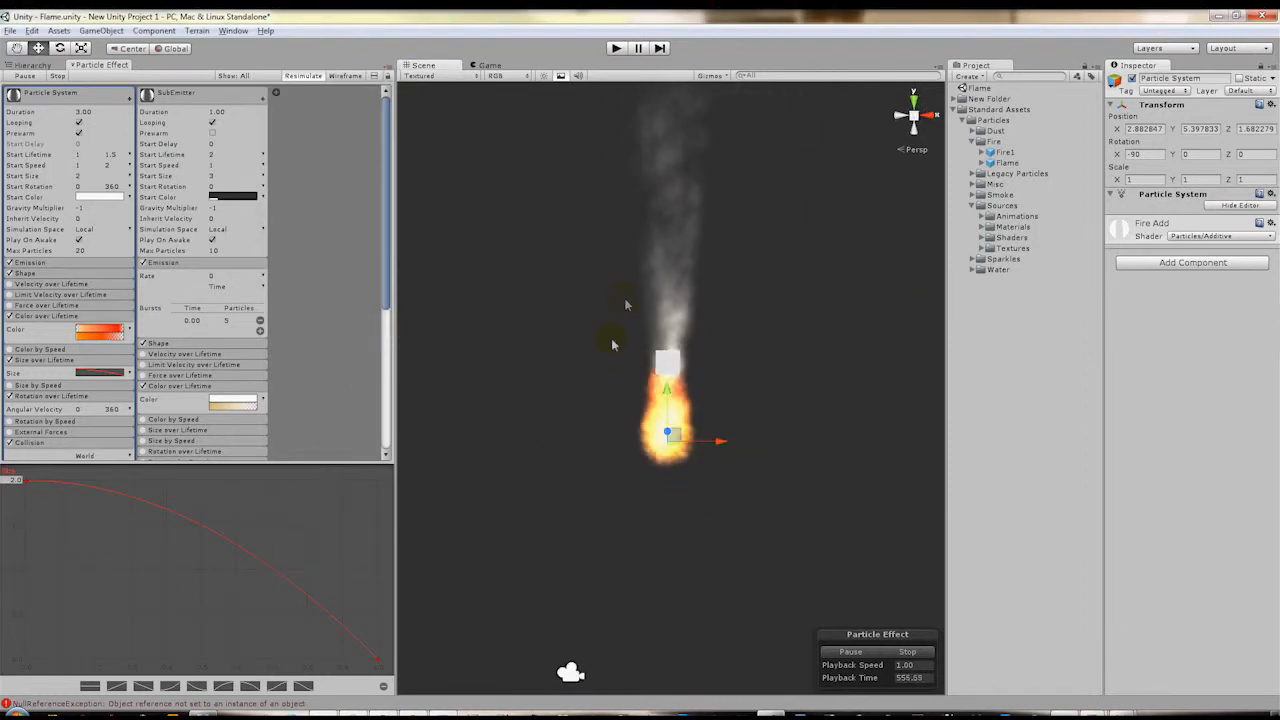
click(233, 401)
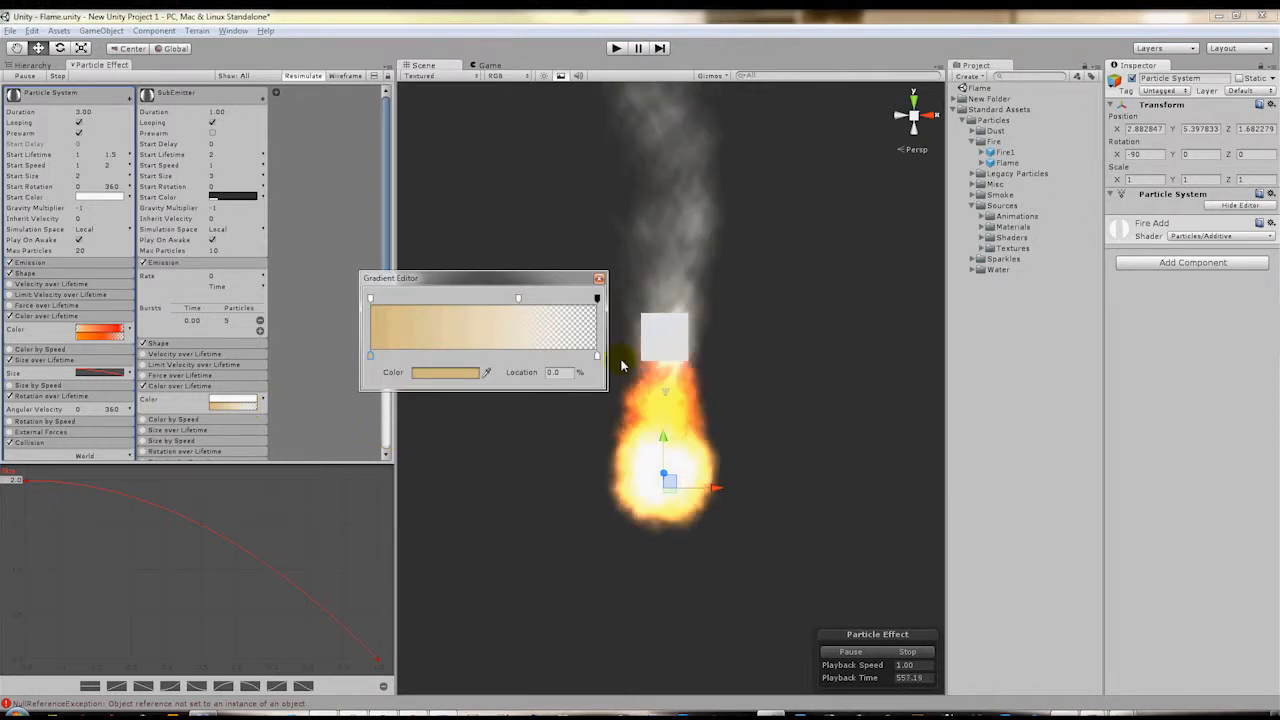
click(599, 278)
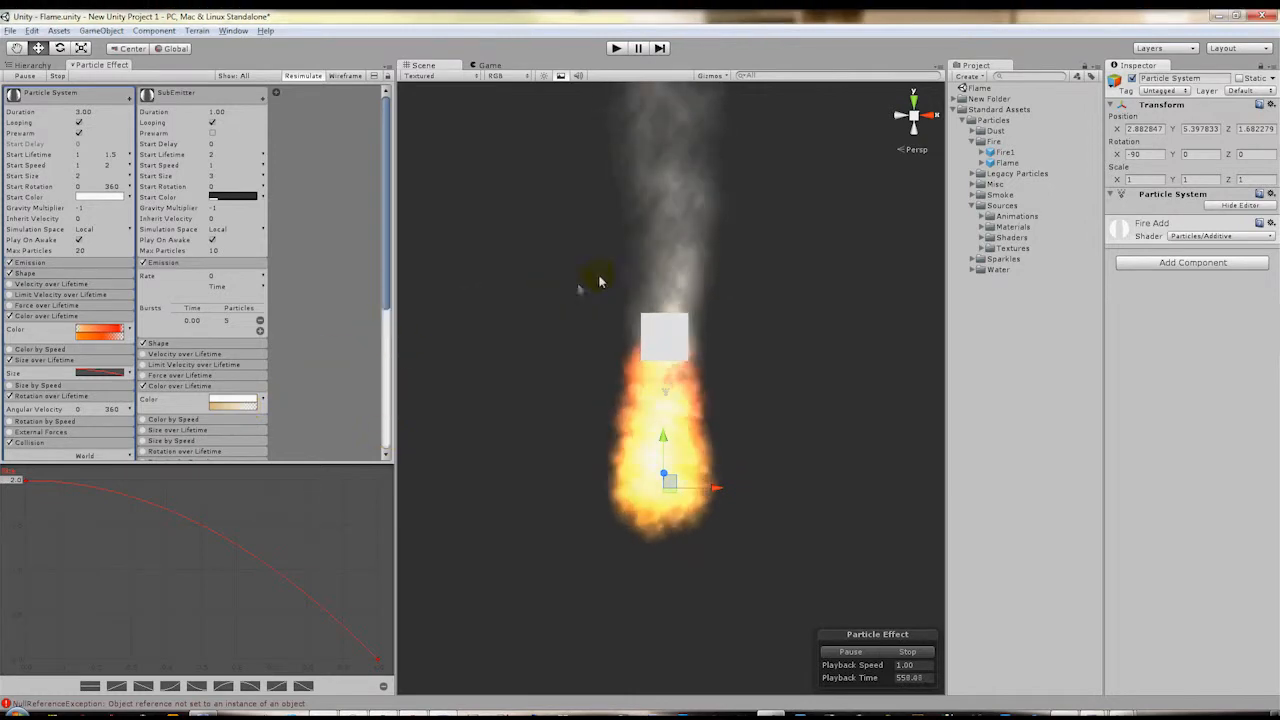
click(229, 400)
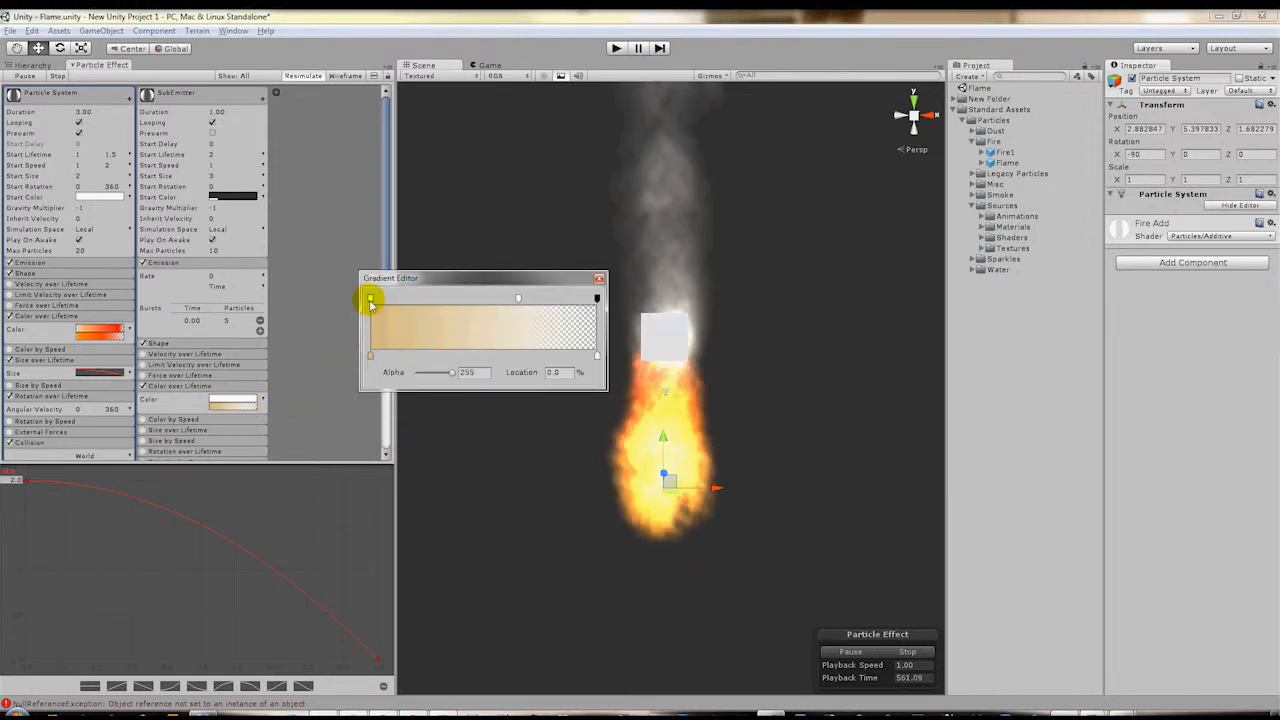
drag(370, 302, 374, 299)
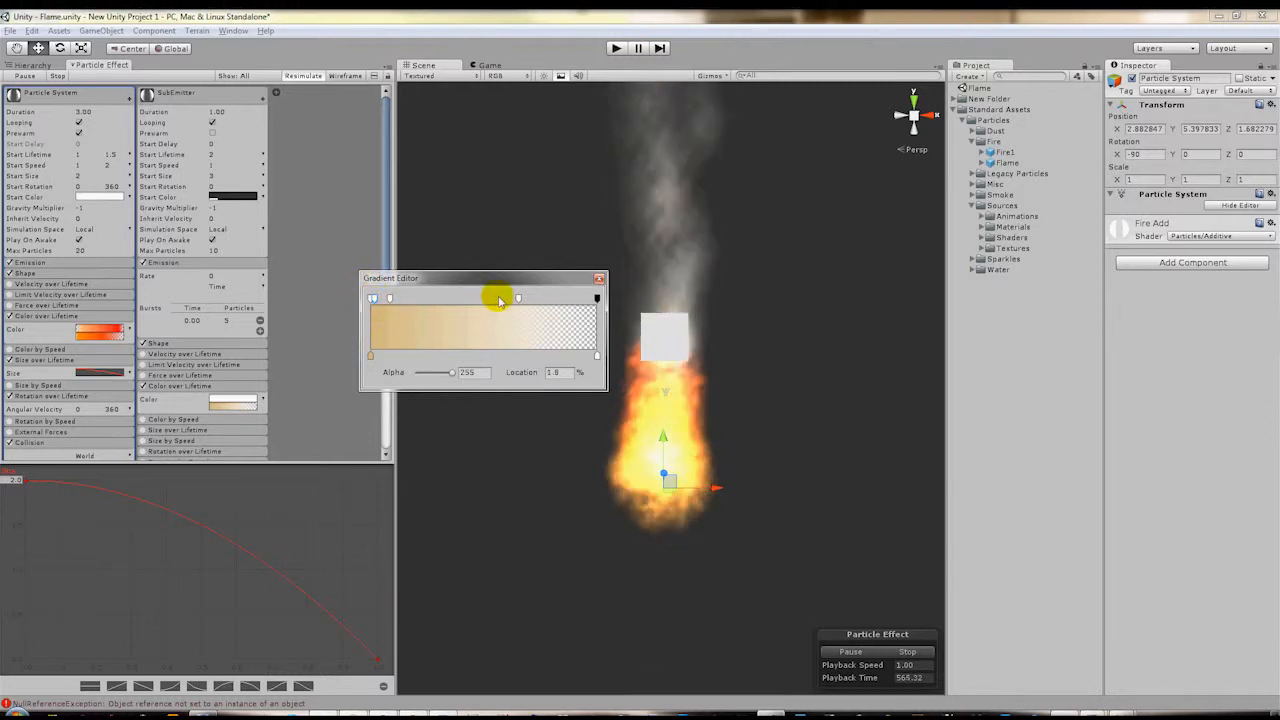
click(599, 278)
In the first lifetime gradient, add opaque alpha keys at 11.5% and about 80.9%, and make both end keys fully transparent
click(264, 405)
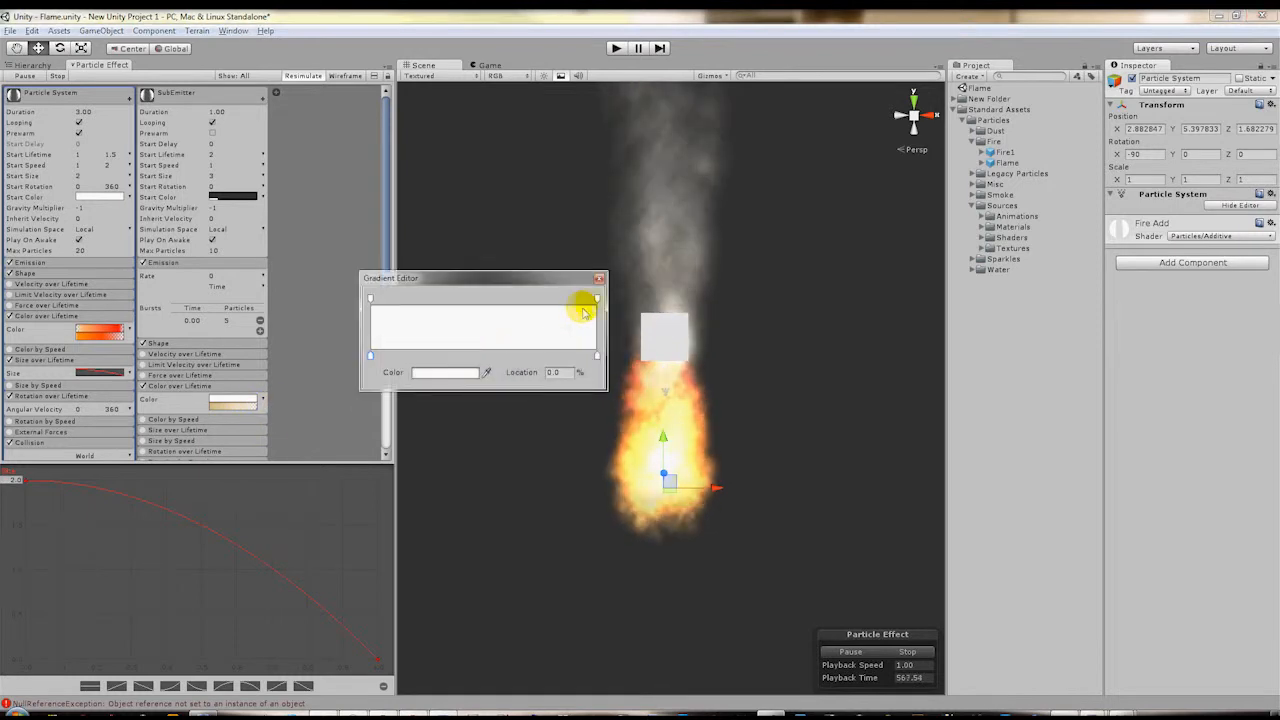
click(547, 299)
click(396, 299)
click(370, 299)
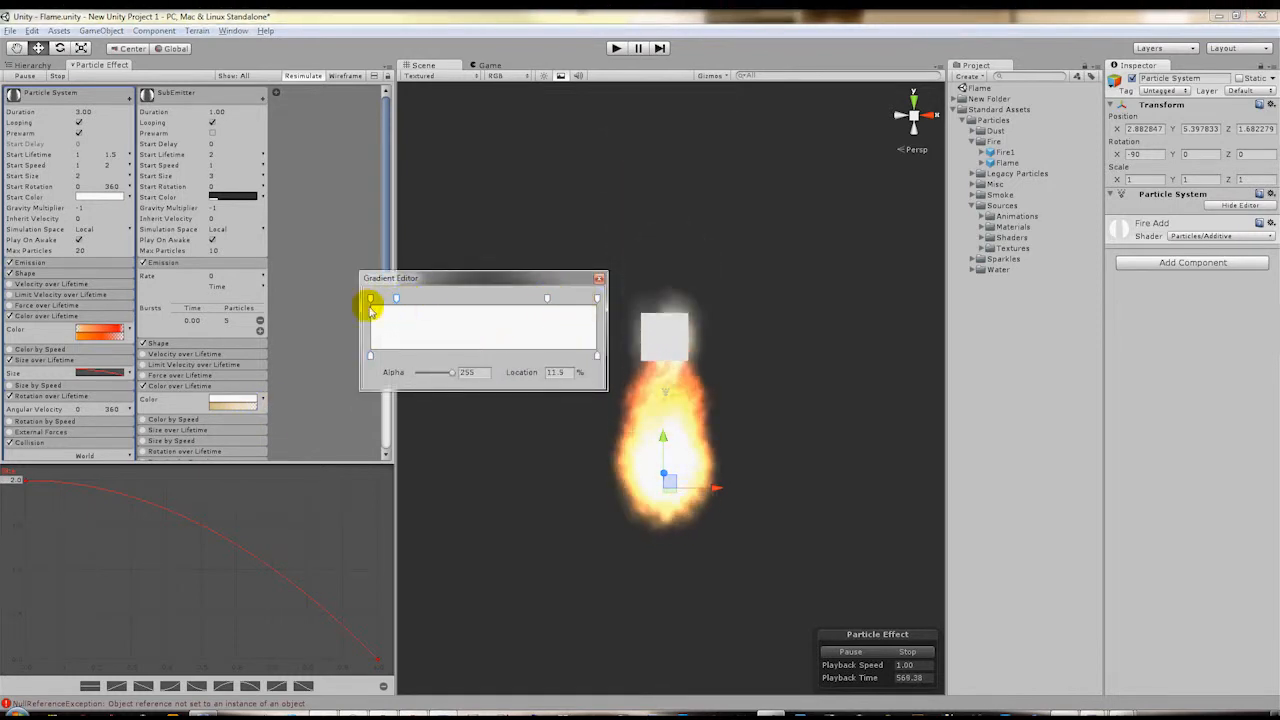
drag(451, 373, 381, 376)
click(597, 299)
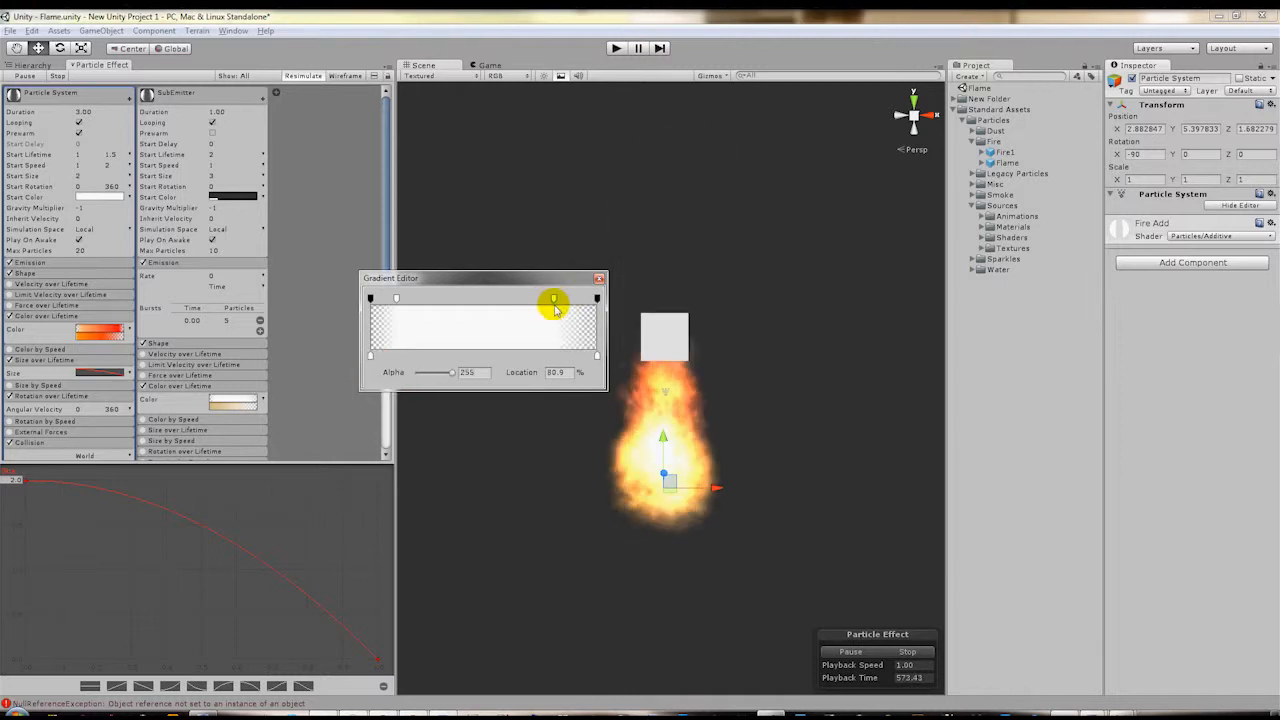
click(637, 293)
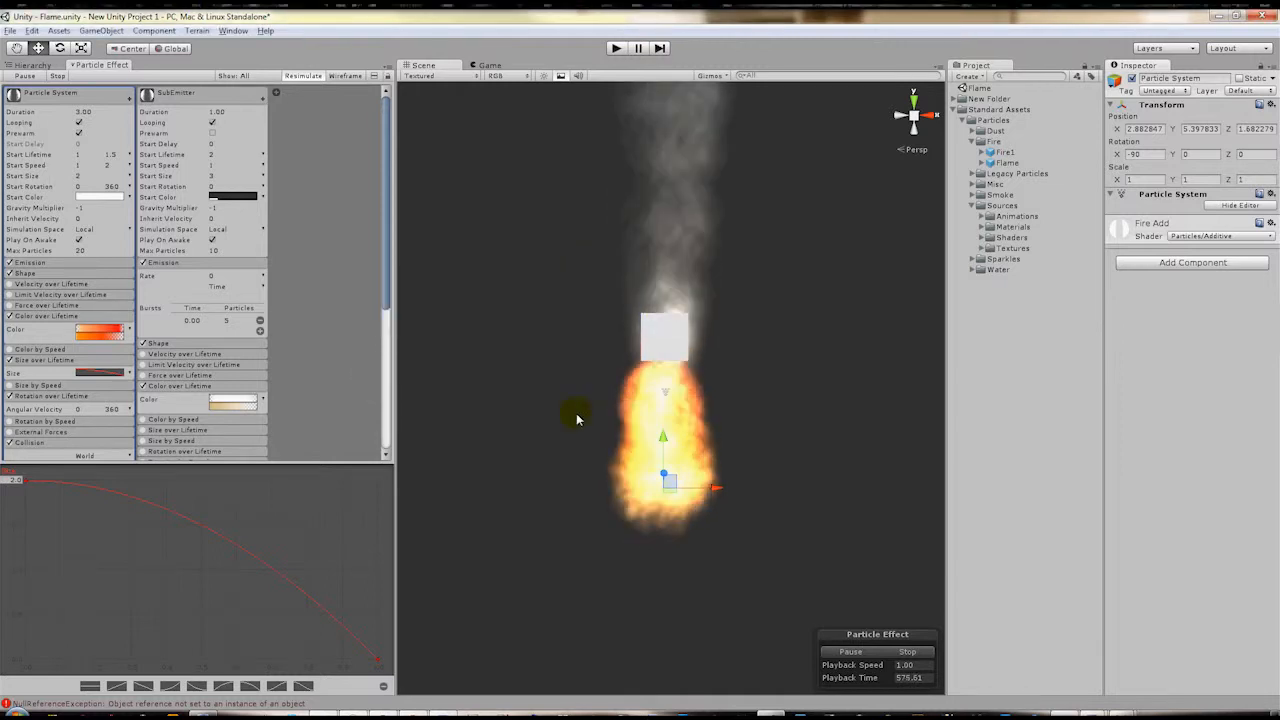
Examine the flame and the smoke rising around the cube from several angles and distances
alt+drag(576, 413, 632, 348)
scroll(633, 348, down, 6)
alt+drag(460, 402, 449, 435)
right_drag(621, 367, 680, 430)
scroll(680, 430, up, 5)
alt+drag(680, 430, 659, 380)
scroll(660, 381, up, 3)
middle_drag(662, 382, 660, 508)
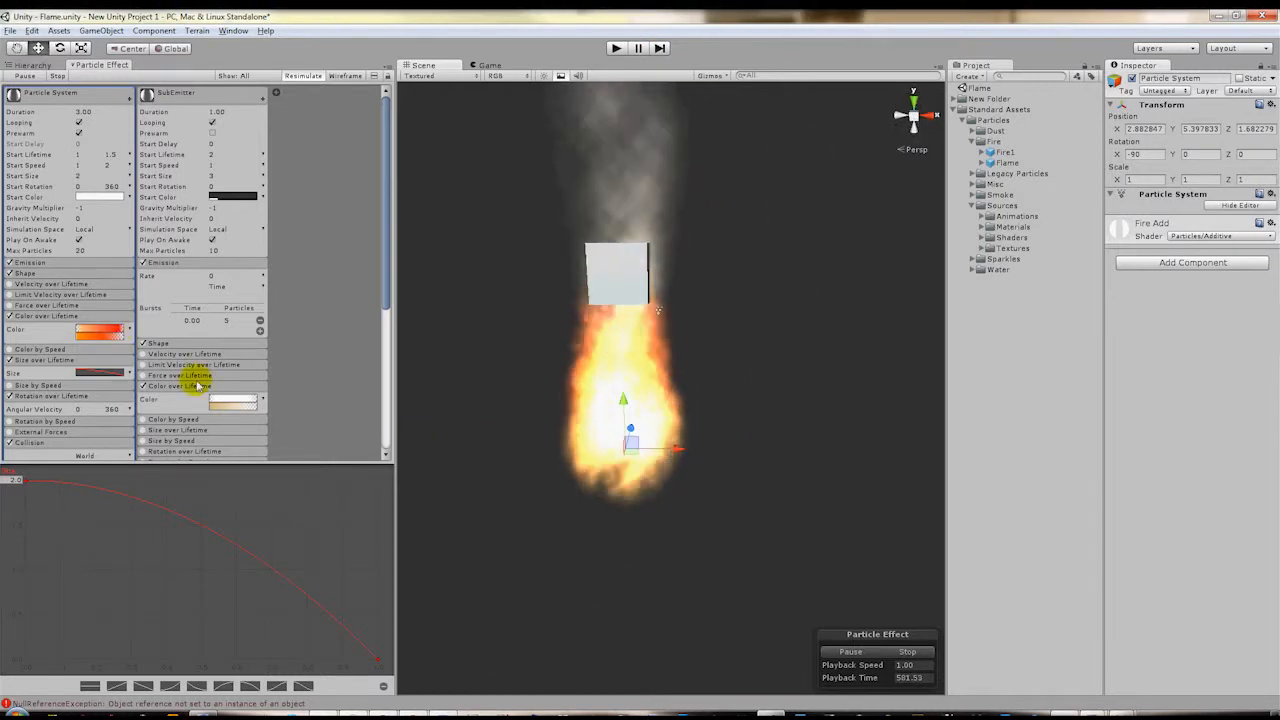
Enable Size over Lifetime on the sub emitter and apply the preset curve that falls with increasing steepness
click(142, 431)
click(168, 431)
scroll(200, 440, down, 1)
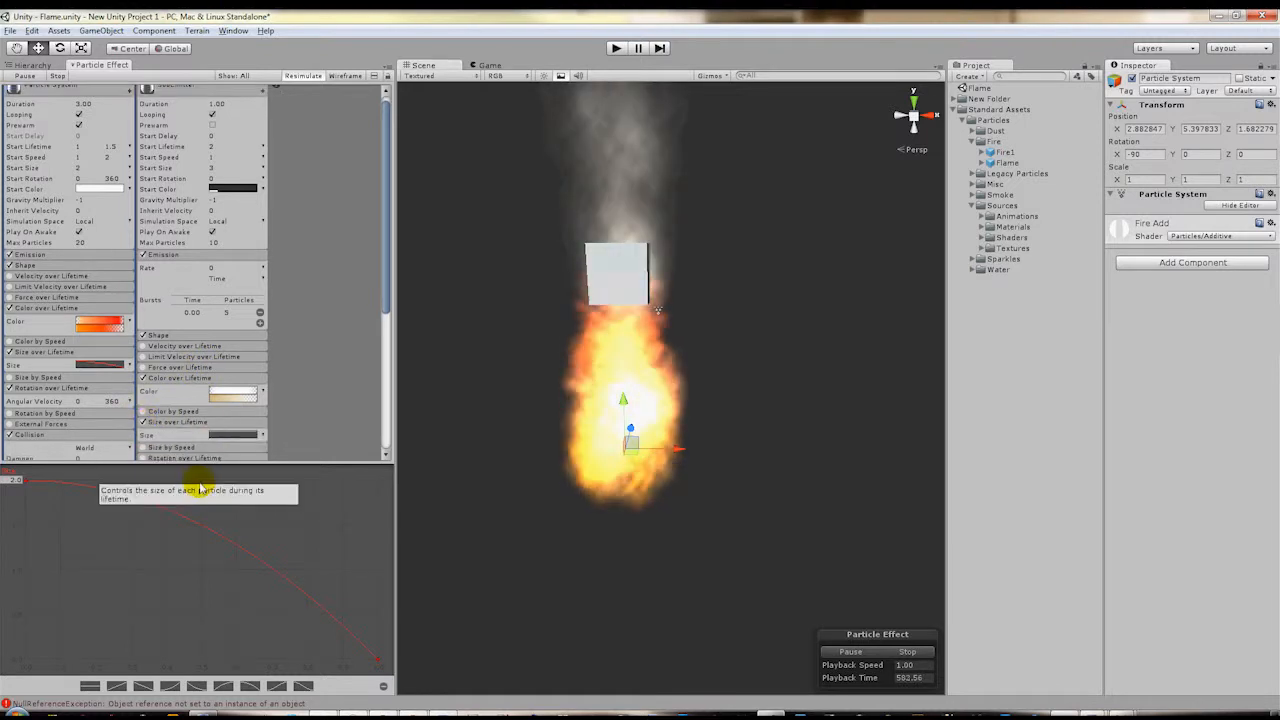
click(219, 434)
click(218, 434)
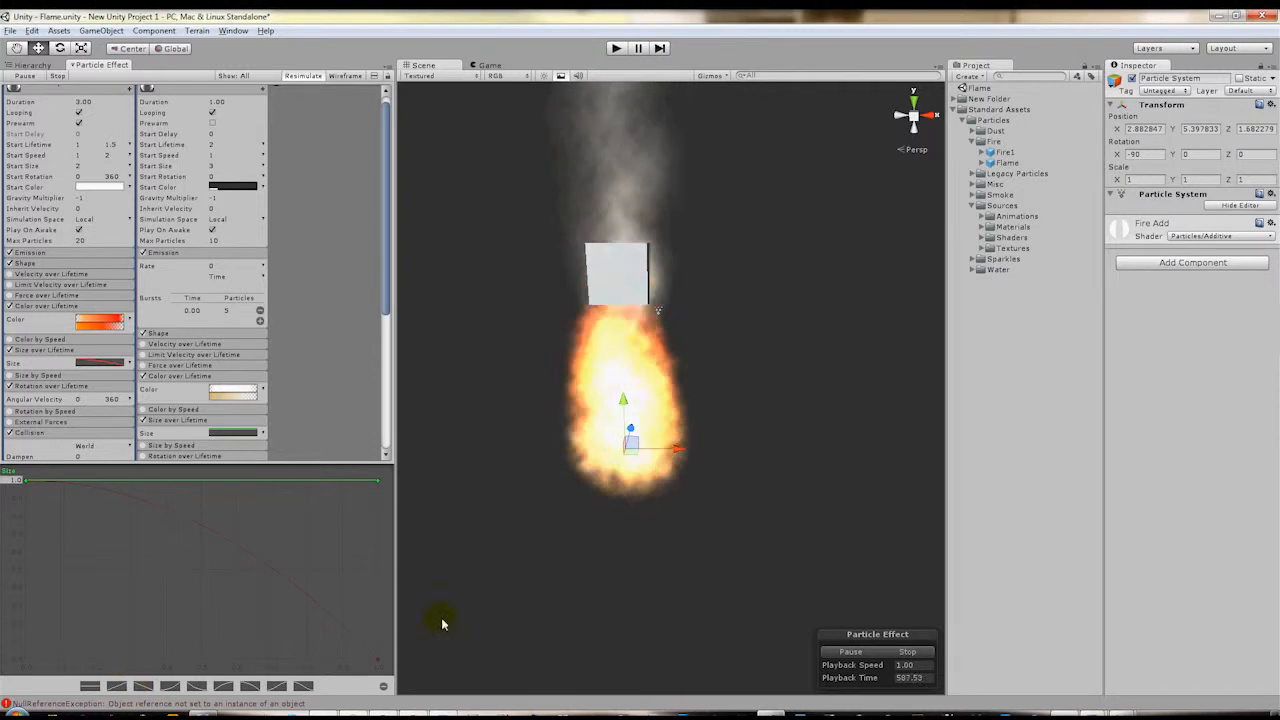
click(251, 686)
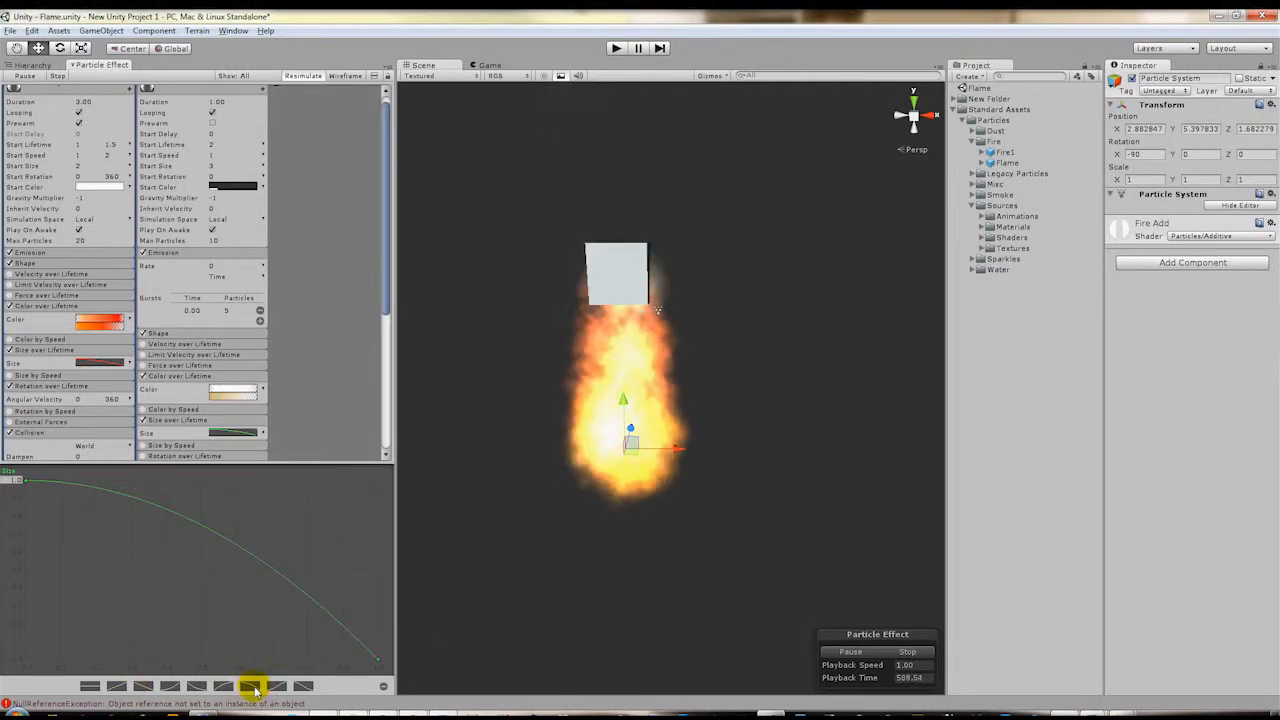
Move the fire emitter to about X 2.51 and switch the sub emitter's size curve to the rising preset that levels off
middle_drag(760, 340, 780, 480)
alt+right_drag(780, 480, 409, 314)
mouse_move(714, 468)
mouse_down()
mouse_move(694, 430)
mouse_move(707, 446)
mouse_up()
scroll(707, 446, up, 2)
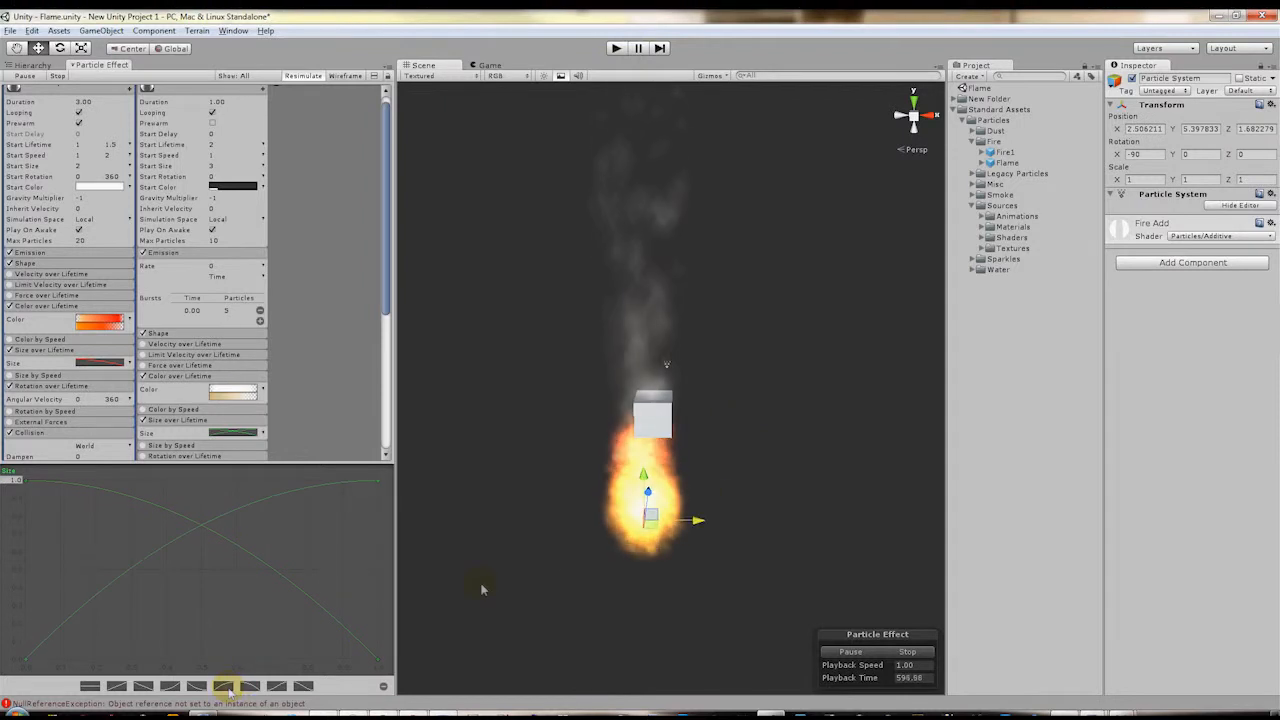
alt+right_drag(729, 543, 481, 450)
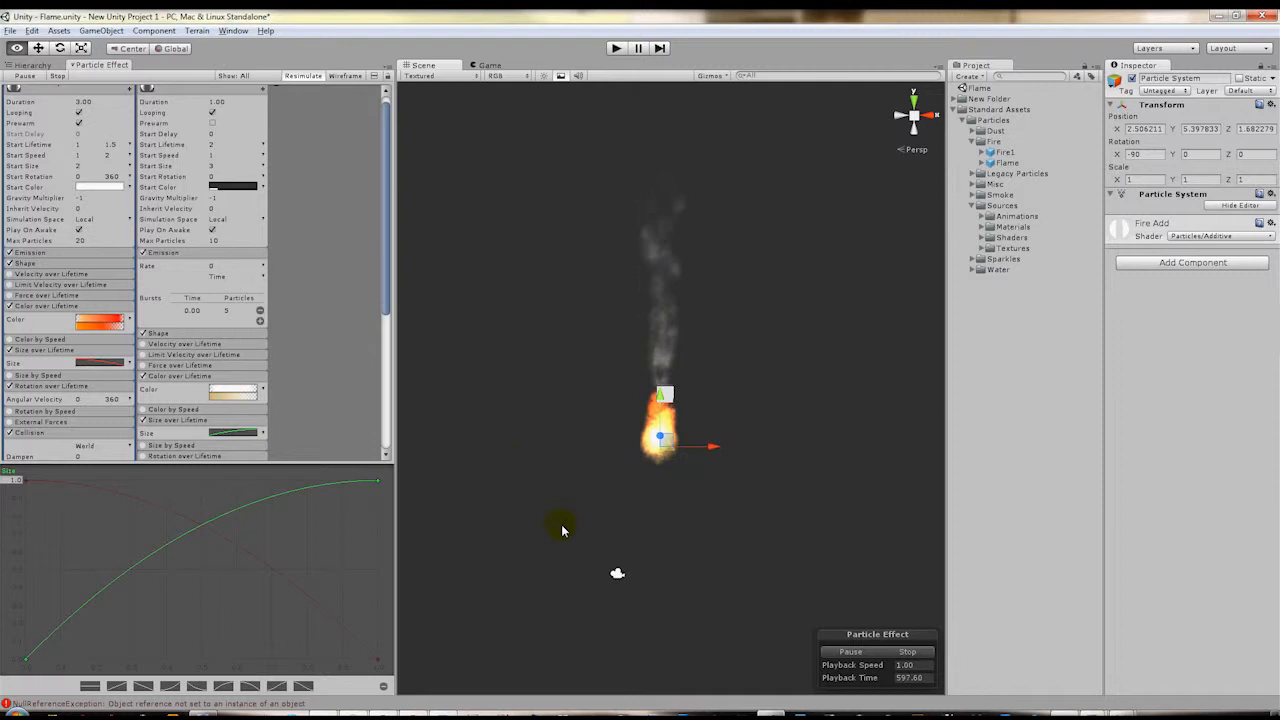
alt+right_drag(571, 537, 650, 505)
Set the start color key of the sub emitter's lifetime gradient to light tan, RGB 223, 200, 148
click(233, 393)
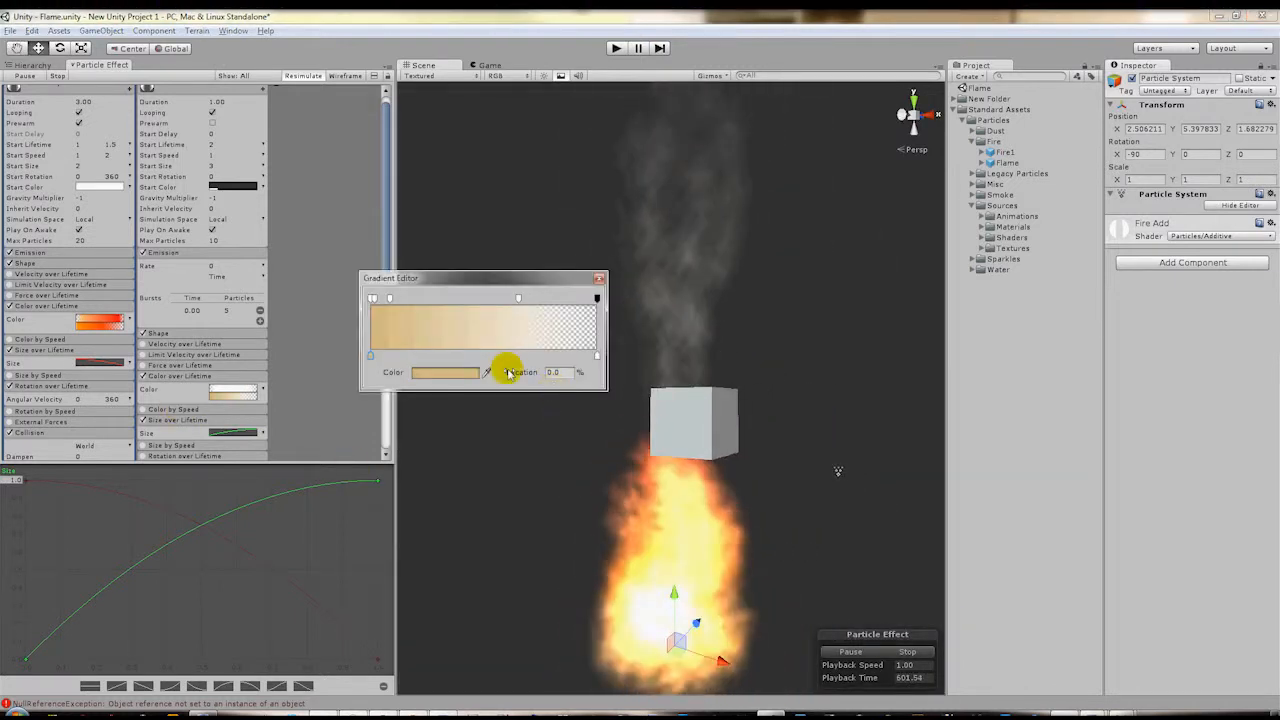
click(445, 372)
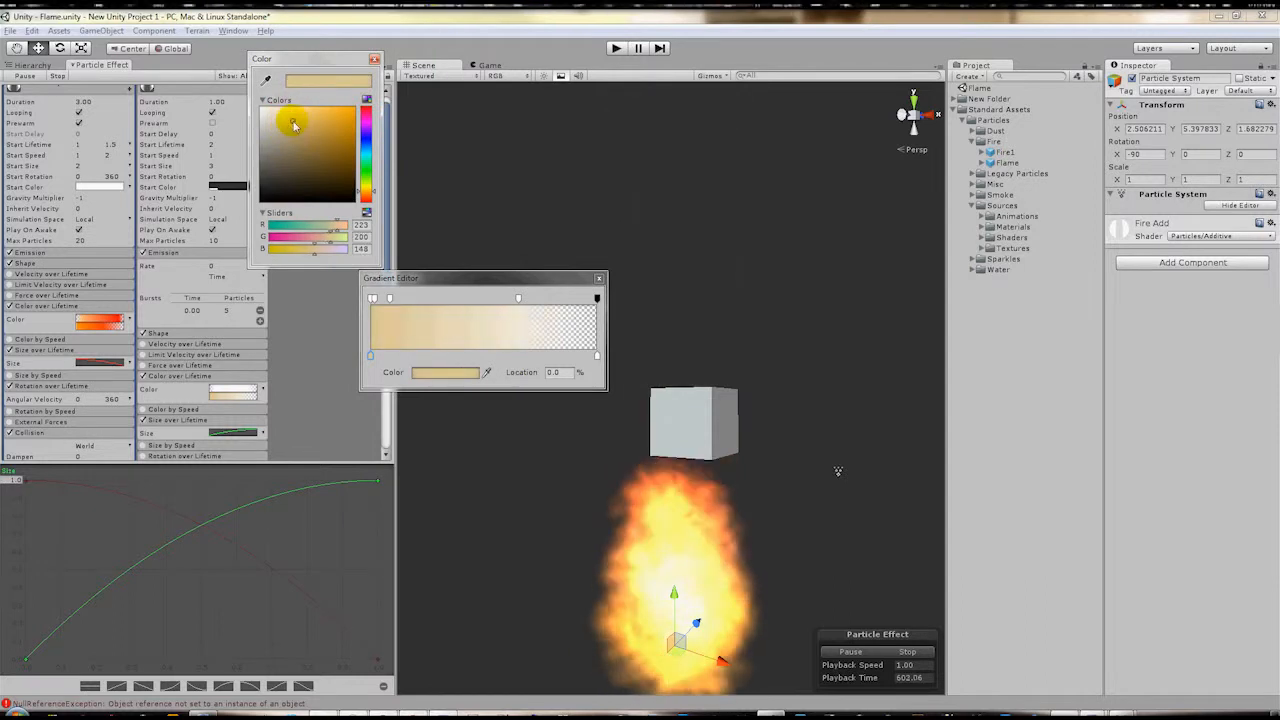
click(374, 59)
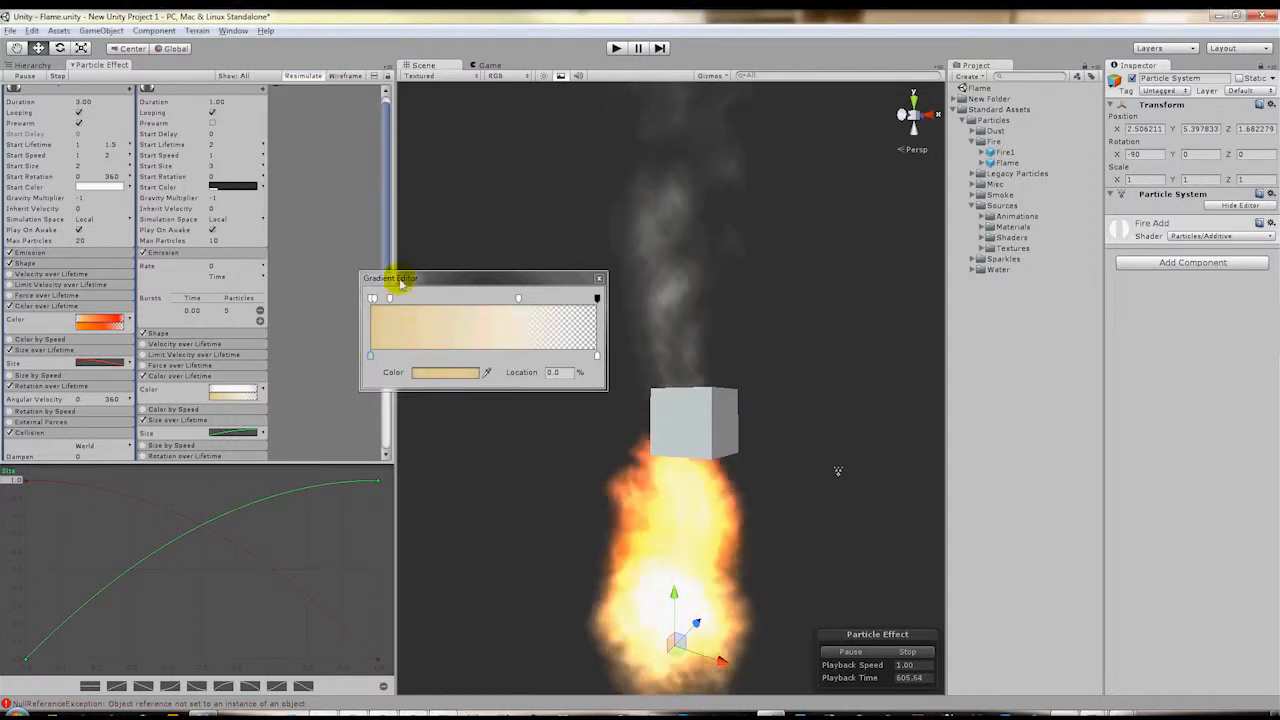
Move the sub emitter gradient's early alpha key to 19.1%, reduce the opacity at its start, and close the gradient
mouse_move(389, 298)
mouse_down()
mouse_move(434, 297)
mouse_move(412, 300)
mouse_up()
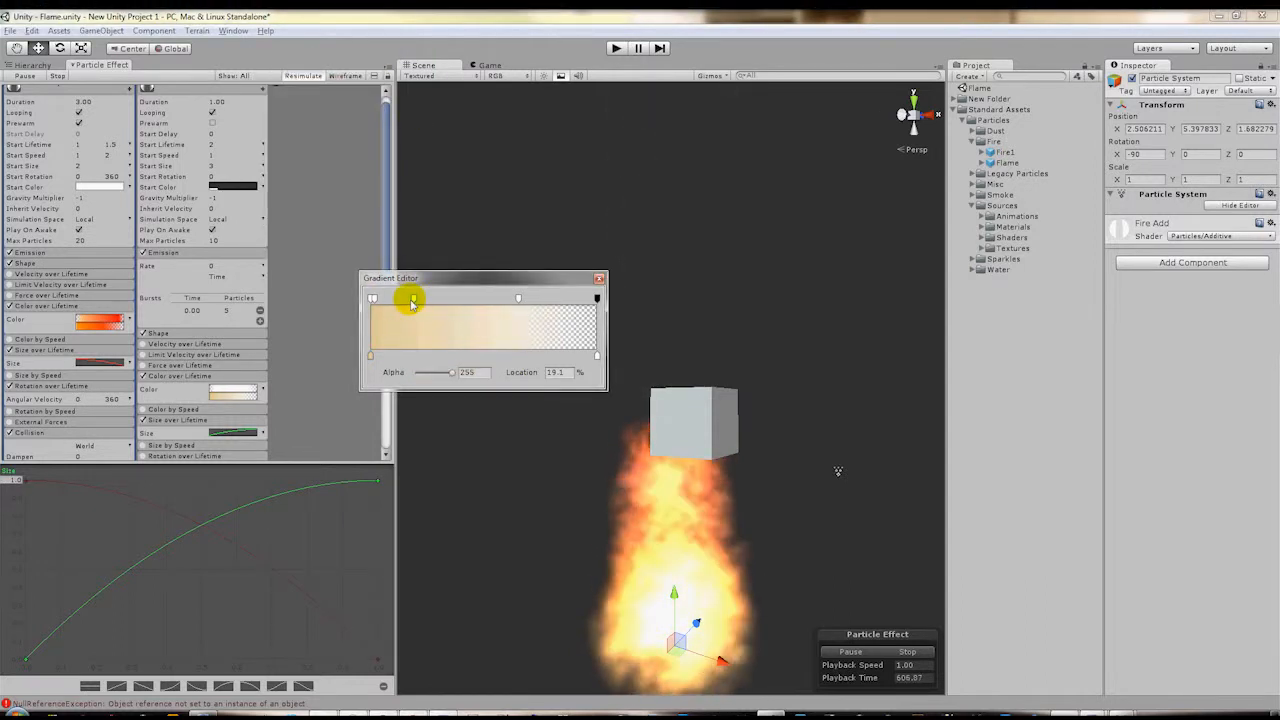
click(372, 298)
drag(376, 302, 370, 304)
drag(452, 373, 415, 374)
click(599, 279)
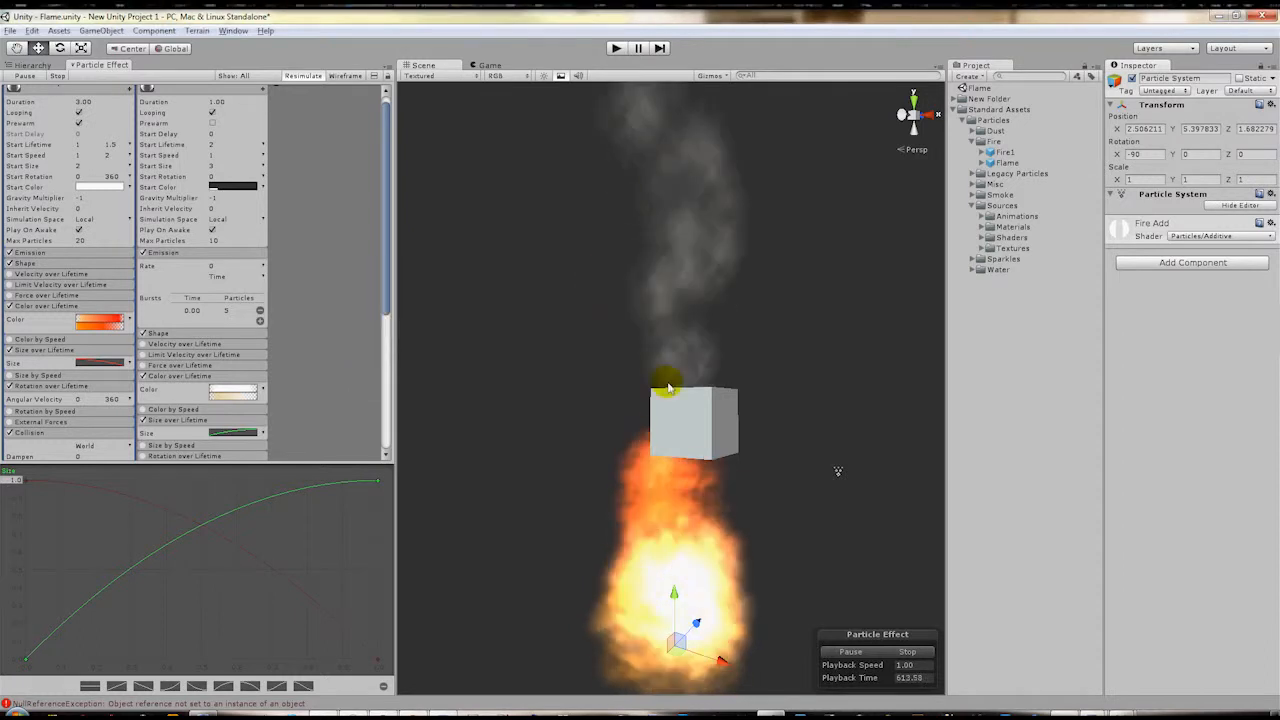
Lower the fire emitter beneath the cube to about Y 1.54
alt+right_drag(651, 391, 460, 266)
alt+drag(570, 257, 619, 259)
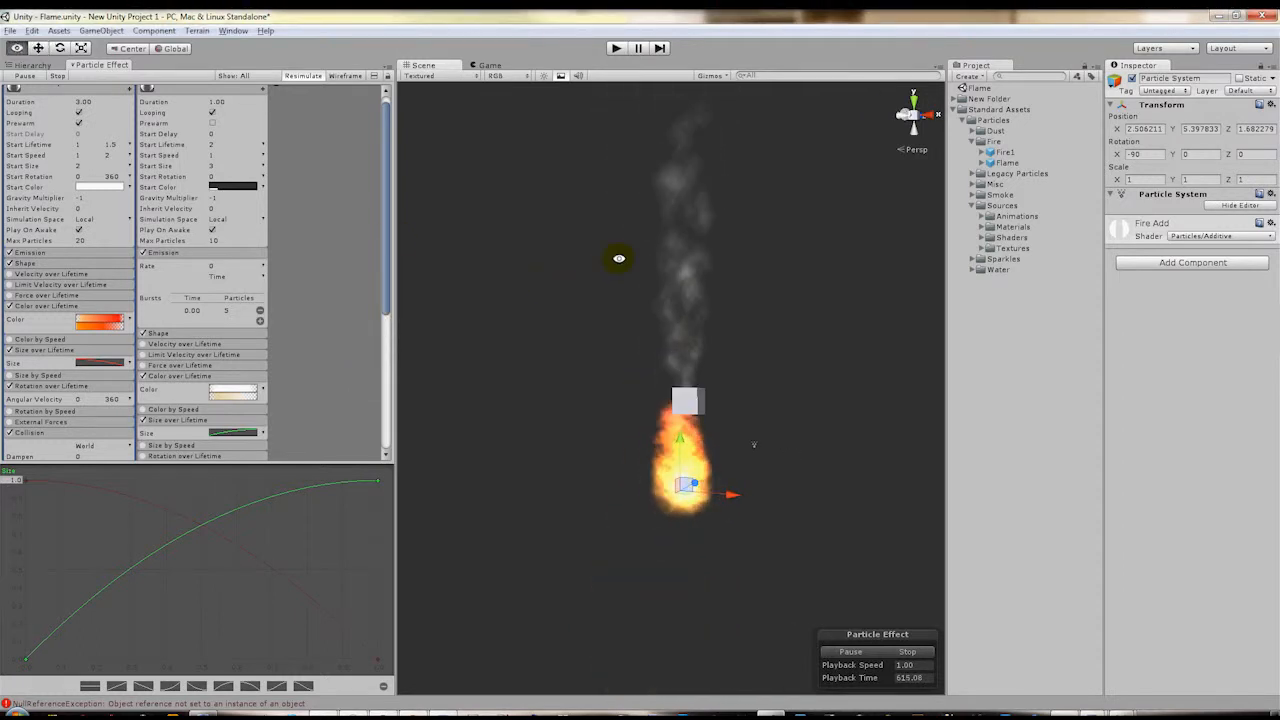
alt+right_drag(654, 366, 614, 391)
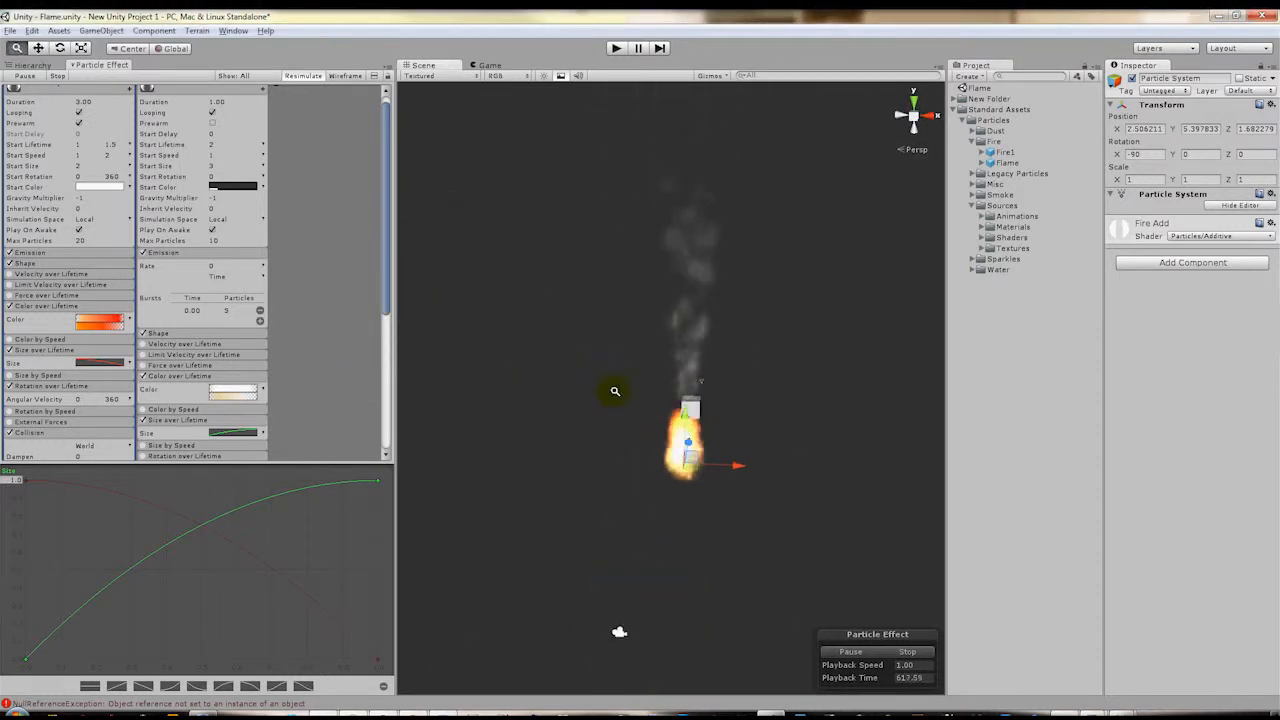
drag(676, 418, 612, 474)
drag(688, 626, 742, 494)
Darken the sub emitter's start color to black with an alpha of 22
click(238, 184)
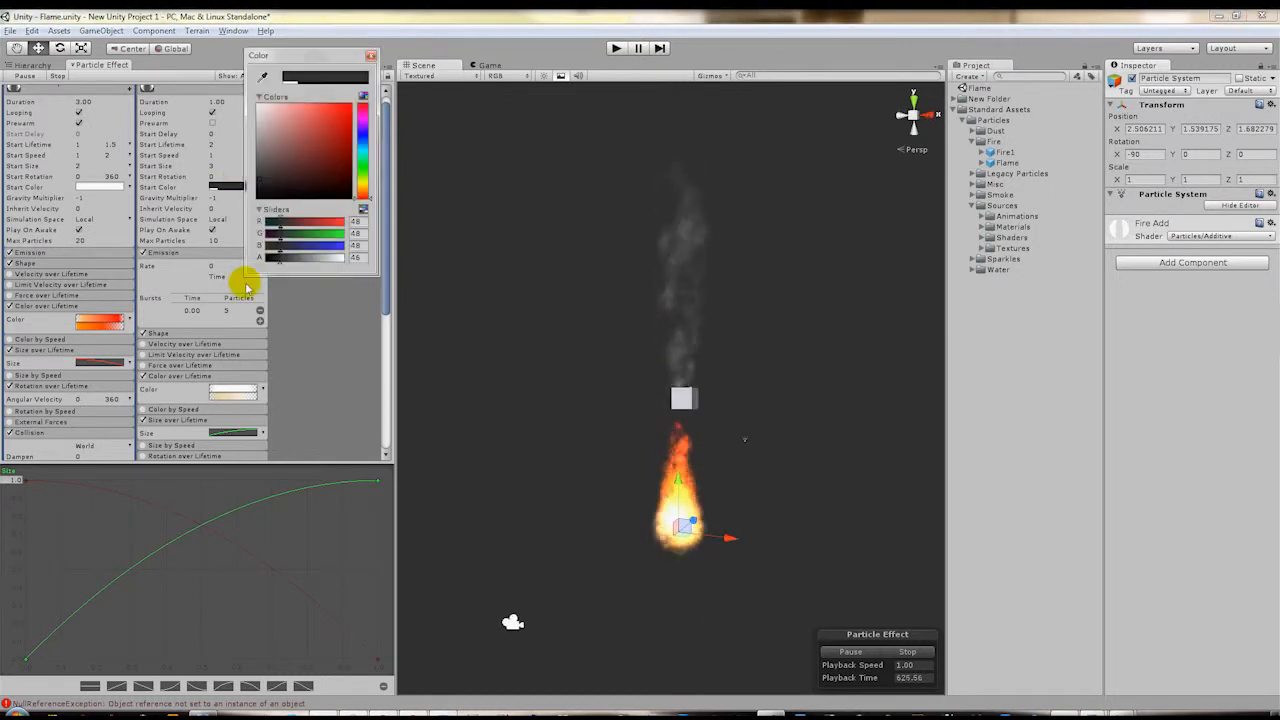
drag(266, 257, 270, 259)
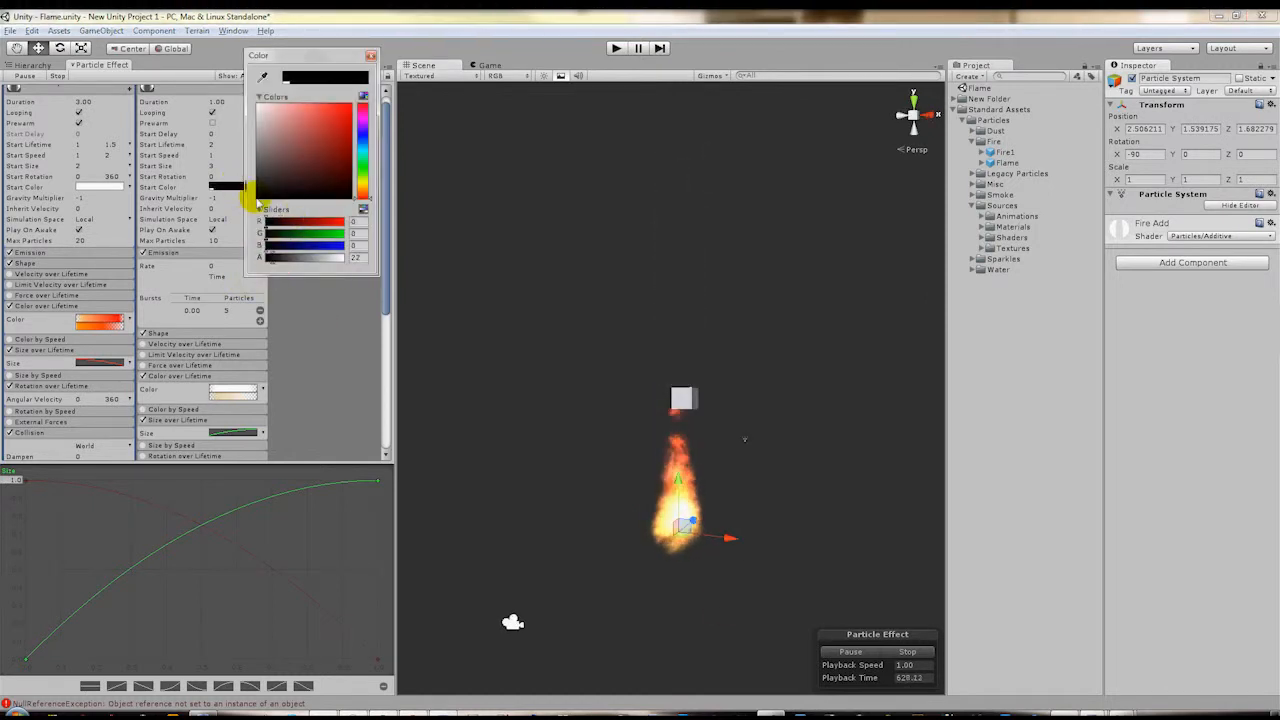
click(371, 55)
Raise the fire emitter closer to the cube, to about Y 4.69
alt+drag(607, 374, 620, 478)
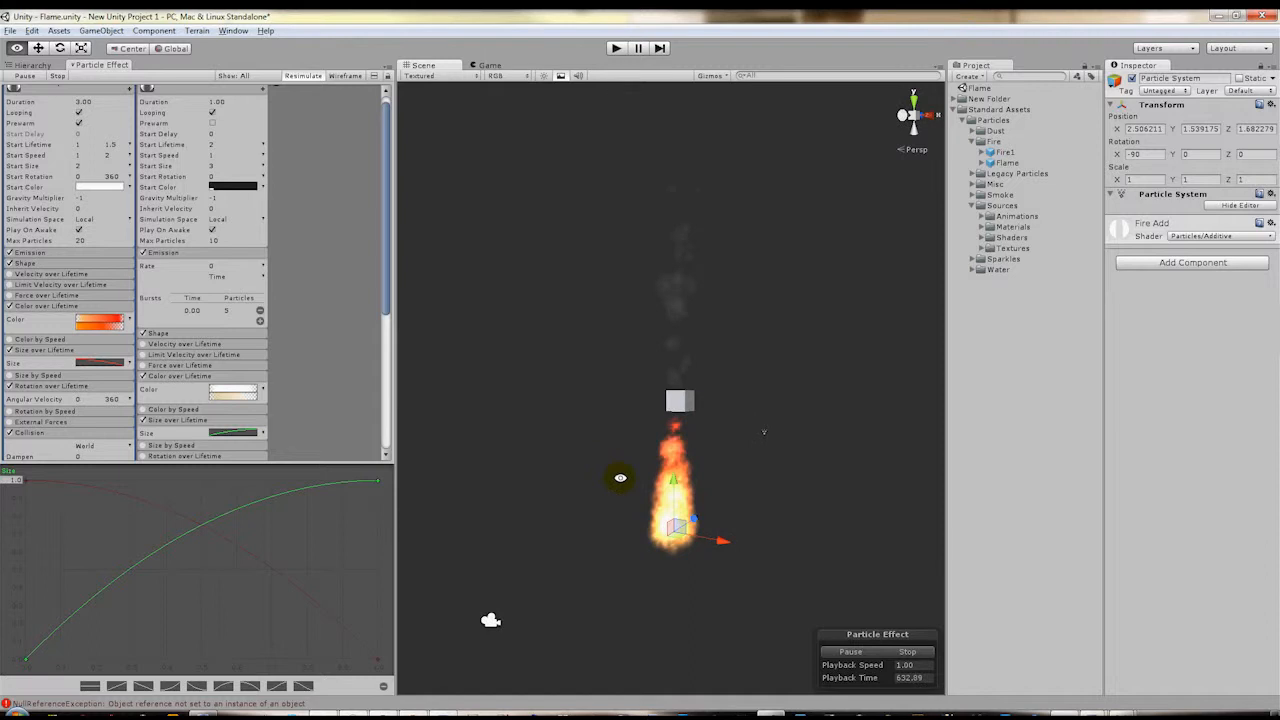
drag(689, 532, 705, 510)
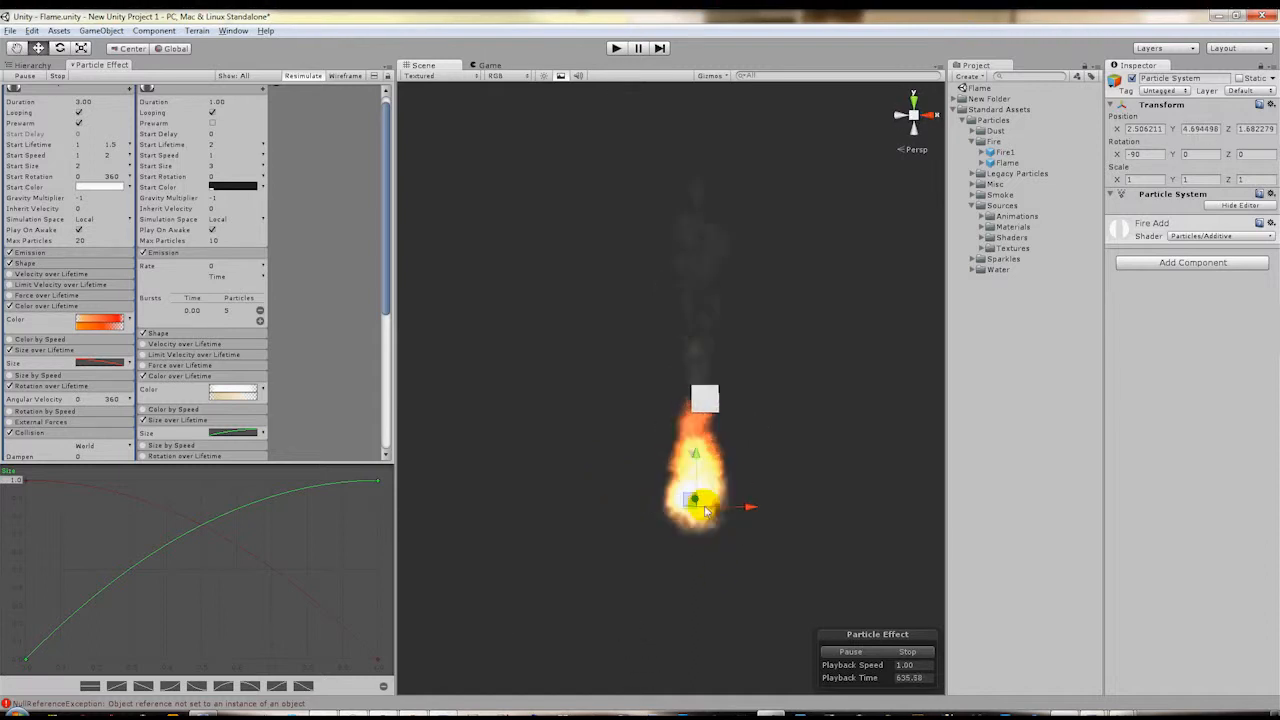
middle_drag(720, 556, 617, 514)
alt+drag(617, 514, 666, 503)
middle_drag(666, 503, 756, 484)
Enable Rotation over Lifetime on the sub emitter with angular velocity random between the two constants 0 and 45
middle_drag(235, 428, 235, 424)
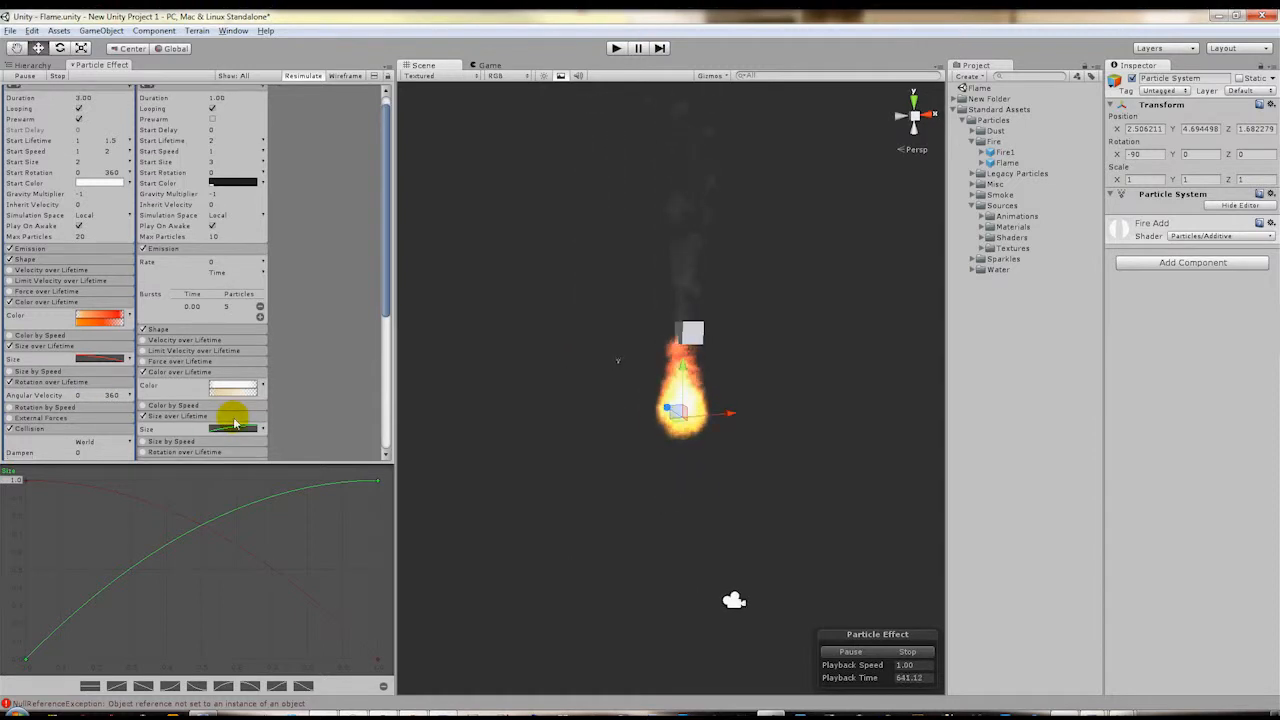
scroll(245, 412, down, 2)
scroll(250, 405, down, 2)
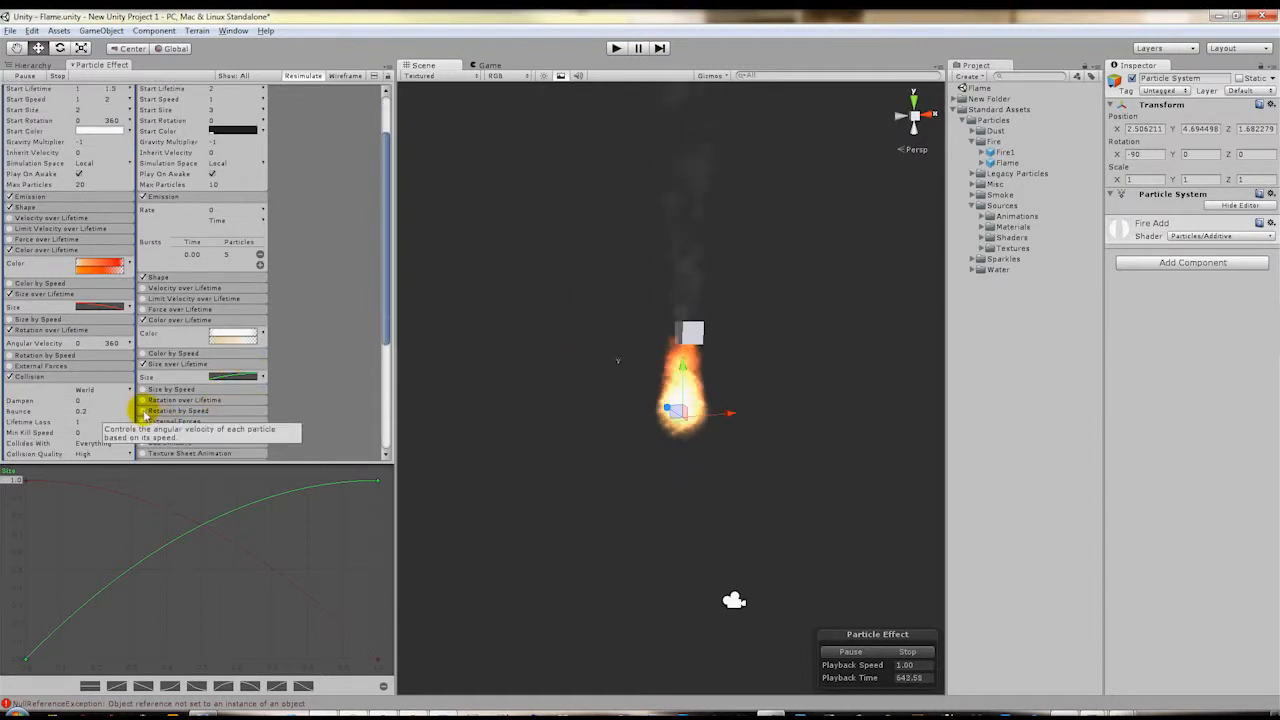
scroll(195, 446, down, 4)
middle_drag(154, 407, 153, 405)
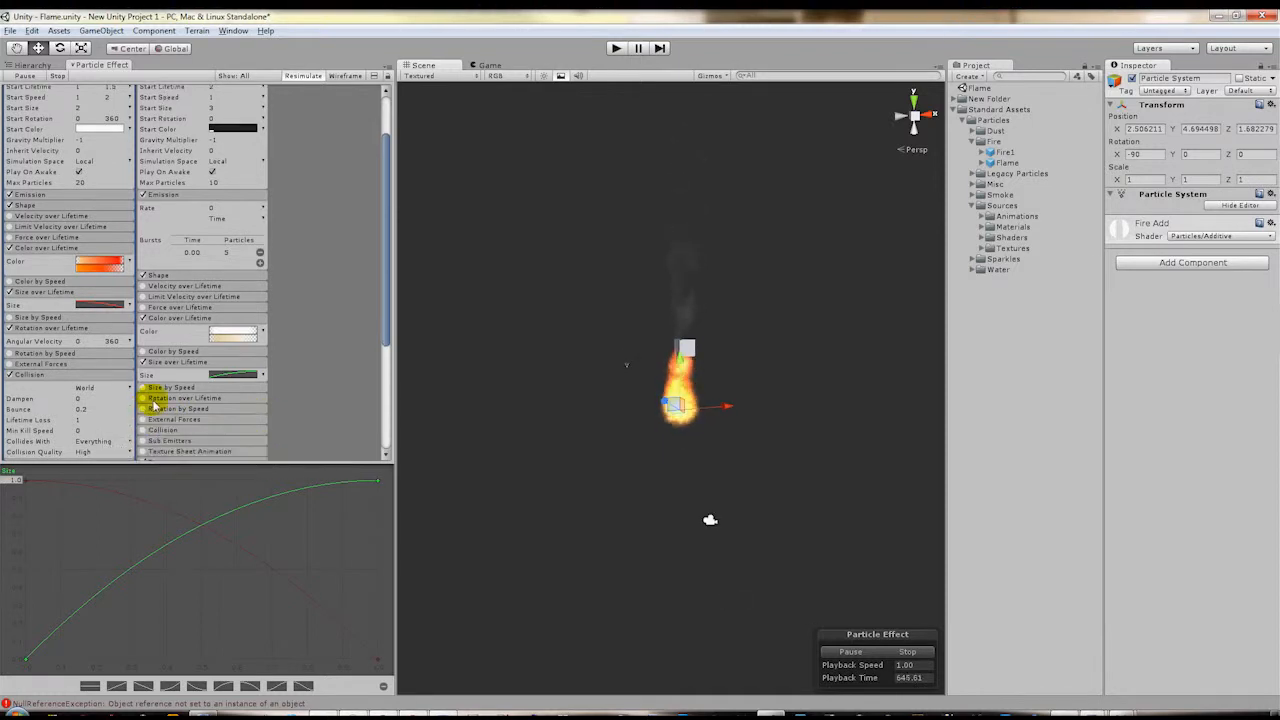
click(198, 399)
click(263, 411)
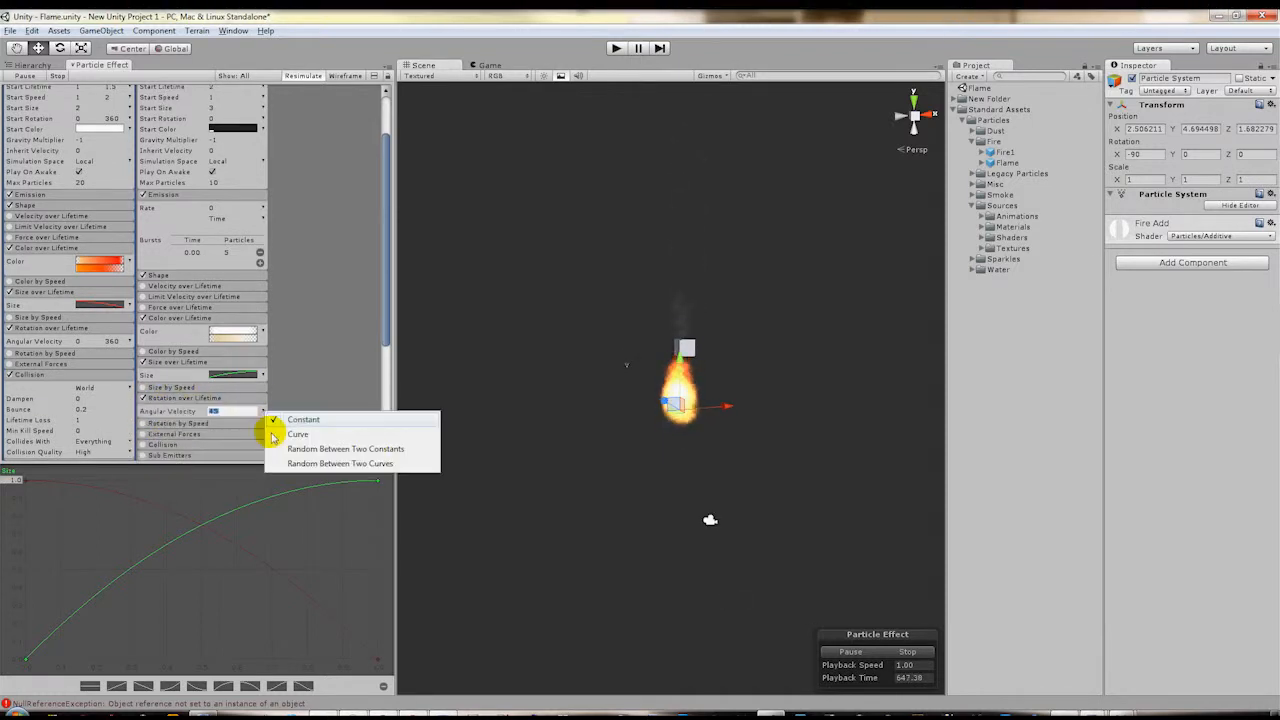
click(287, 449)
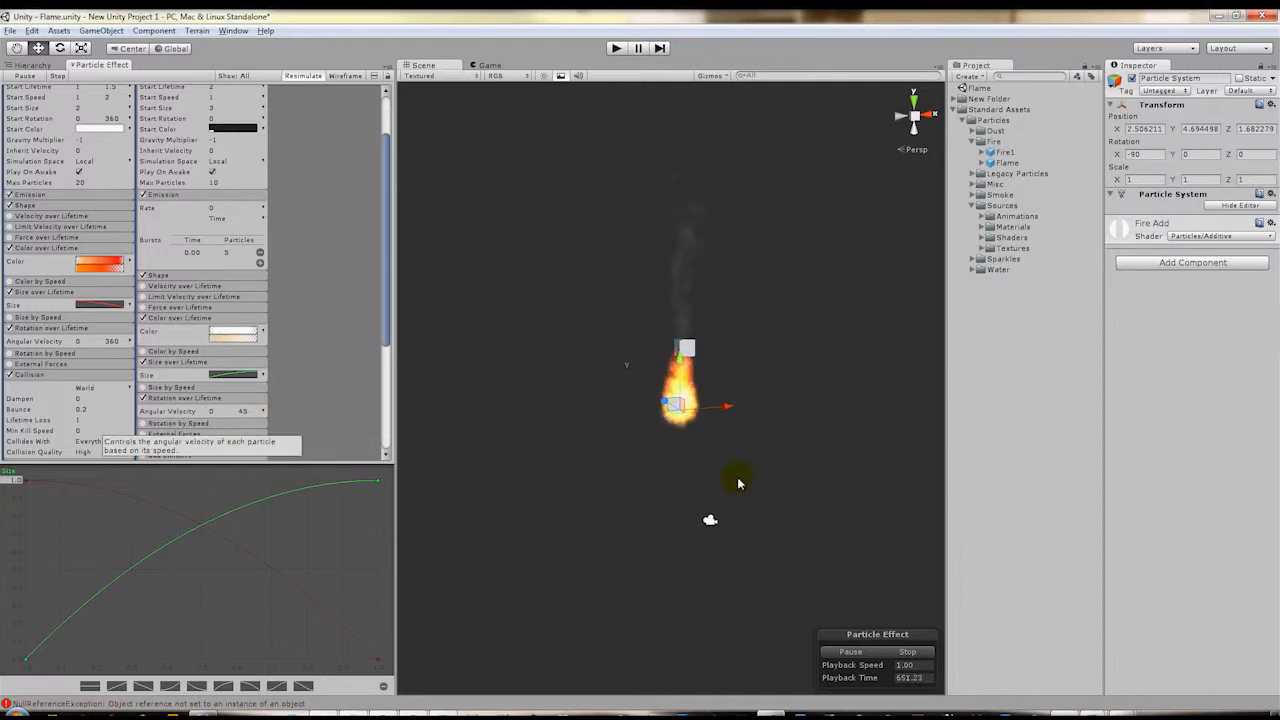
Move the fire emitter out from under the cube to about X 3.00, Z -3.07
scroll(768, 395, up, 5)
alt+drag(765, 400, 770, 460)
scroll(320, 393, down, 1)
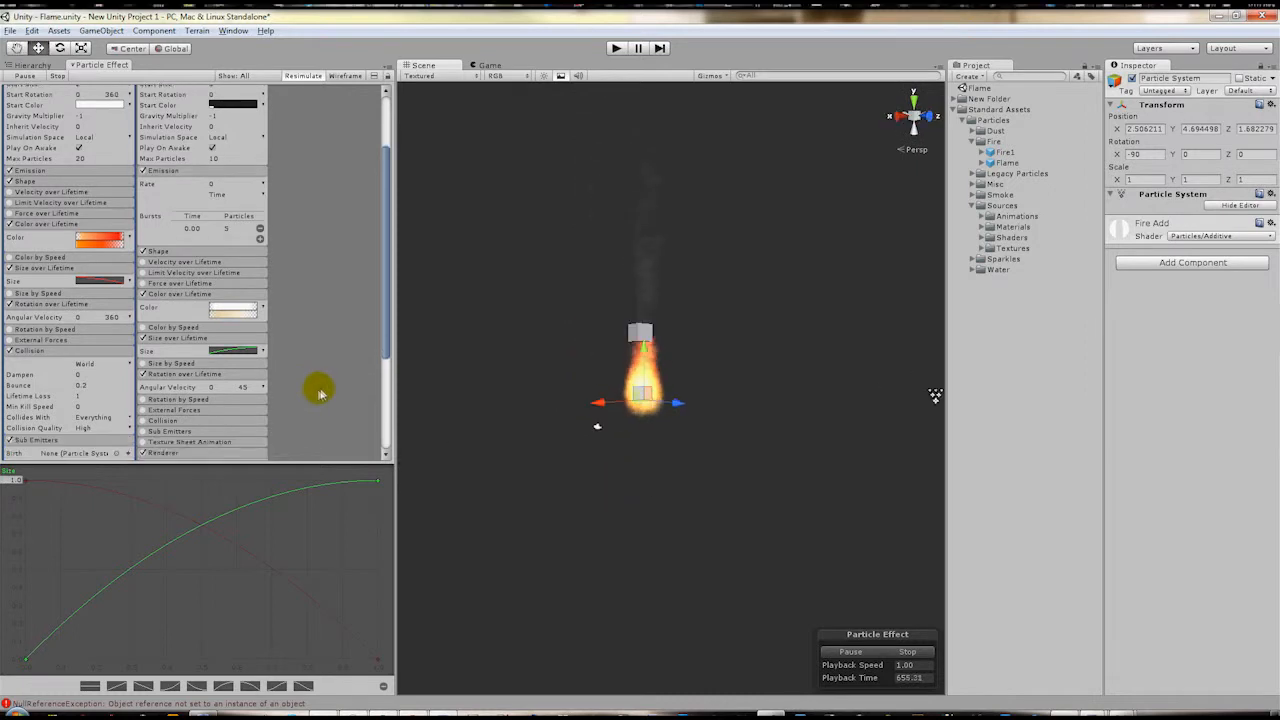
scroll(322, 394, down, 5)
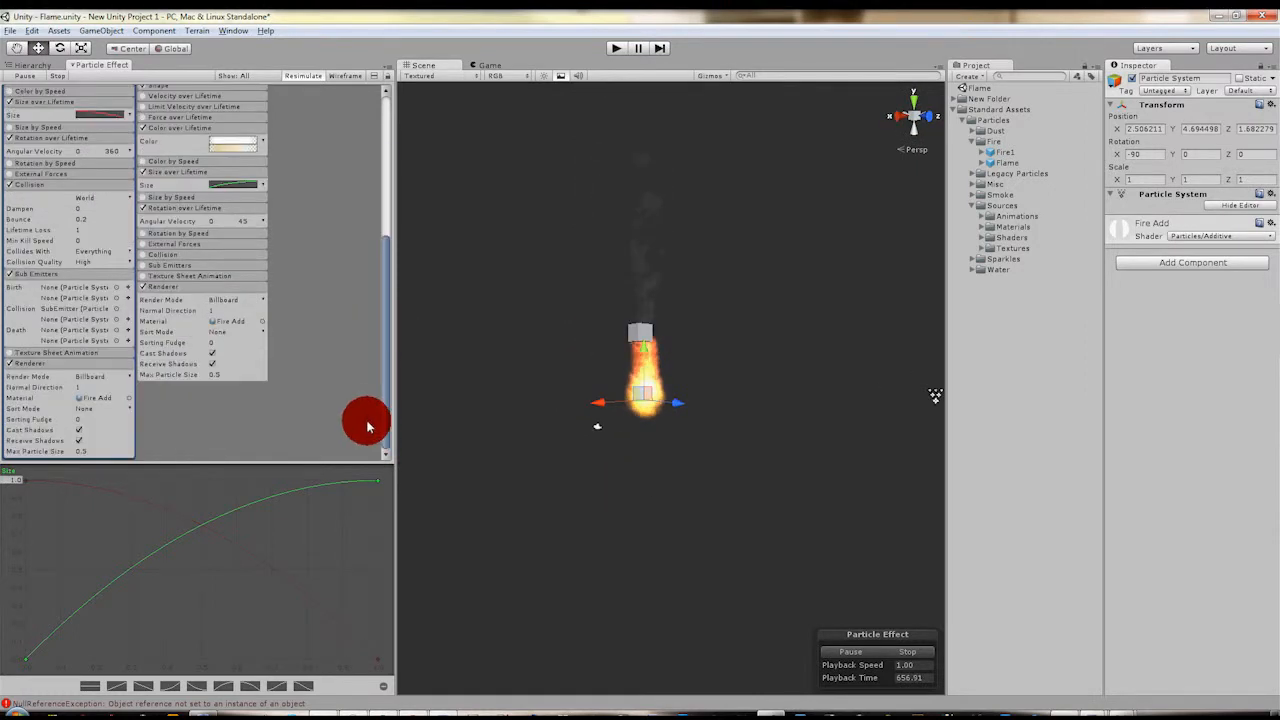
scroll(375, 420, up, 1)
alt+drag(722, 367, 632, 391)
alt+drag(652, 455, 800, 458)
drag(682, 406, 627, 400)
alt+drag(552, 490, 936, 461)
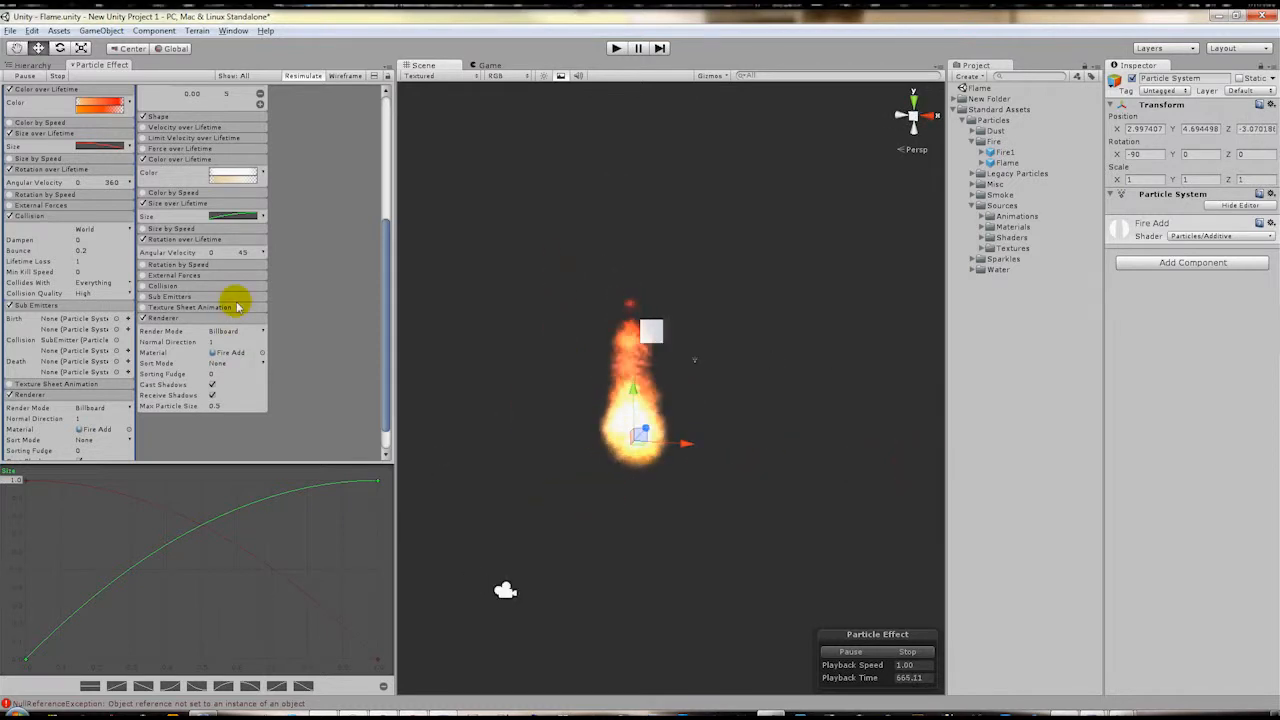
Collapse the sub emitter's Renderer, Size, Color and Rotation over Lifetime, main and Emission modules
click(189, 317)
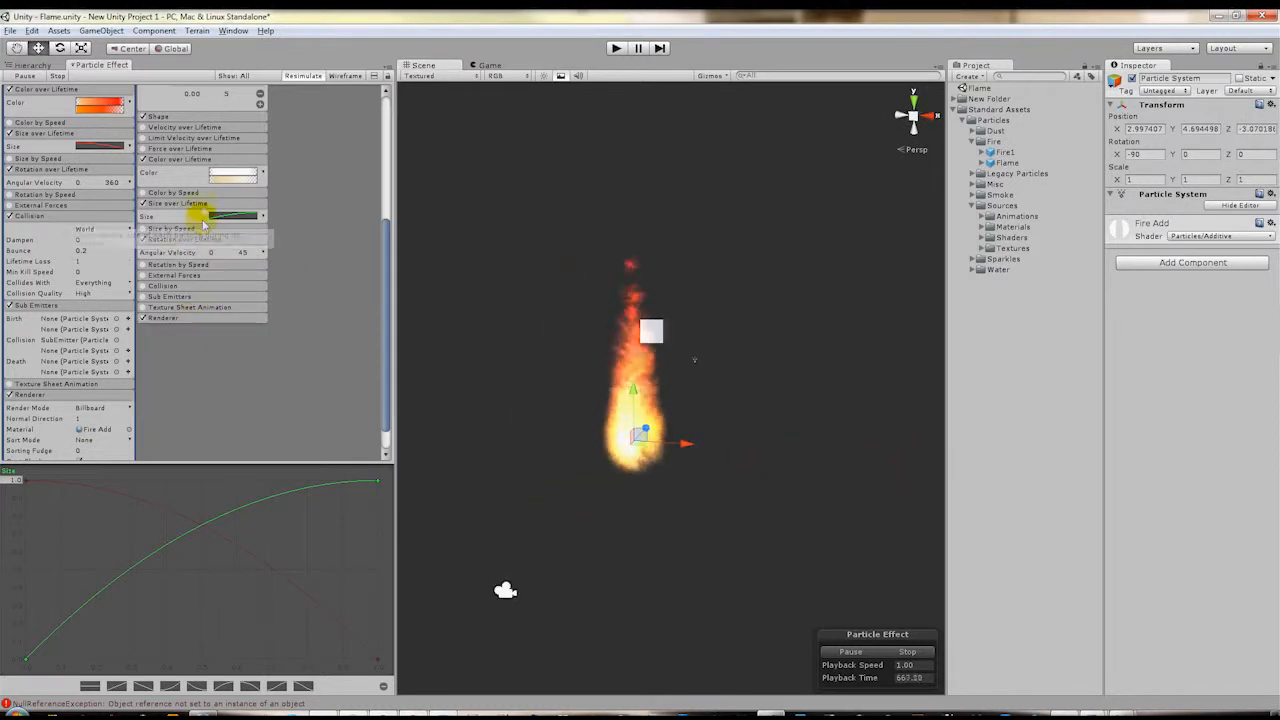
click(202, 204)
click(202, 160)
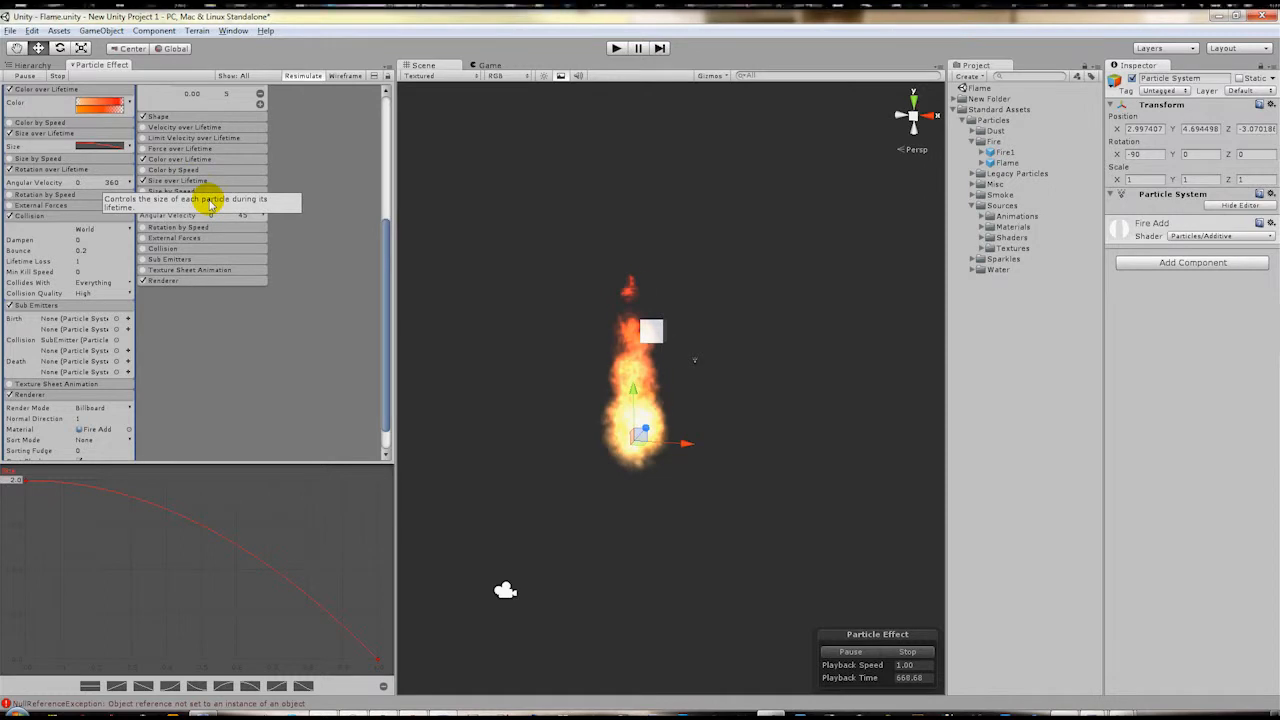
click(186, 201)
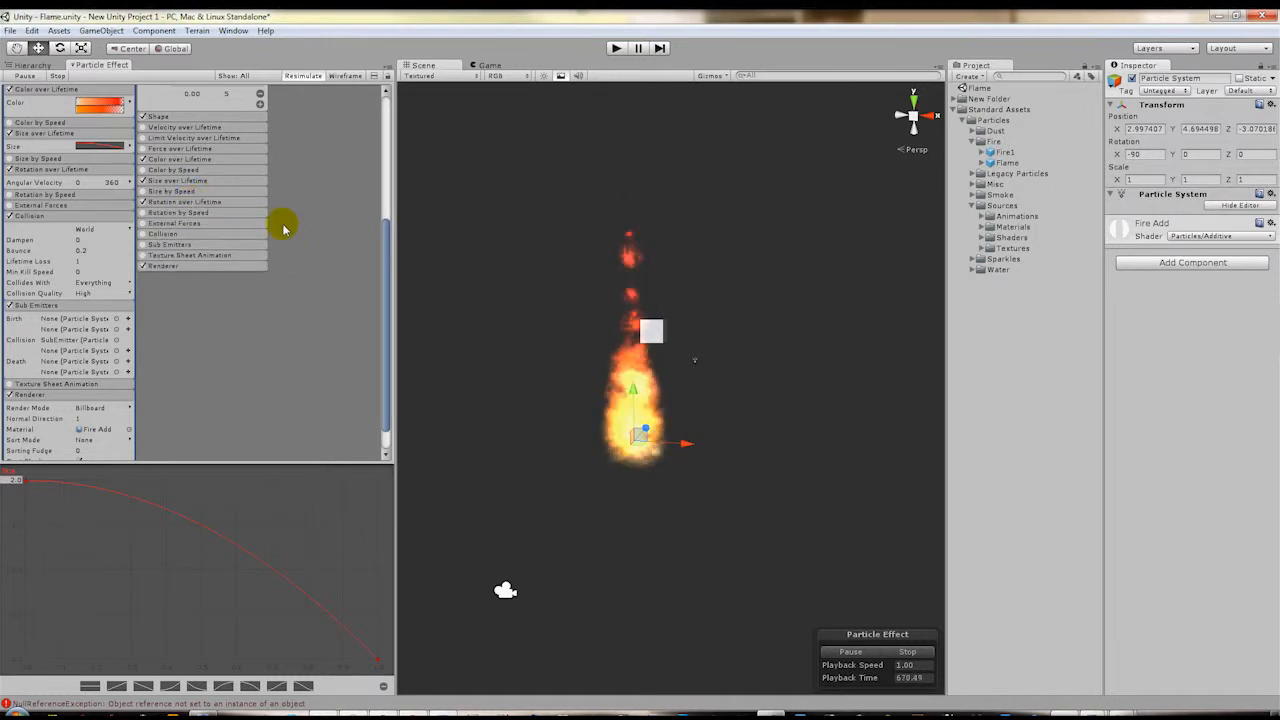
scroll(372, 251, up, 6)
click(190, 98)
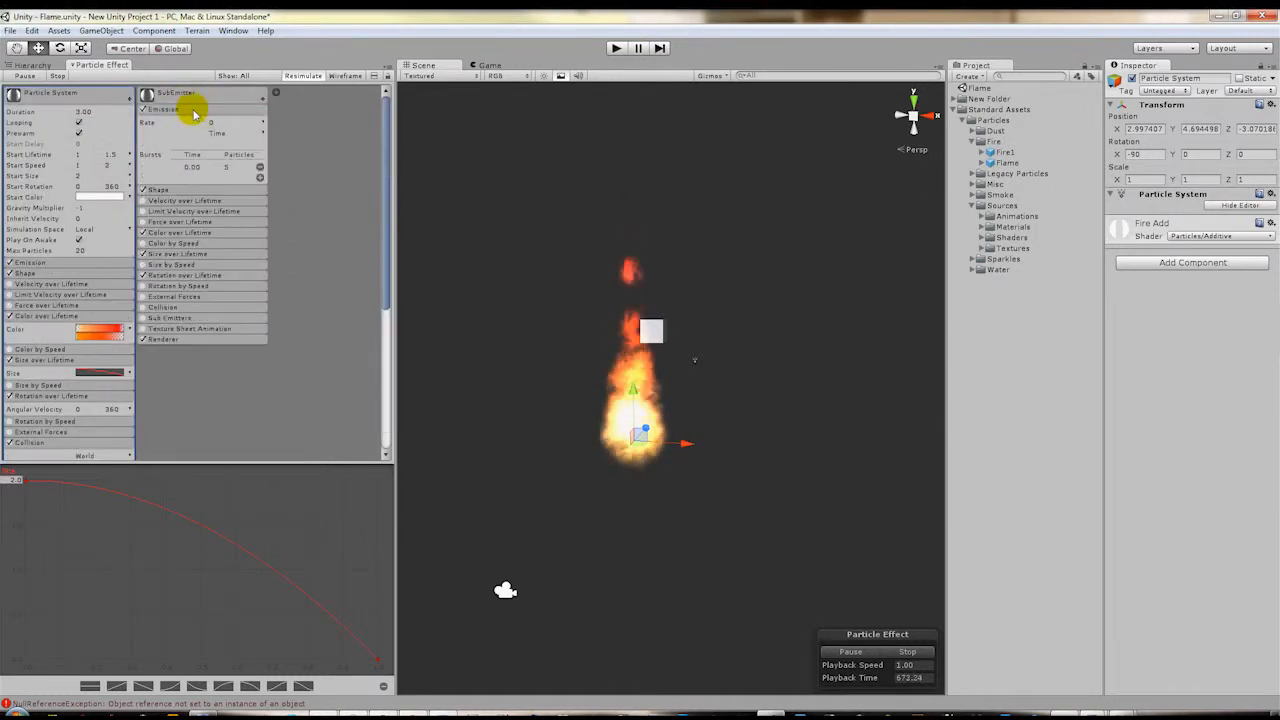
click(194, 110)
Move the fire emitter back beneath the cube to about Z 1.78
alt+drag(600, 335, 911, 306)
middle_drag(697, 302, 692, 305)
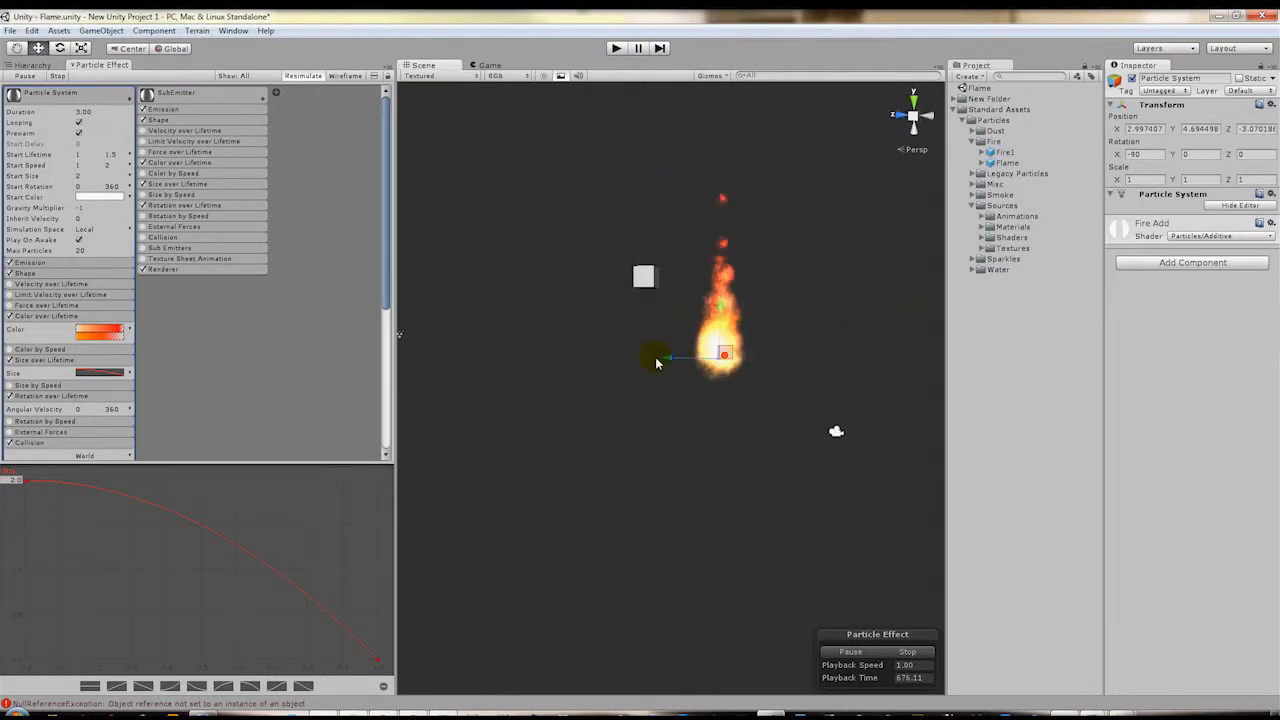
drag(656, 363, 597, 340)
alt+drag(777, 477, 430, 464)
scroll(685, 286, up, 2)
alt+drag(580, 277, 888, 325)
Add a second collision sub emitter to the main fire particle system
scroll(107, 418, down, 2)
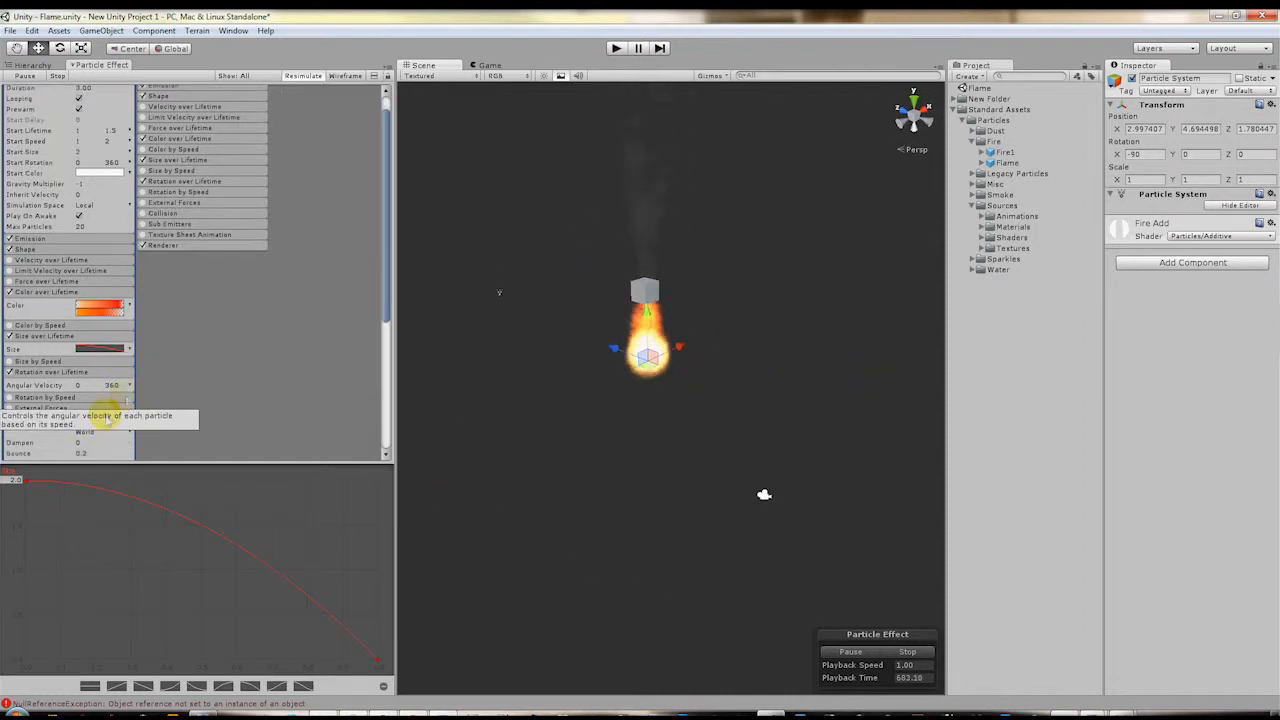
drag(387, 303, 388, 434)
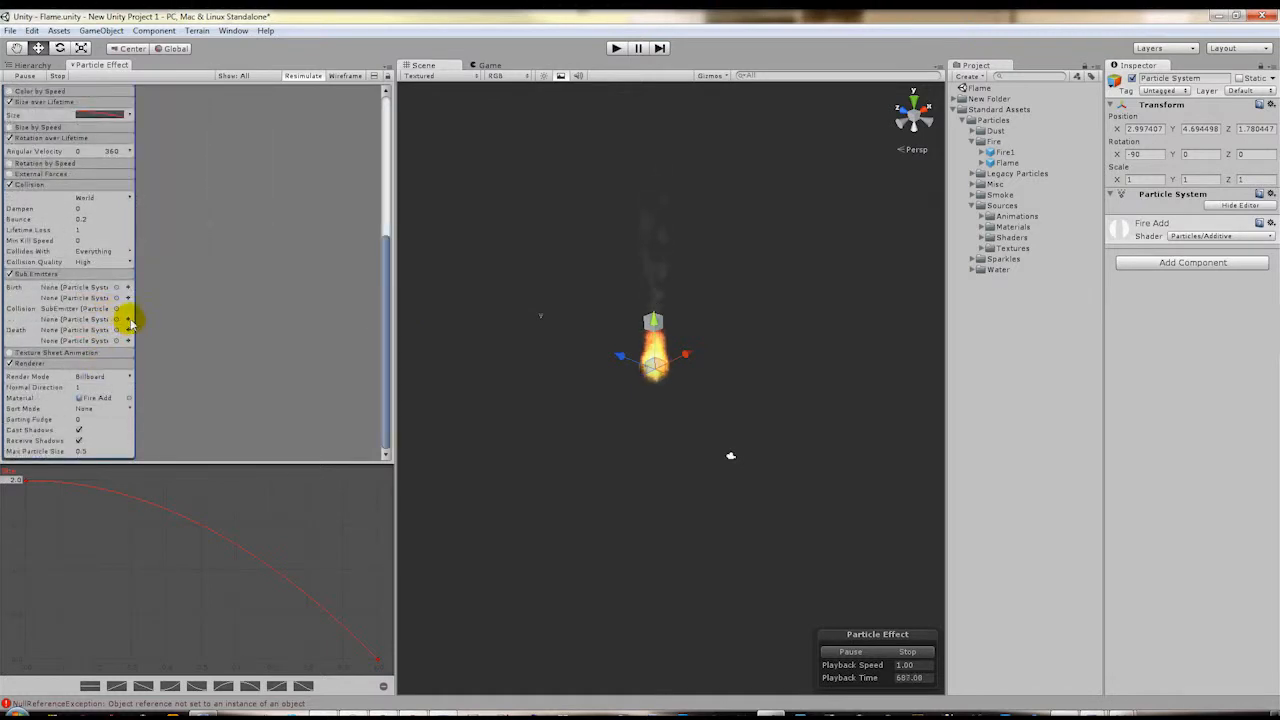
drag(384, 276, 376, 150)
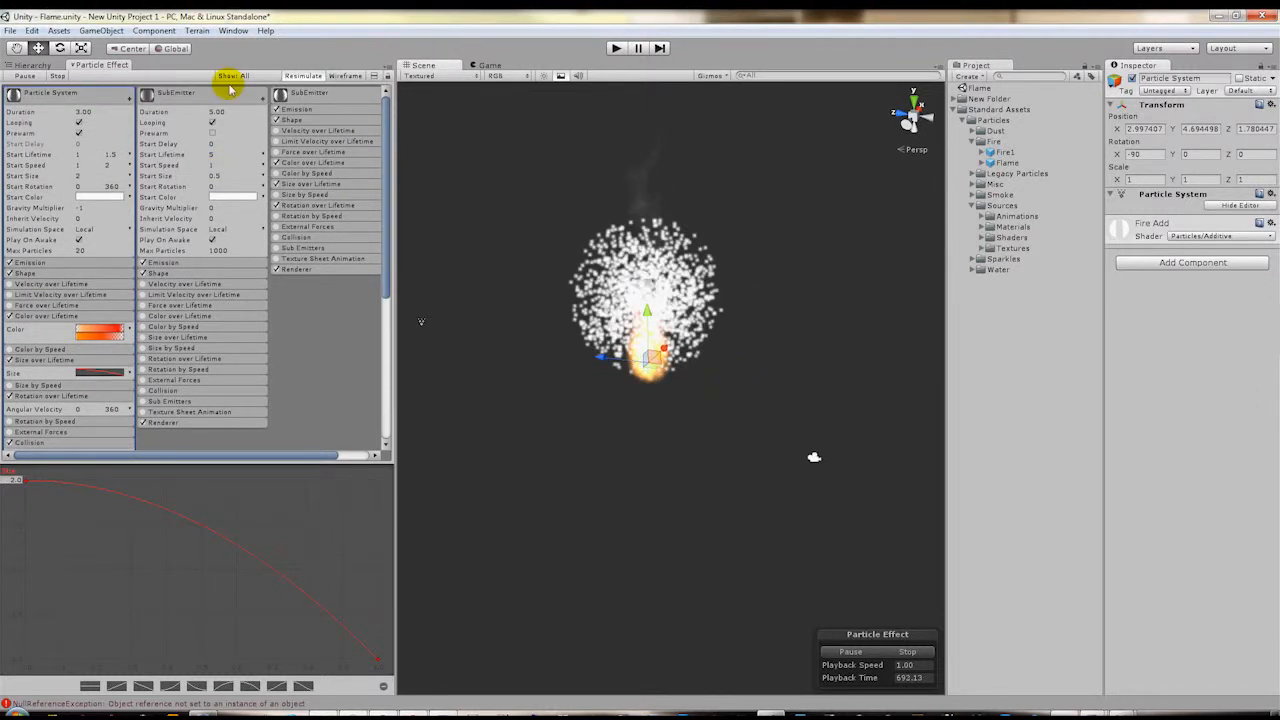
Set the new collision sub emitter's Duration to 1 and its Max Particles to 1
click(232, 112)
text(1)
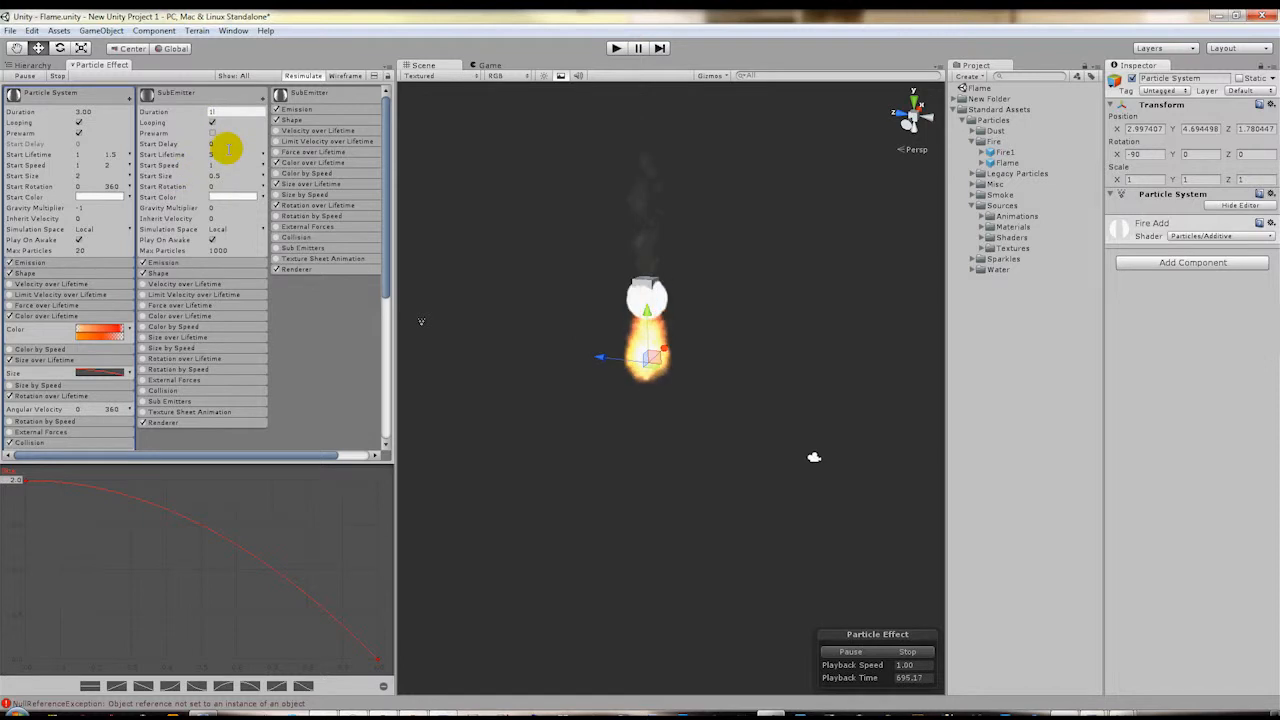
click(241, 249)
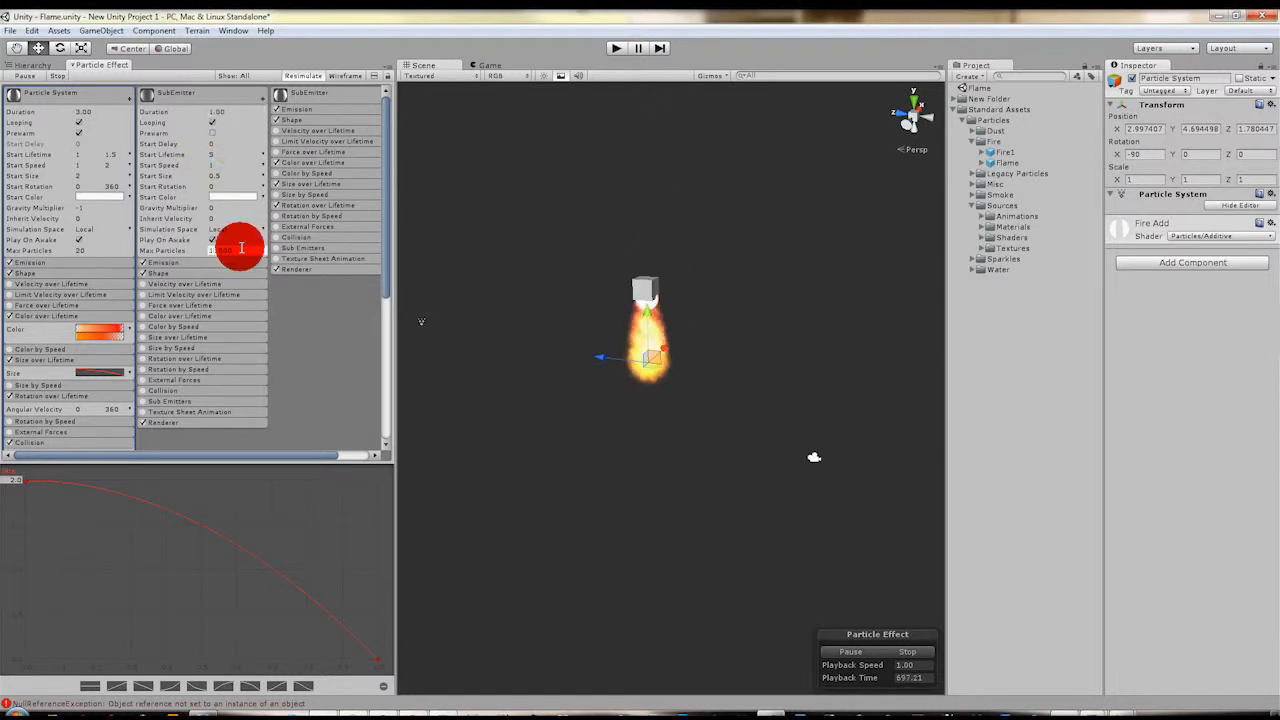
Assign the Spark material to the new sub emitter's Renderer
alt+drag(614, 366, 650, 325)
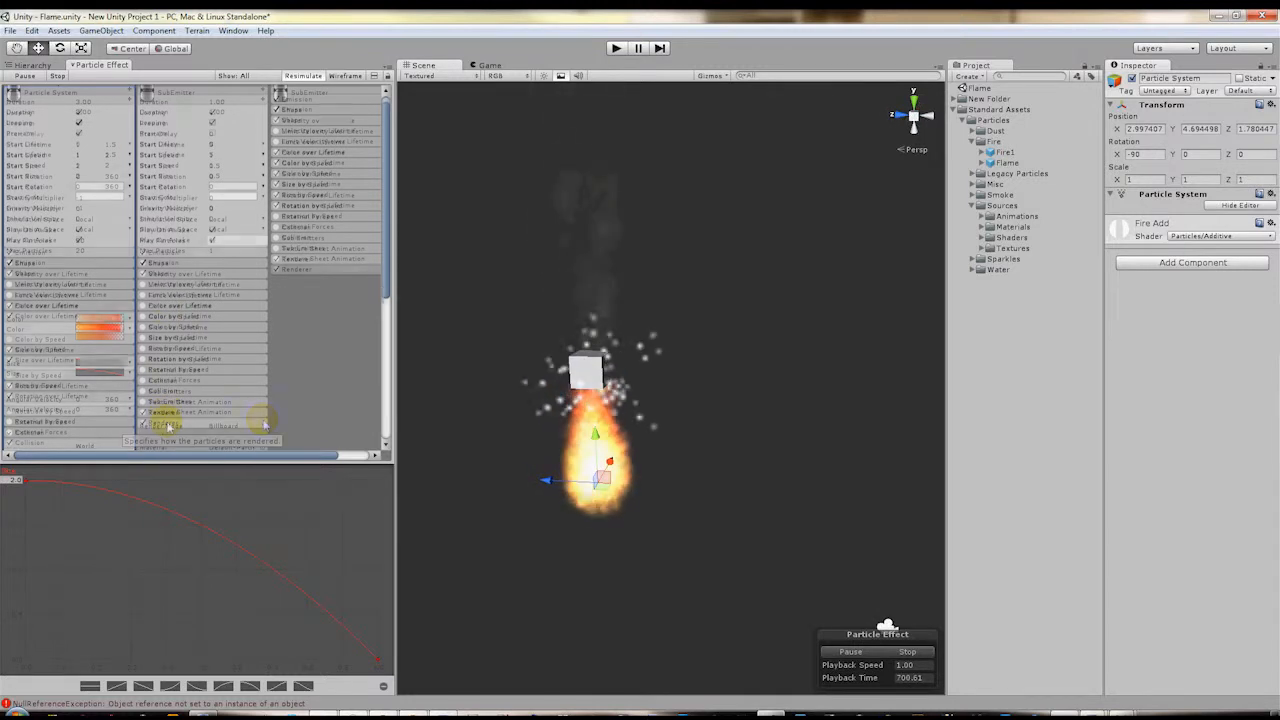
click(258, 433)
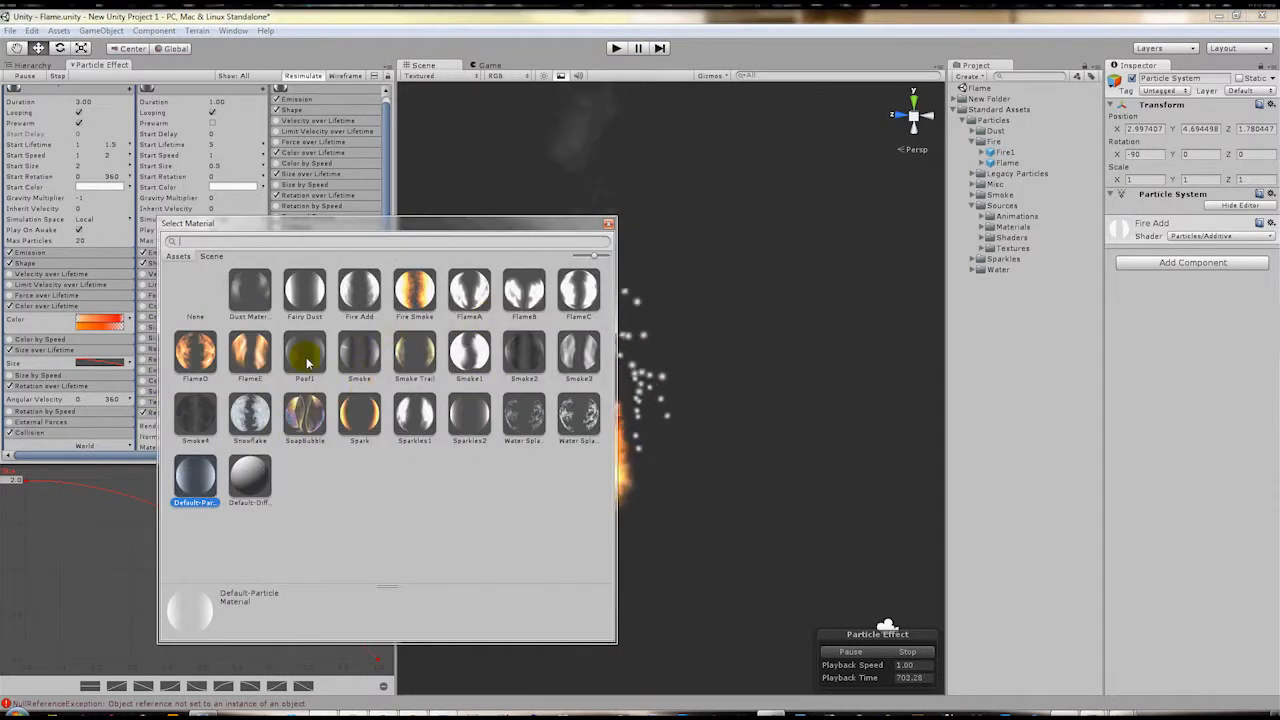
click(415, 290)
click(359, 415)
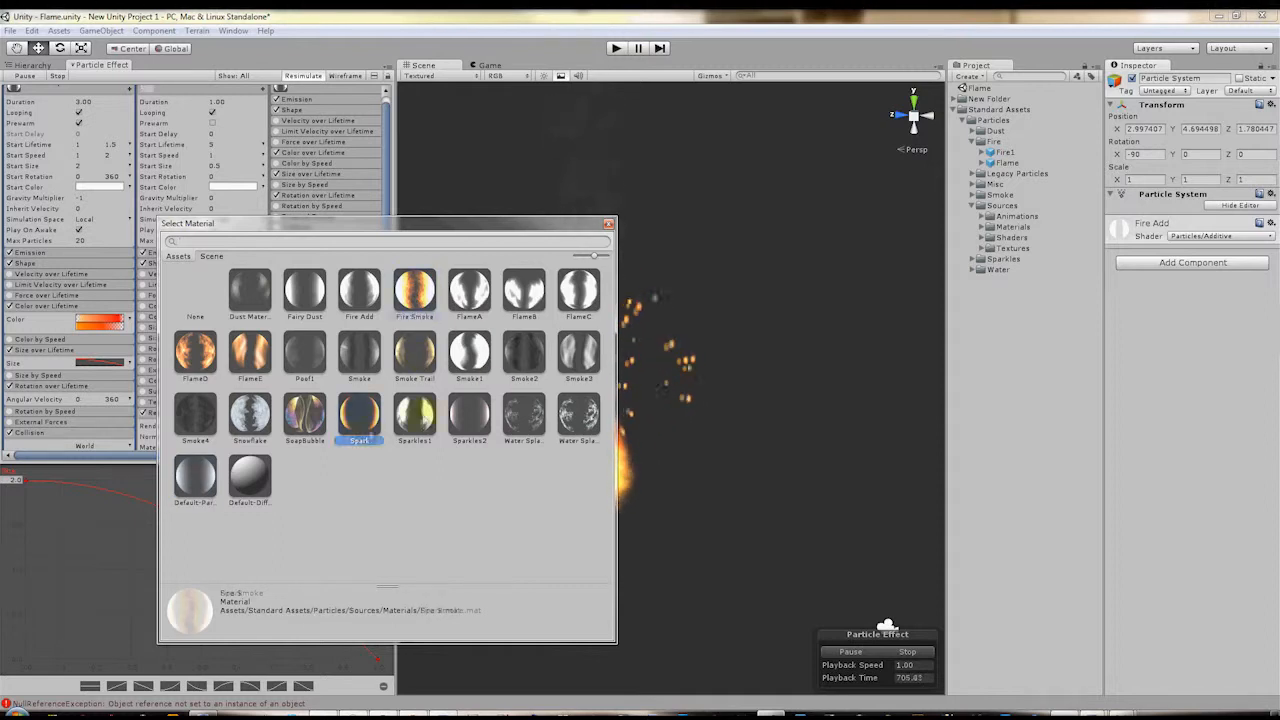
click(608, 225)
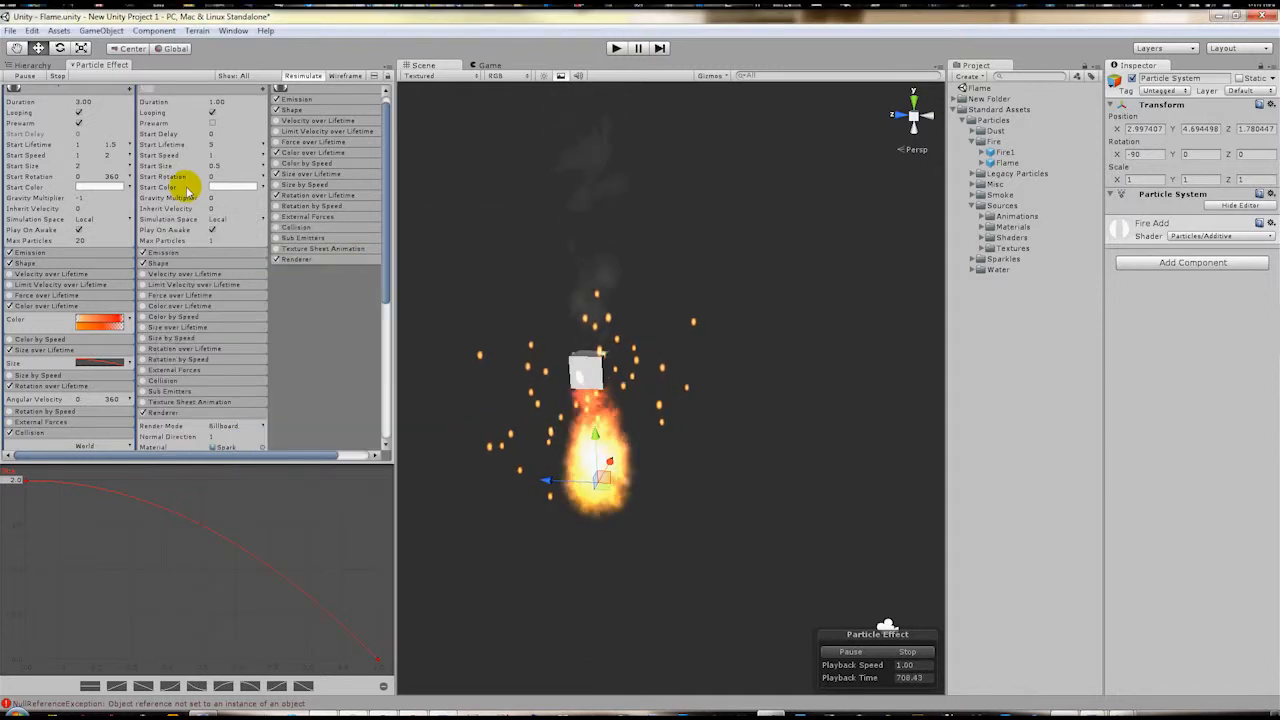
Randomize the spark sub emitter's Start Rotation between constants 0 and 360 and set its Start Lifetime to 1
click(263, 187)
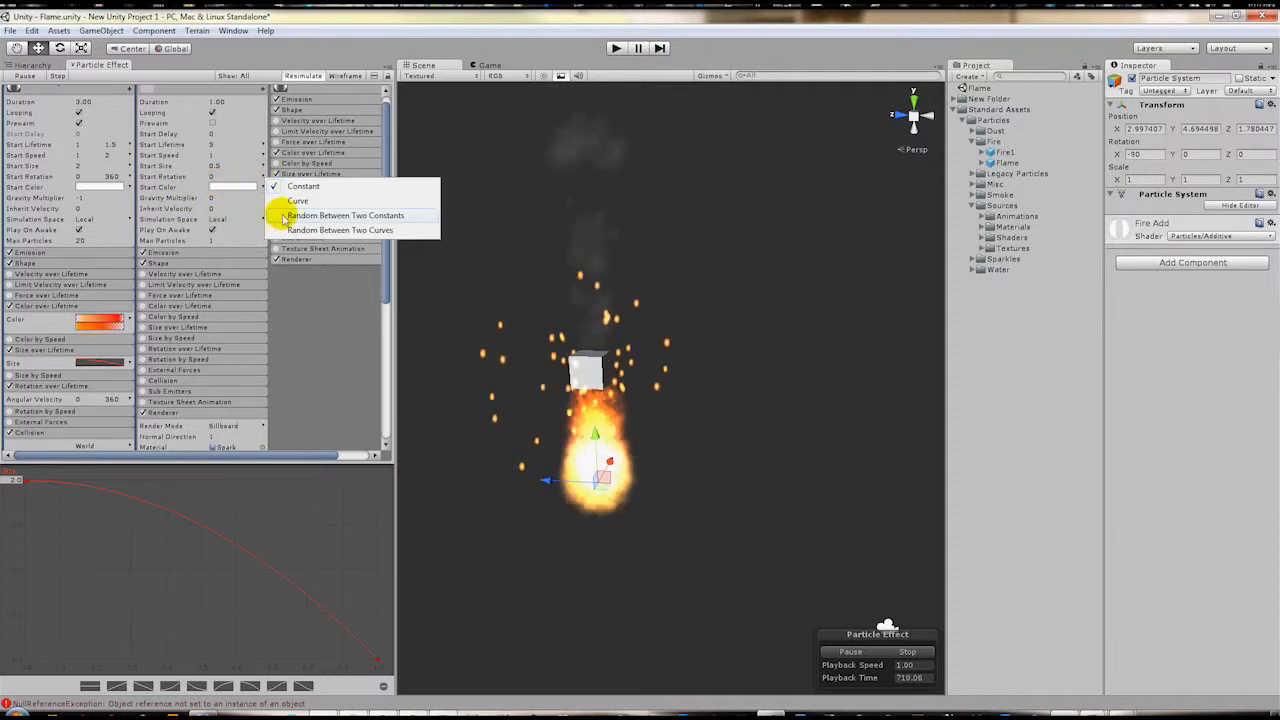
click(286, 216)
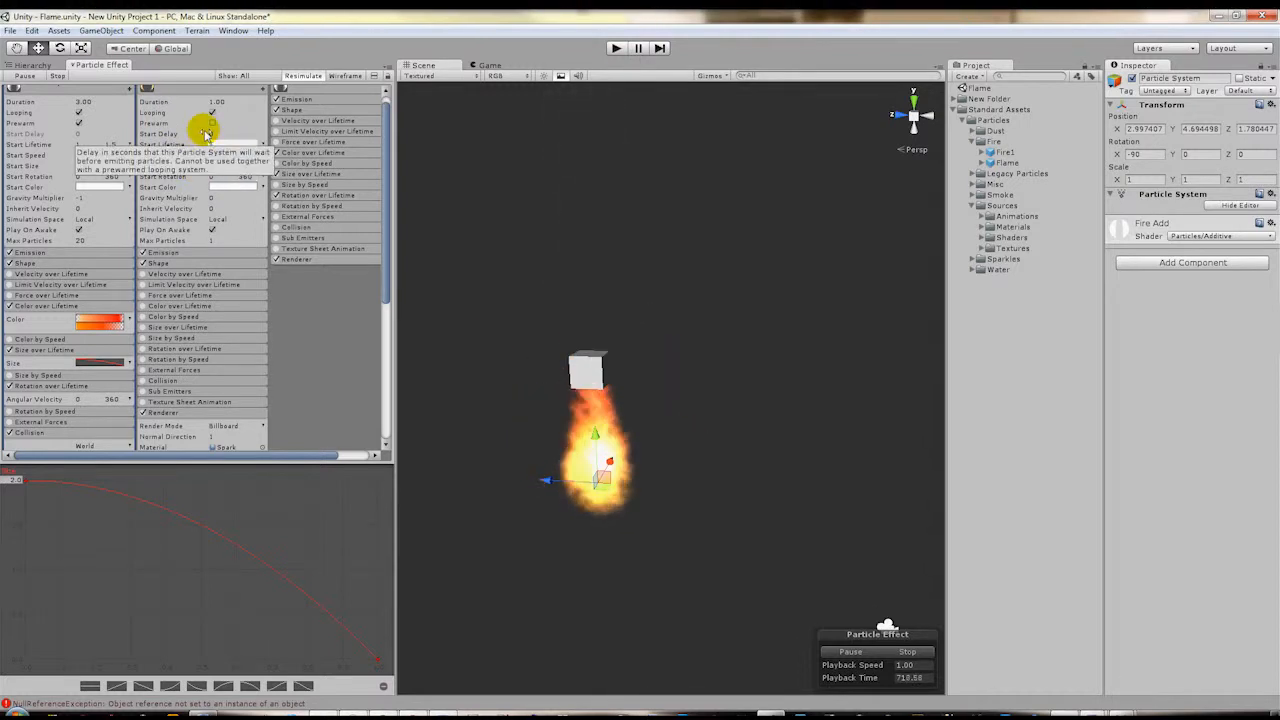
click(209, 144)
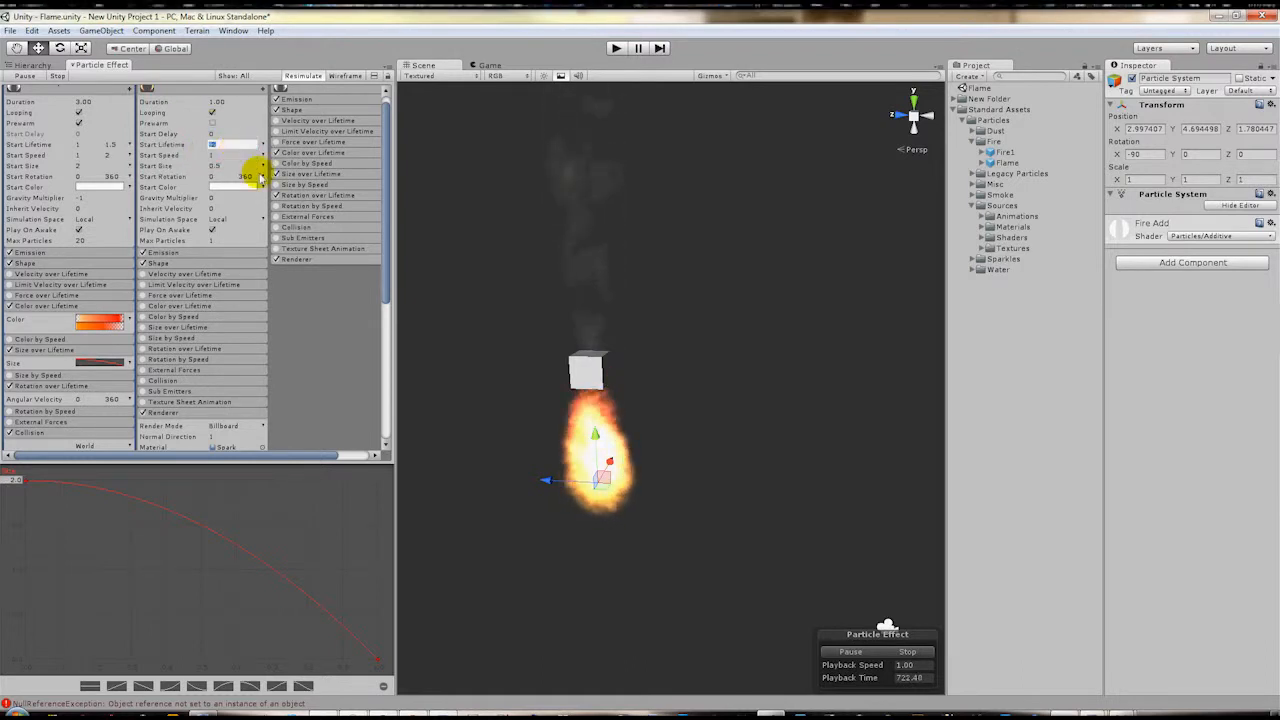
Move the fire emitter well away from the cube to about Z -8.56
alt+drag(519, 320, 574, 431)
alt+drag(548, 481, 607, 554)
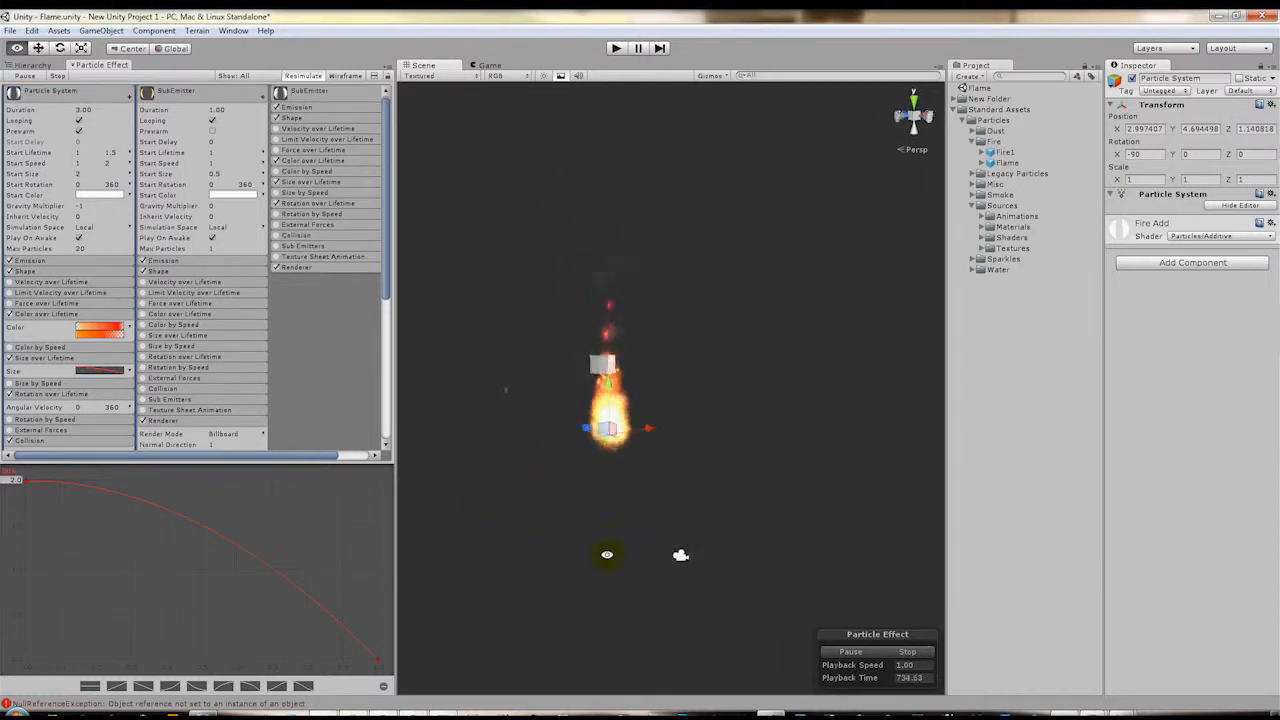
click(615, 432)
drag(608, 444, 755, 448)
alt+drag(760, 460, 484, 400)
scroll(484, 400, down, 5)
drag(491, 347, 806, 489)
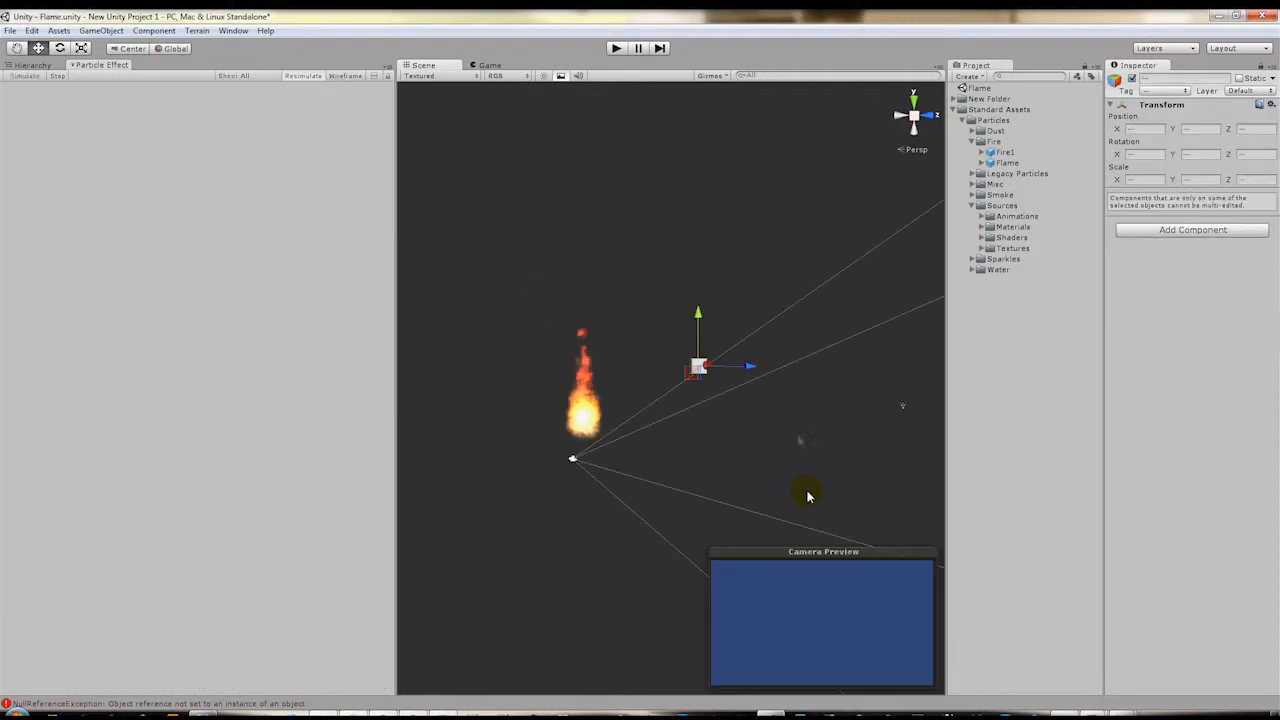
click(806, 489)
scroll(603, 521, up, 5)
alt+drag(476, 486, 762, 452)
drag(723, 391, 815, 497)
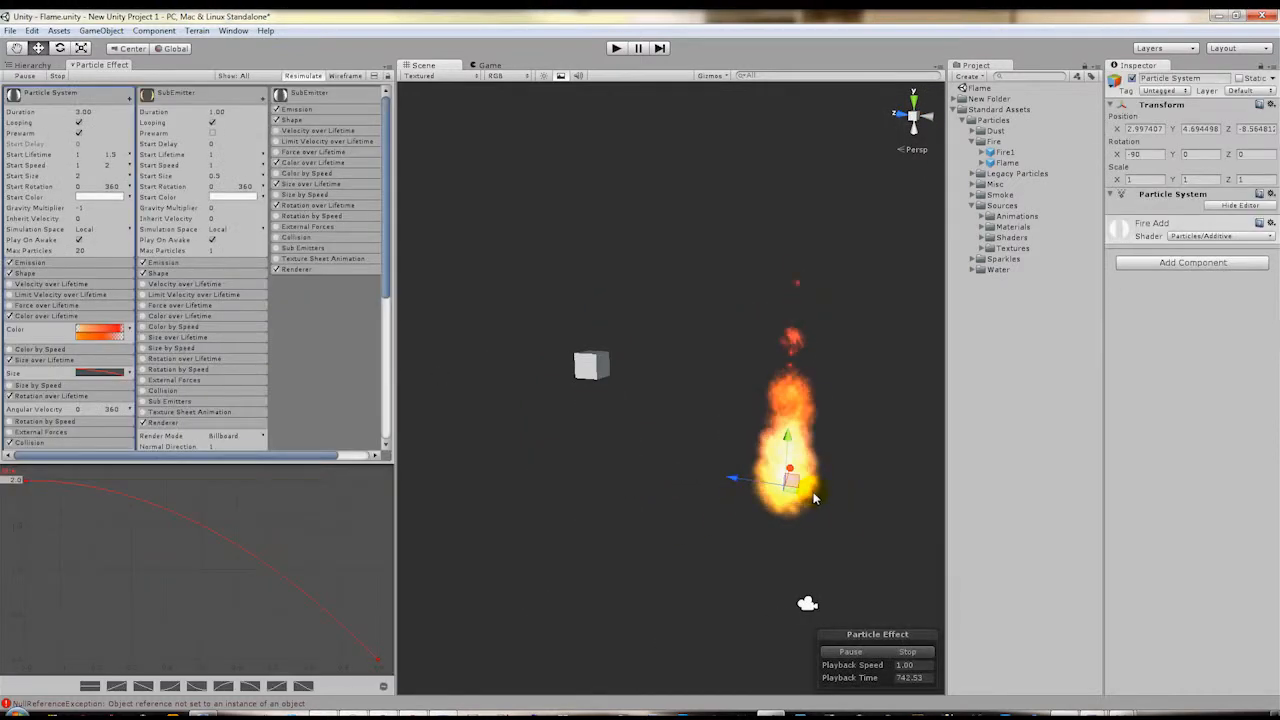